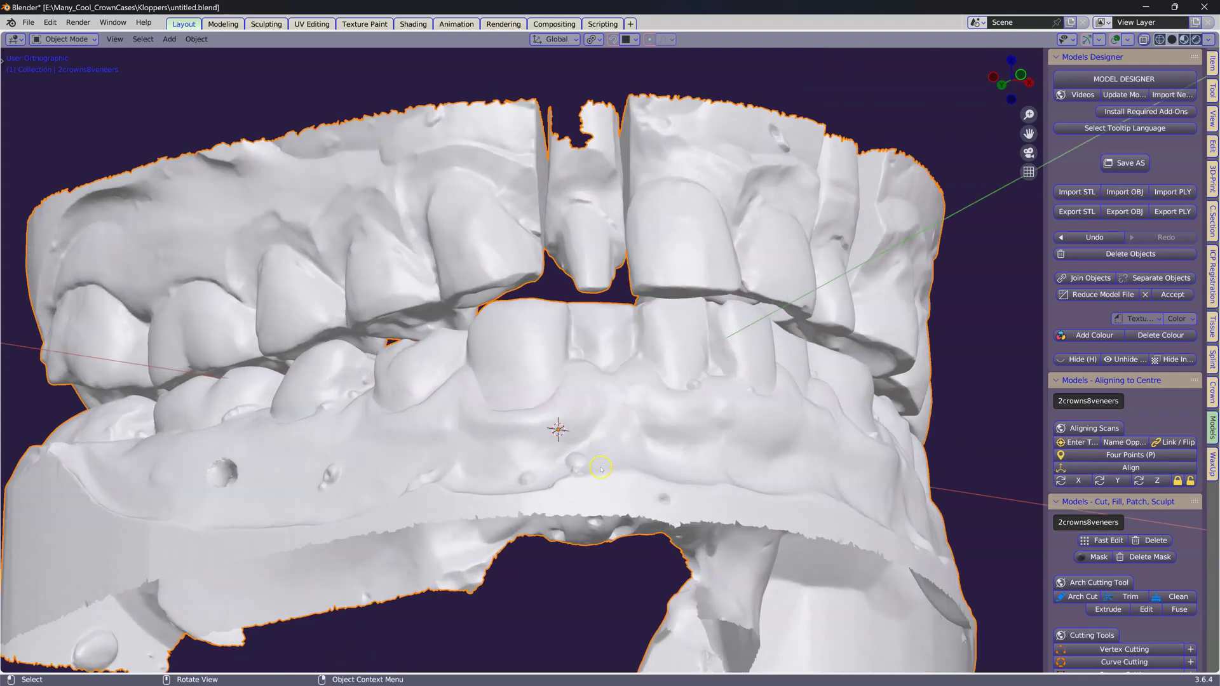
Step: Separate the joined 2crowns8veneers scan into its individual objects
middle_drag(394, 232, 910, 375)
scroll(910, 374, down, 1)
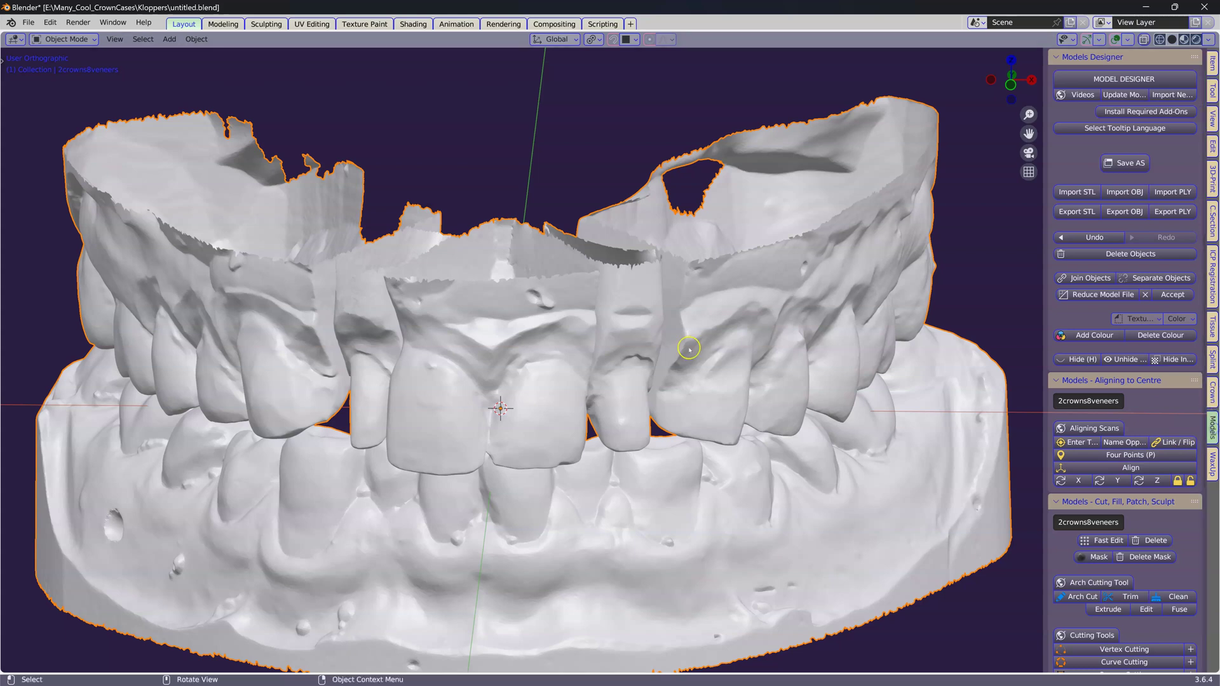
middle_drag(673, 348, 912, 300)
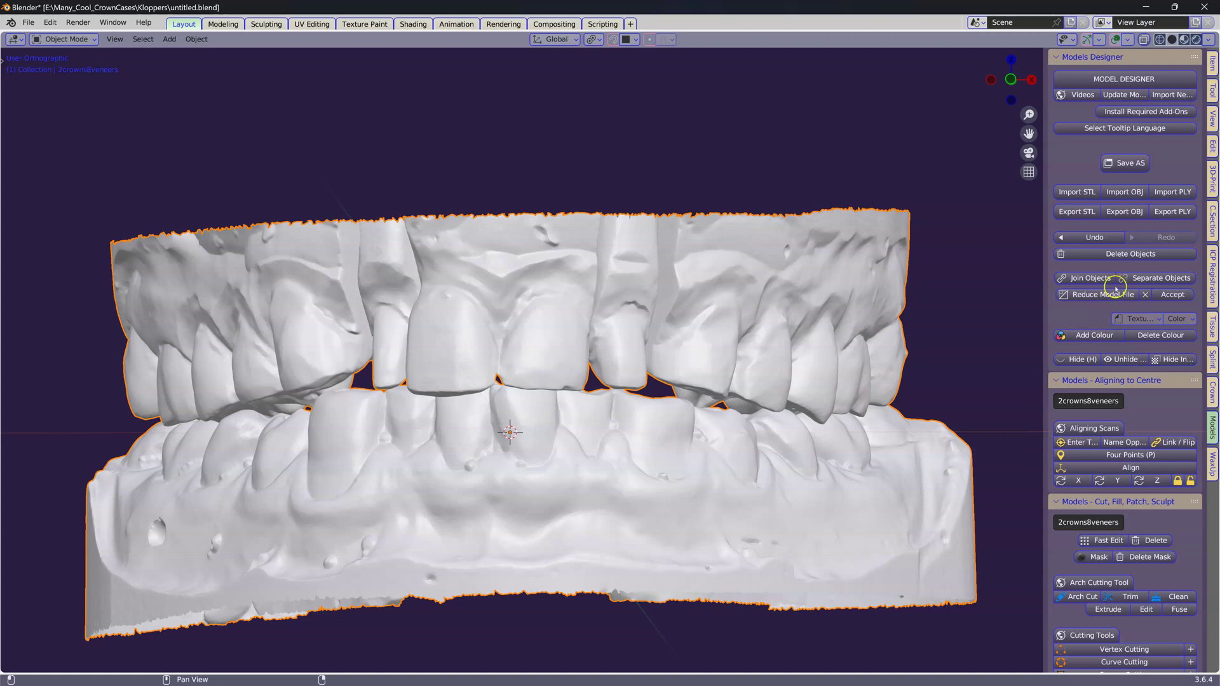
click(1135, 280)
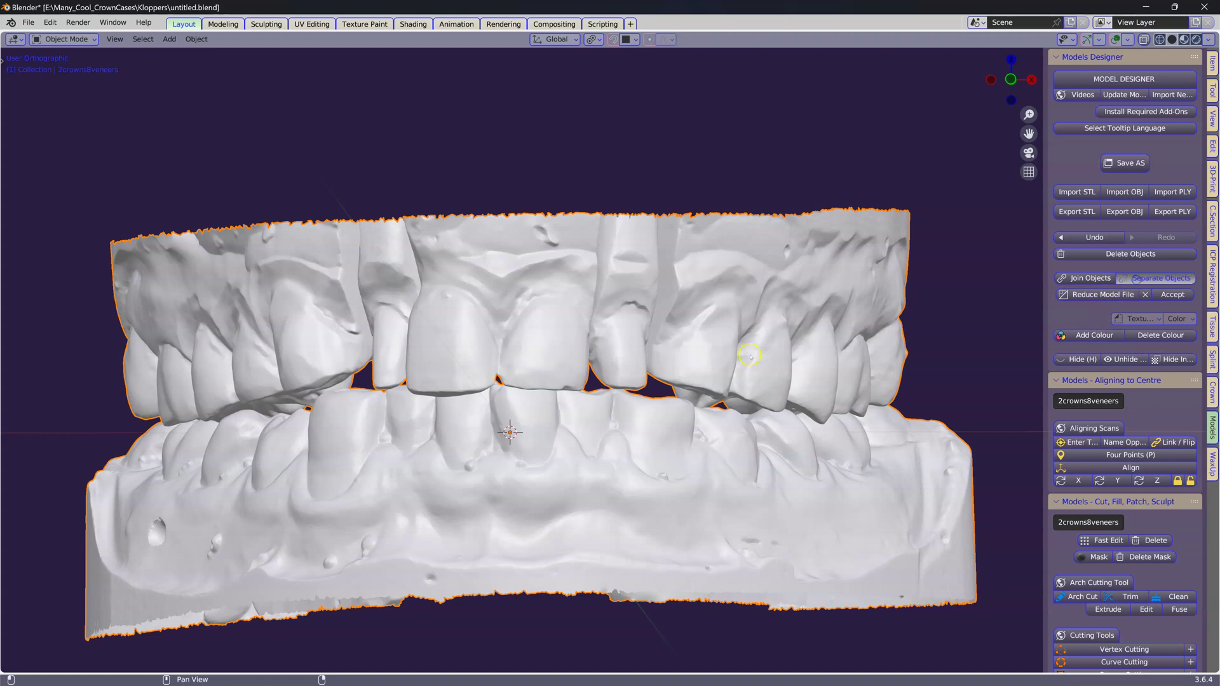
Step: Select all pieces of the upper arch and move them into the working models collection of the crown module
click(675, 383)
middle_drag(674, 383, 429, 315)
shift+click(445, 280)
shift+click(572, 301)
shift+click(782, 282)
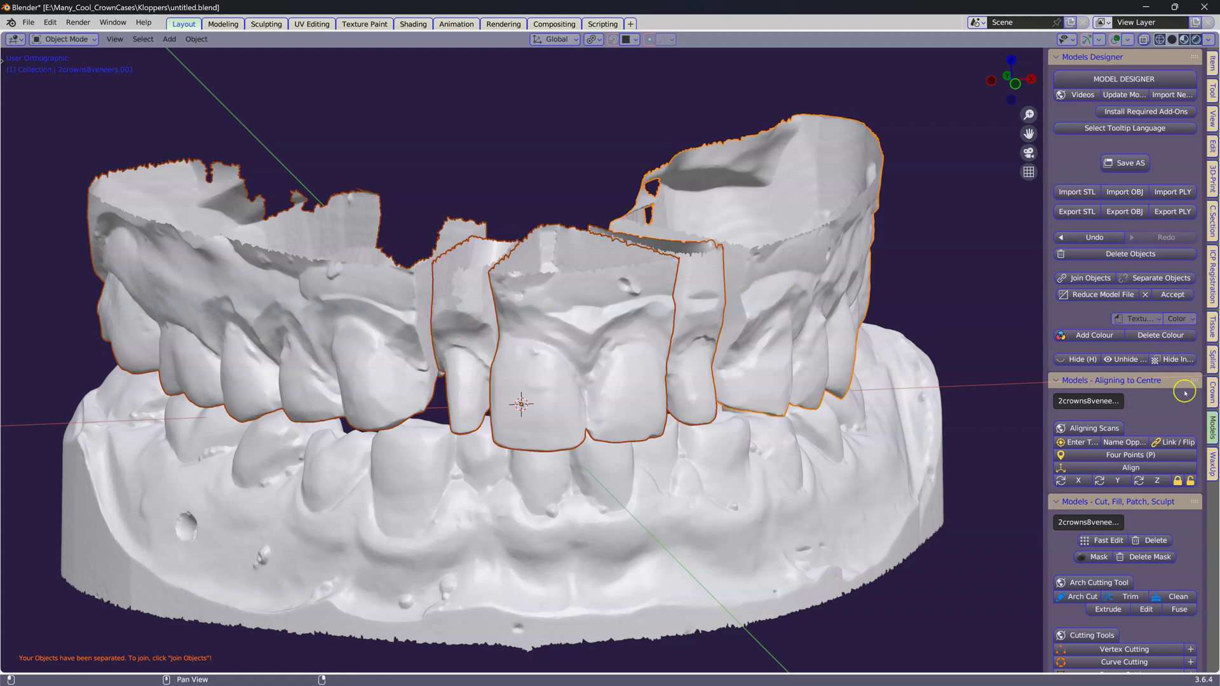
click(1211, 397)
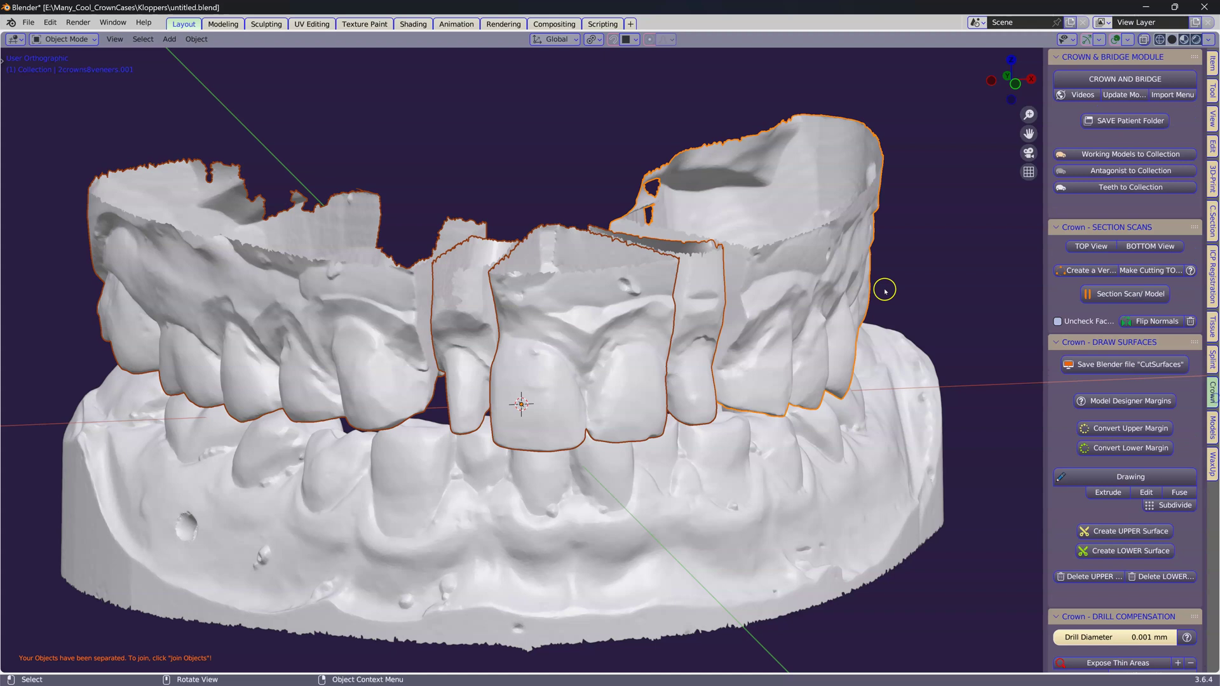
click(1109, 154)
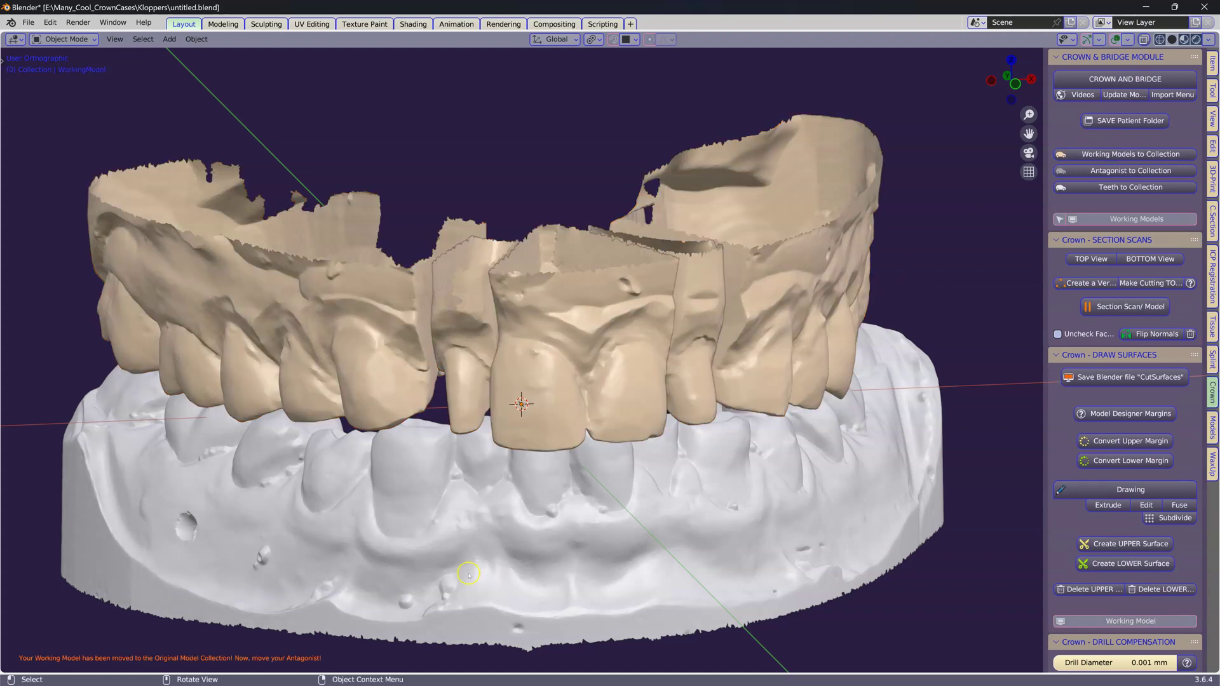
Step: Assign the lower arch scan to the antagonist collection
click(1108, 170)
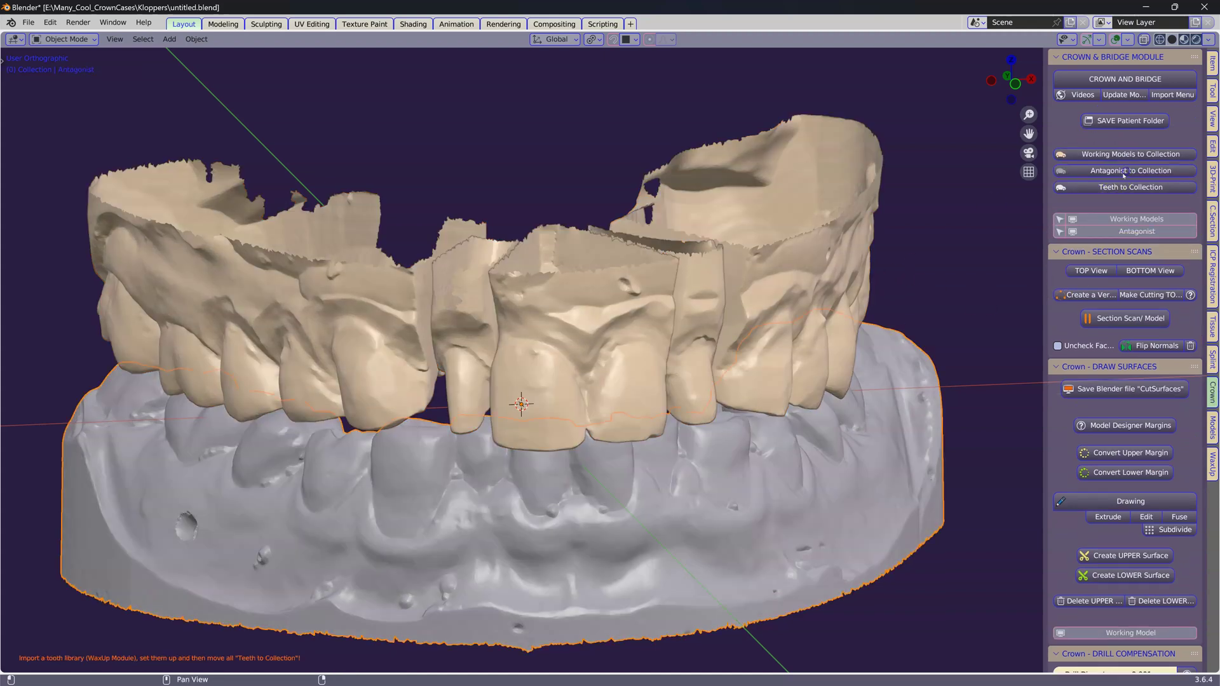
middle_drag(951, 346, 934, 374)
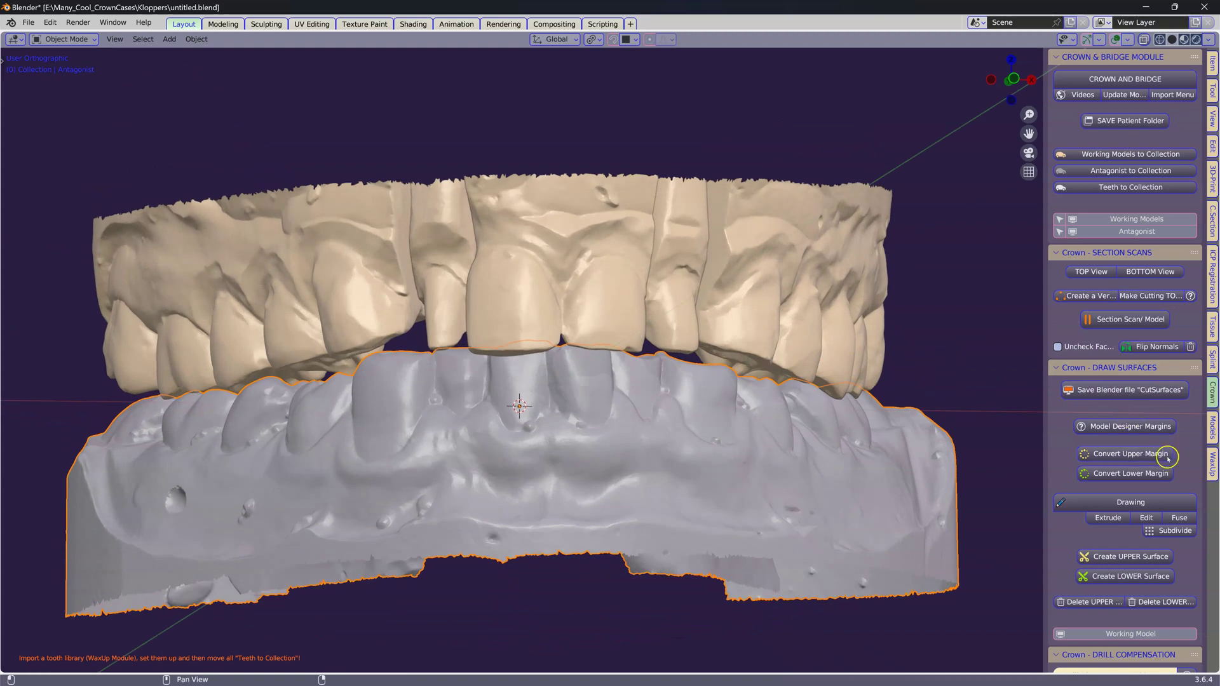
middle_drag(272, 264, 373, 284)
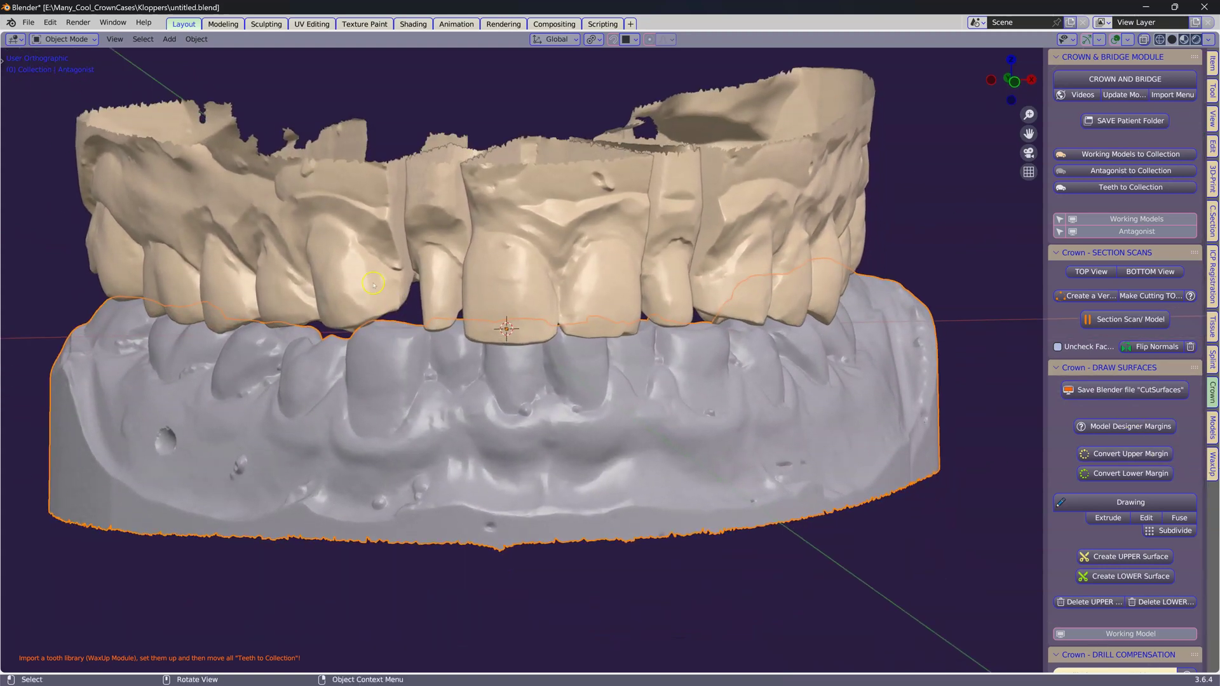
Step: Bring the full-mouth tooth library Tooth_Library_1 into the scene
click(28, 23)
mouse_move(77, 192)
click(193, 315)
click(309, 202)
double_click(410, 230)
double_click(411, 366)
double_click(420, 223)
double_click(422, 222)
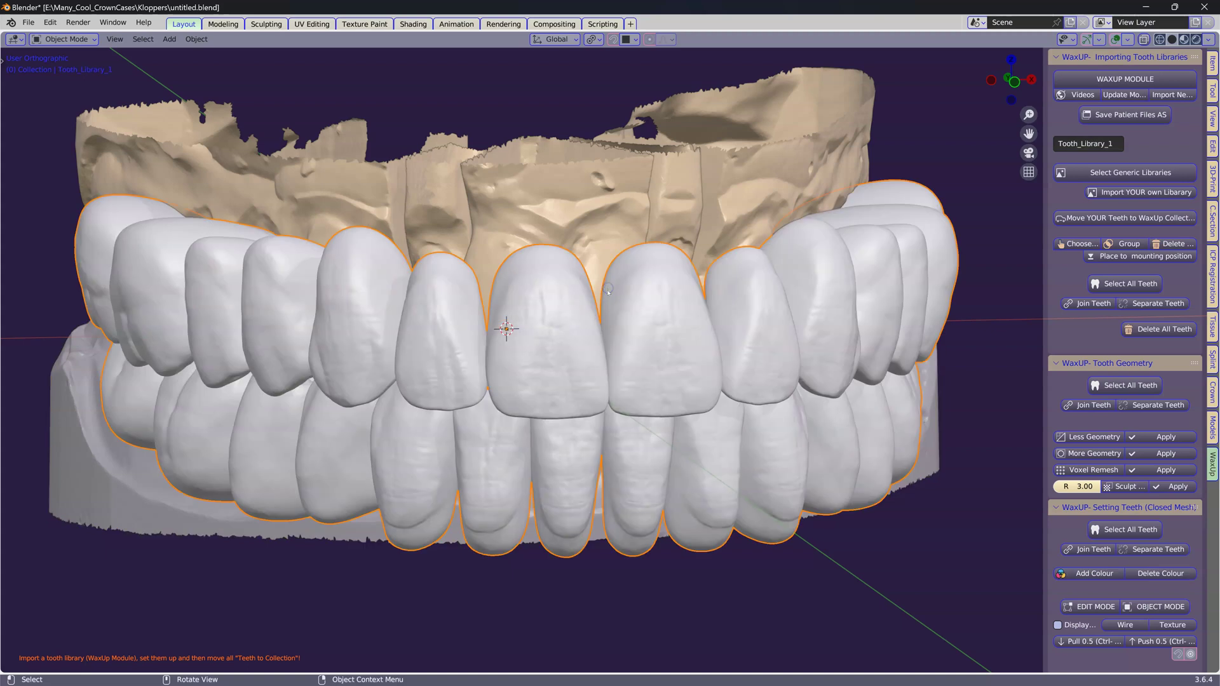
Step: Move the imported library teeth into the WaxUp collection
scroll(608, 289, down, 2)
middle_drag(632, 348, 661, 343)
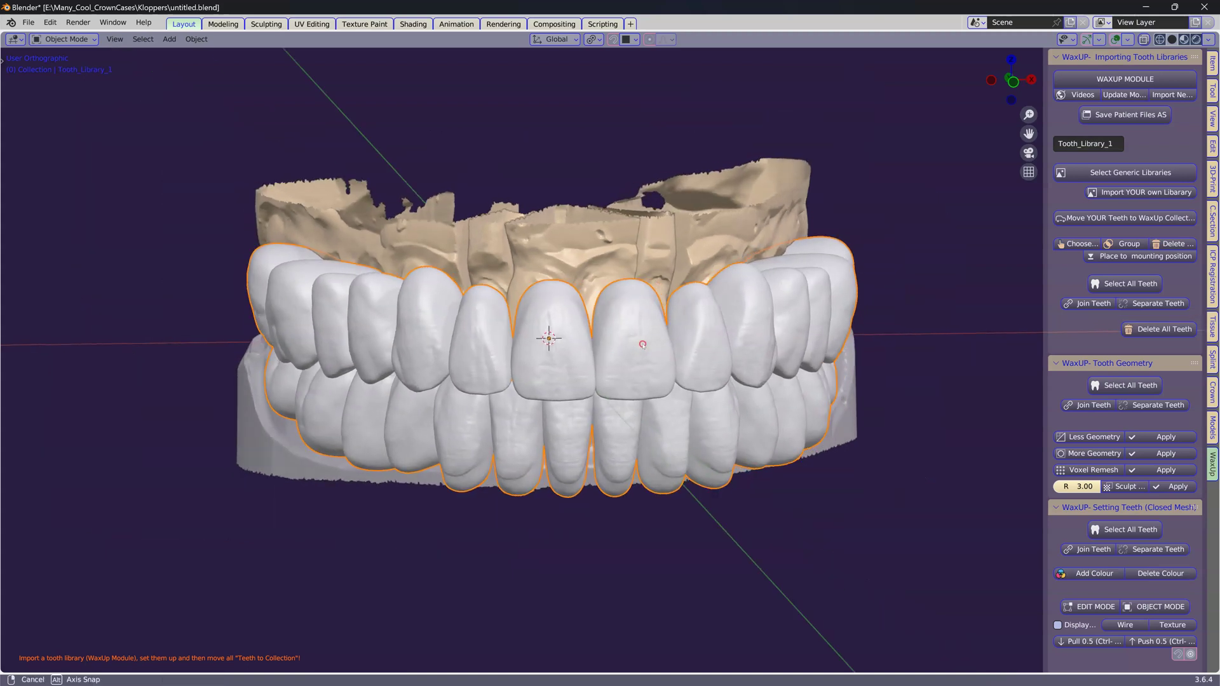
click(1106, 218)
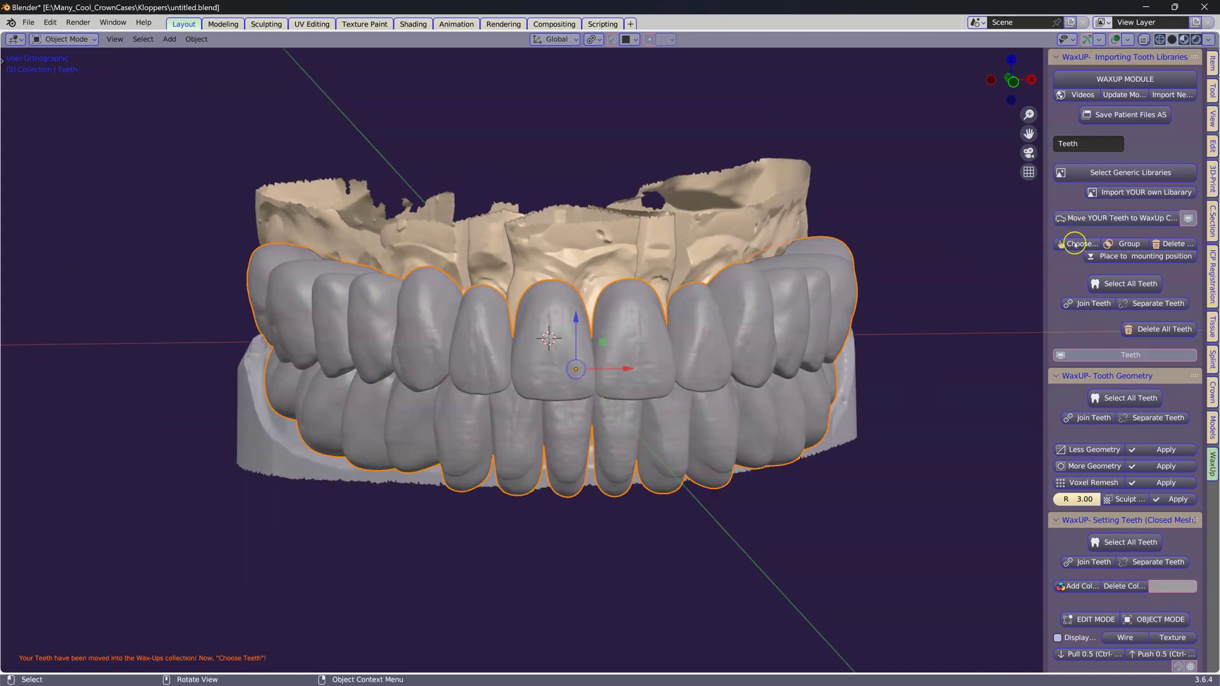
Step: Choose the ten upper teeth from second premolar to second premolar by painting across them, and delete all other library teeth
click(1078, 243)
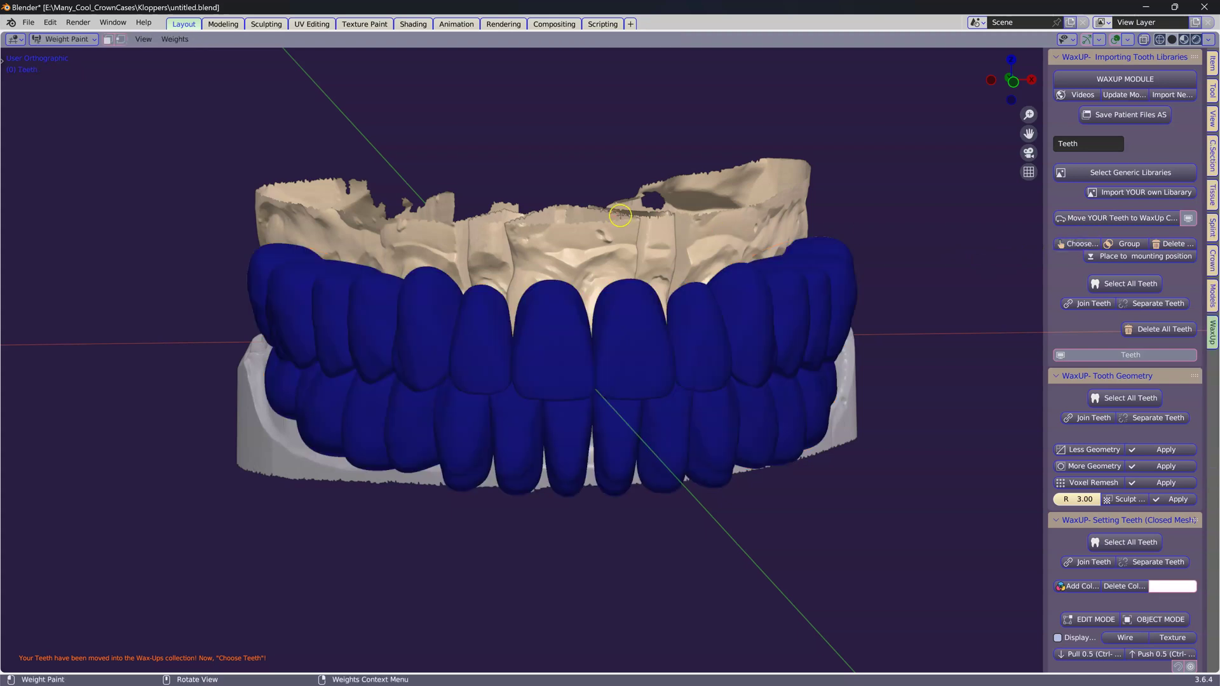
middle_drag(445, 315, 466, 314)
drag(380, 327, 728, 325)
middle_drag(755, 325, 655, 328)
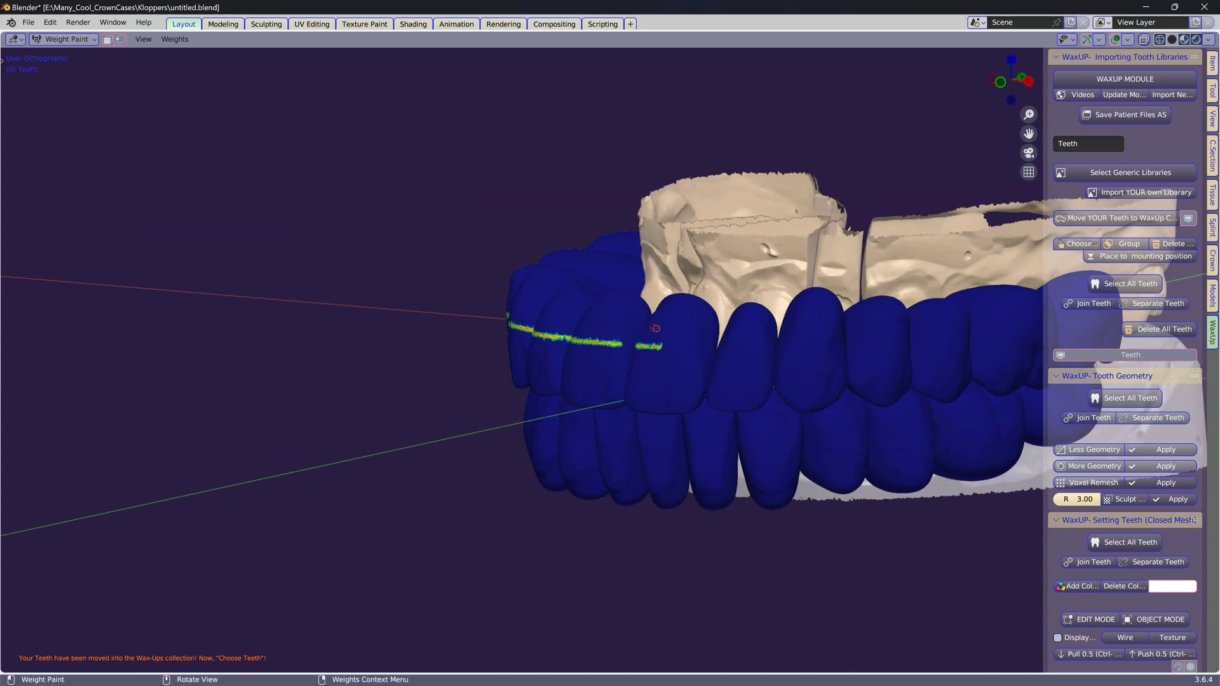
drag(656, 346, 919, 356)
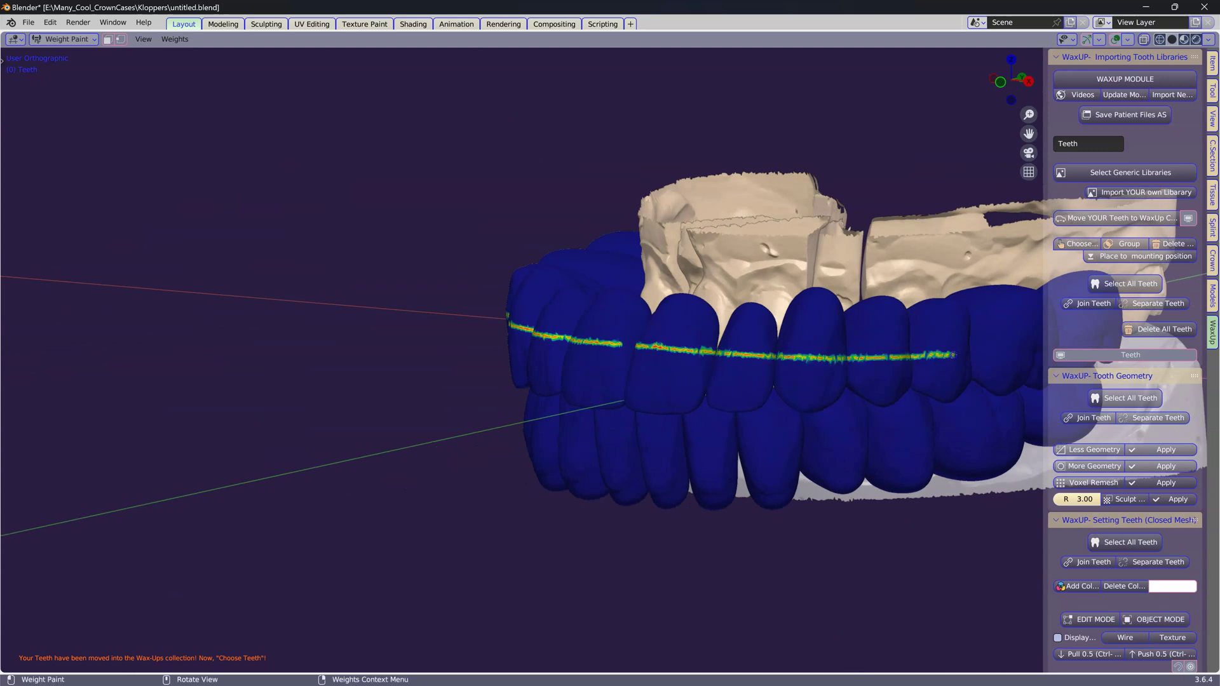
click(1177, 243)
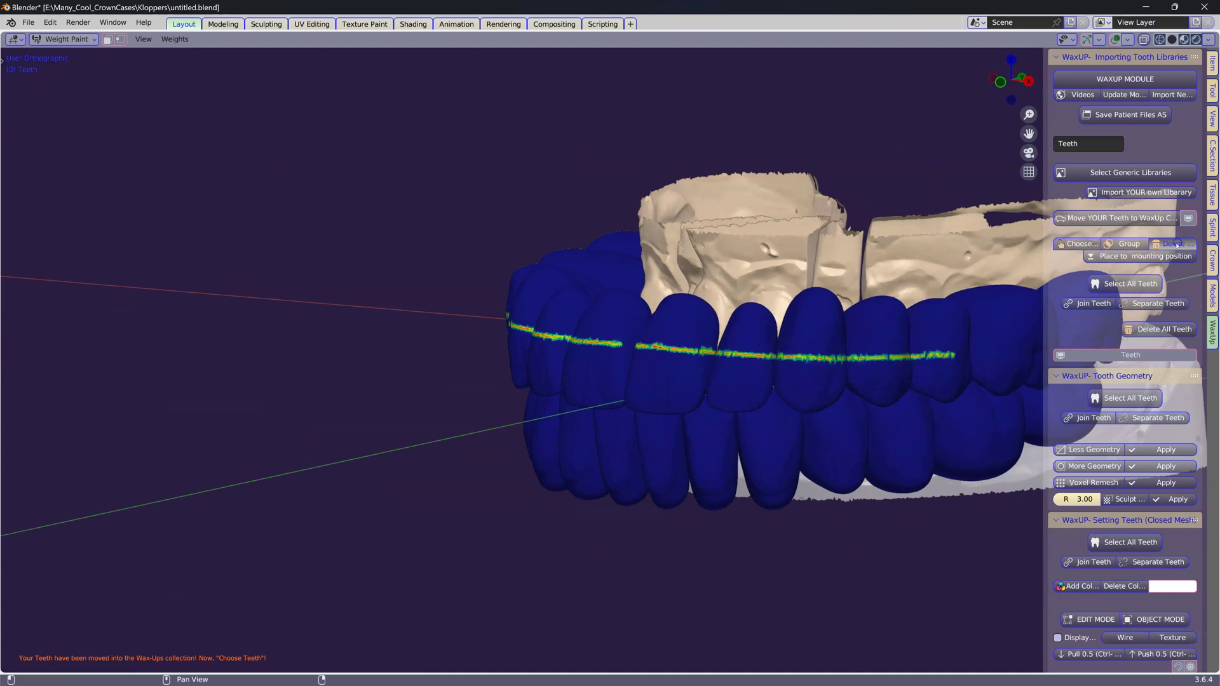
middle_drag(670, 360, 619, 237)
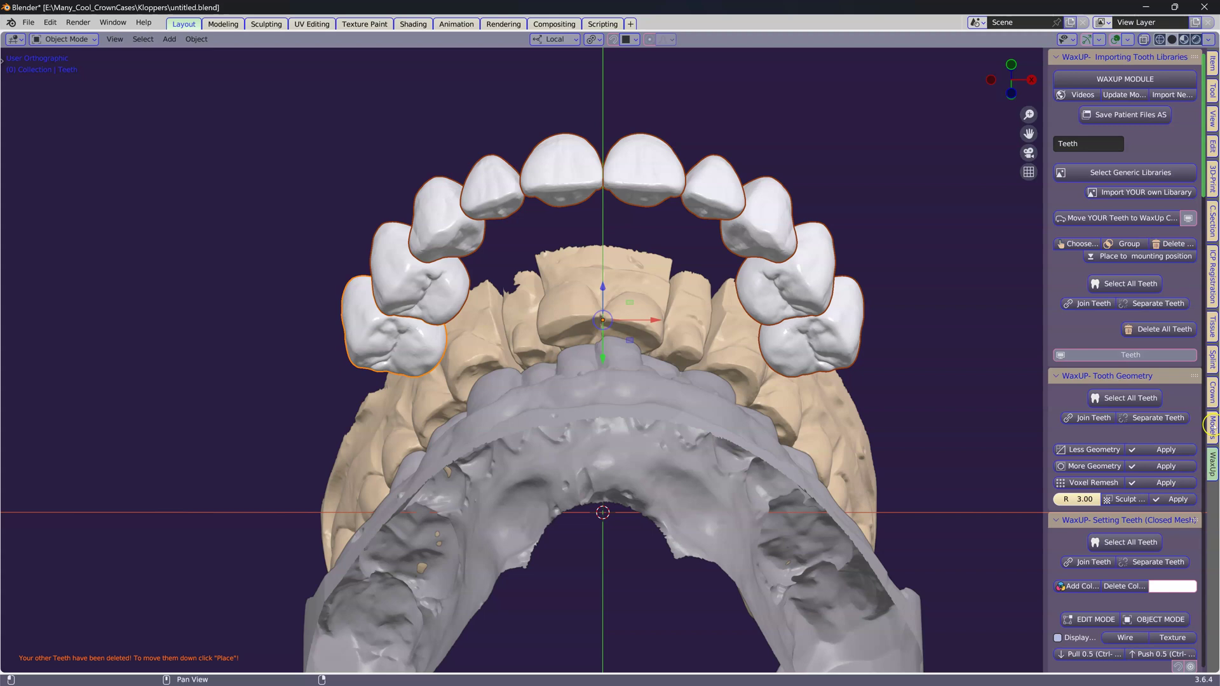
Step: Hide the antagonist and move the ten library teeth back over the front of the upper arch
click(1211, 393)
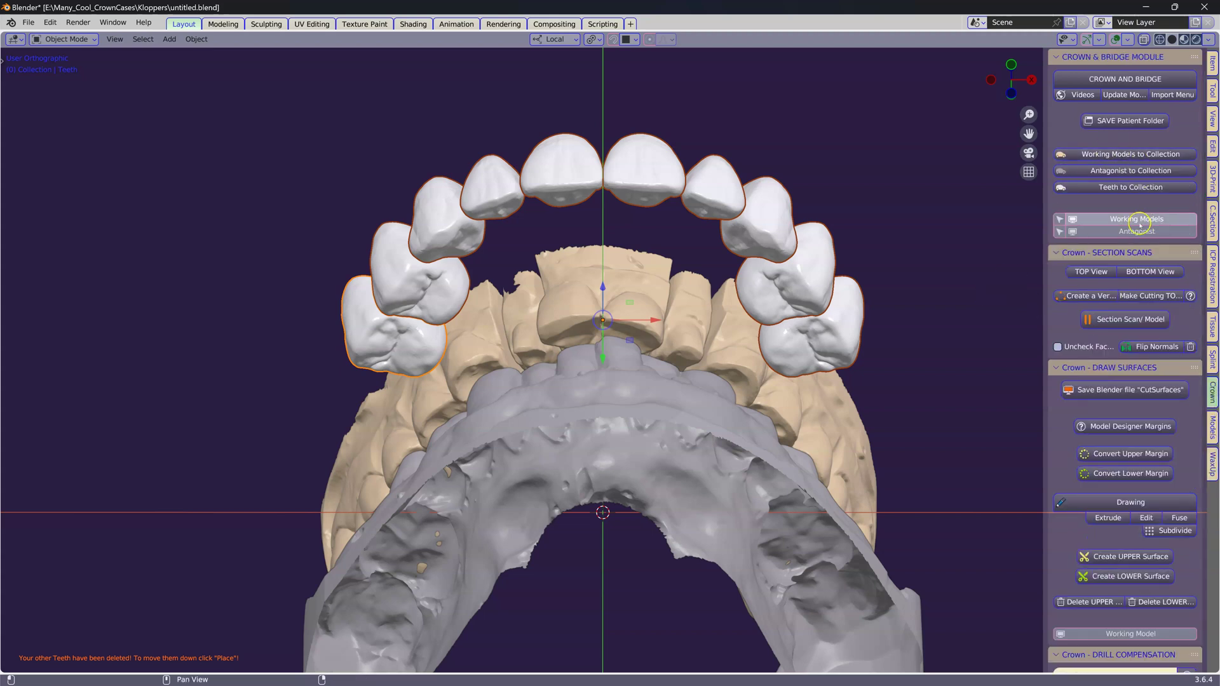
click(1136, 231)
middle_drag(561, 311, 564, 247)
key(g)
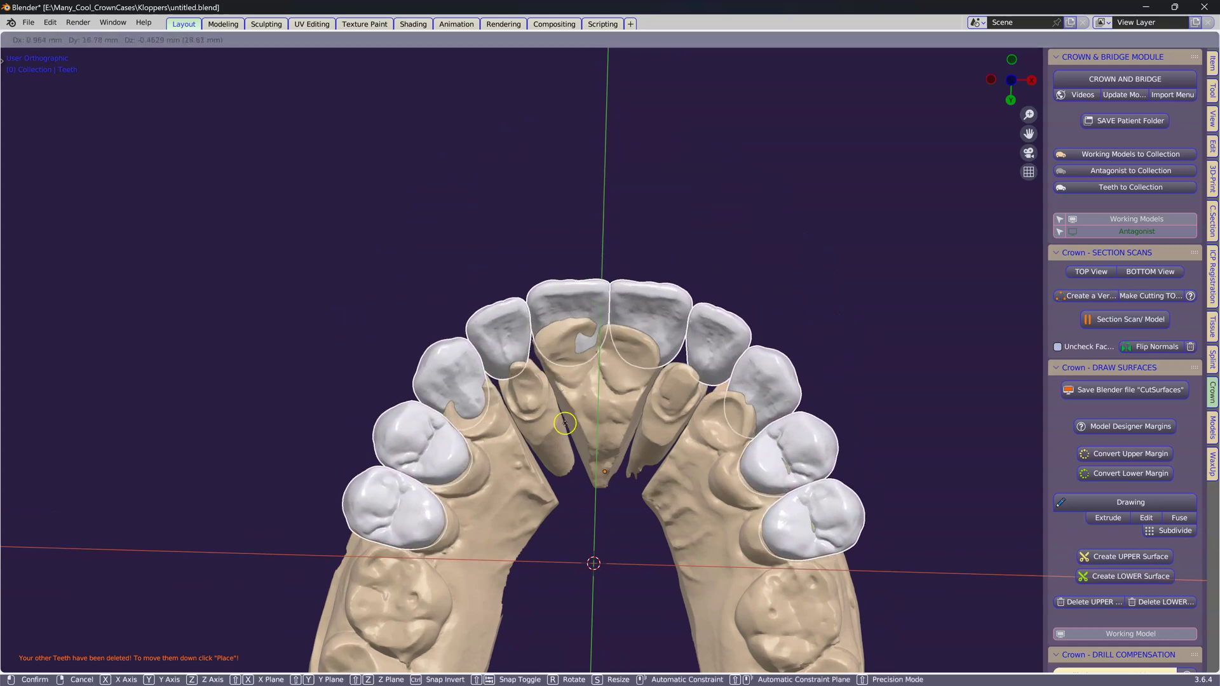
click(561, 424)
Step: Scale the ten teeth down to match the upper arch width and shift them slightly back onto the arch
scroll(561, 424, up, 1)
shift+middle_drag(558, 428, 487, 281)
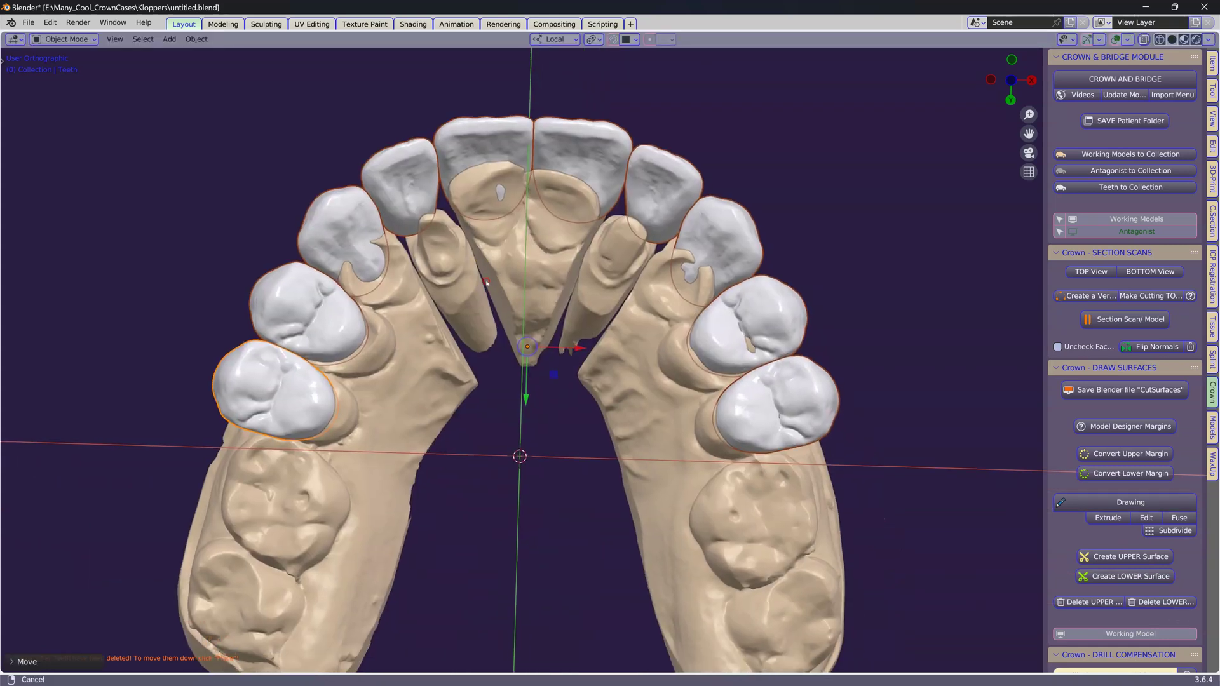
key(s)
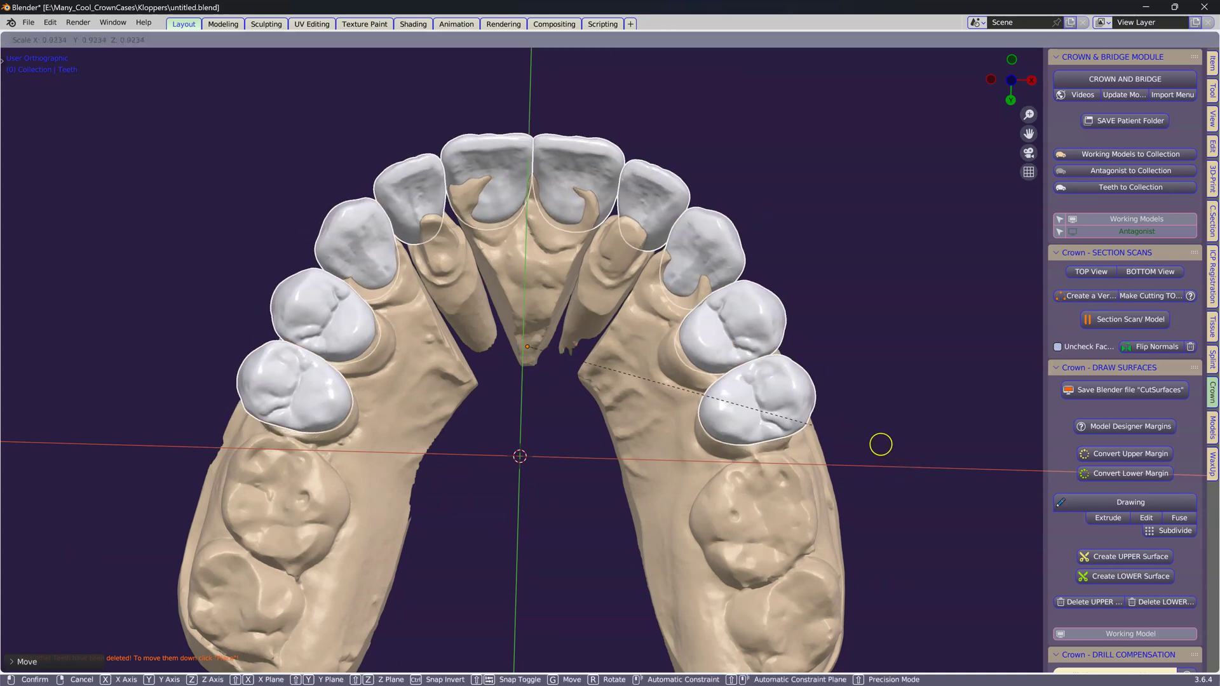
click(736, 403)
key(g)
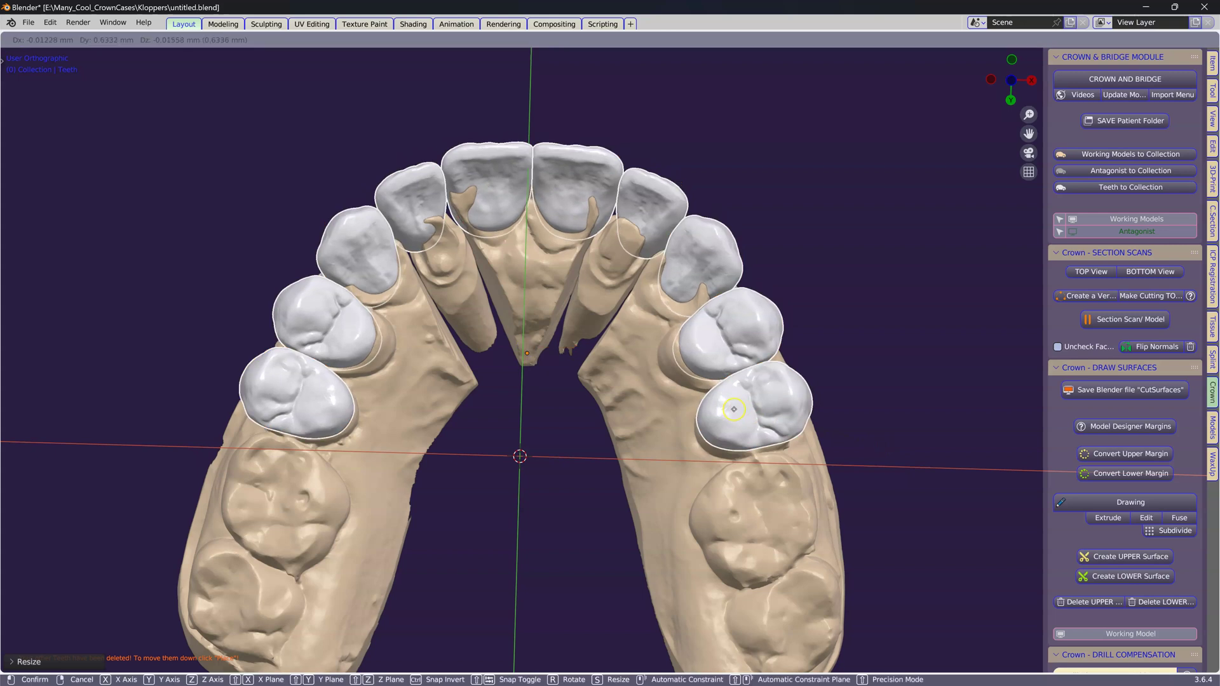
click(1002, 505)
Step: Fine-tune the fit of the ten teeth with a slight further size reduction and a small sideways shift
key(s)
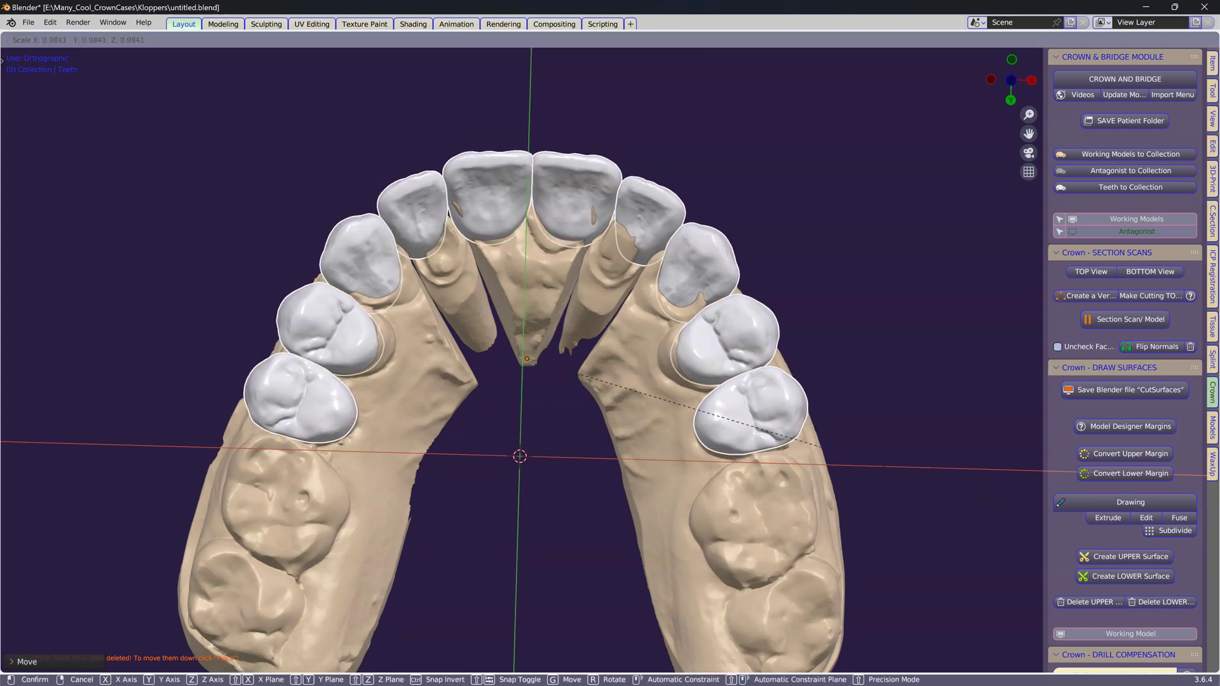
click(772, 491)
key(g)
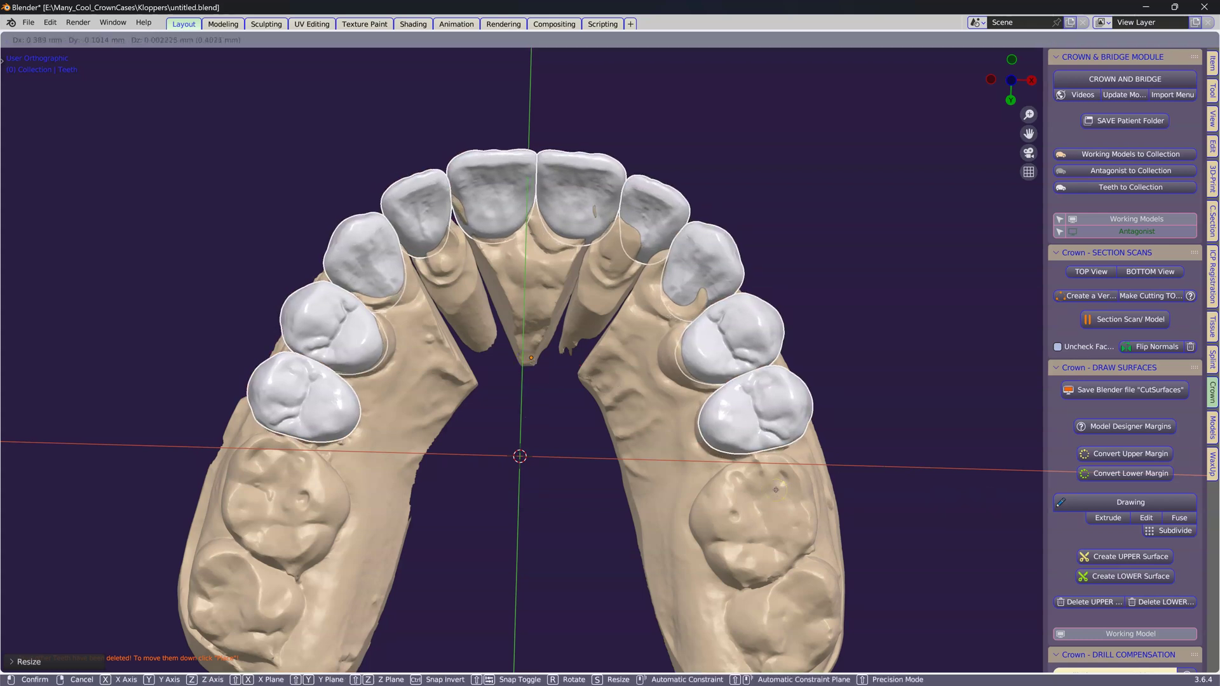
click(775, 491)
Step: Check the tooth setup in front view against the temporarily shown antagonist, hiding the antagonist again at the end
middle_drag(769, 362, 754, 403)
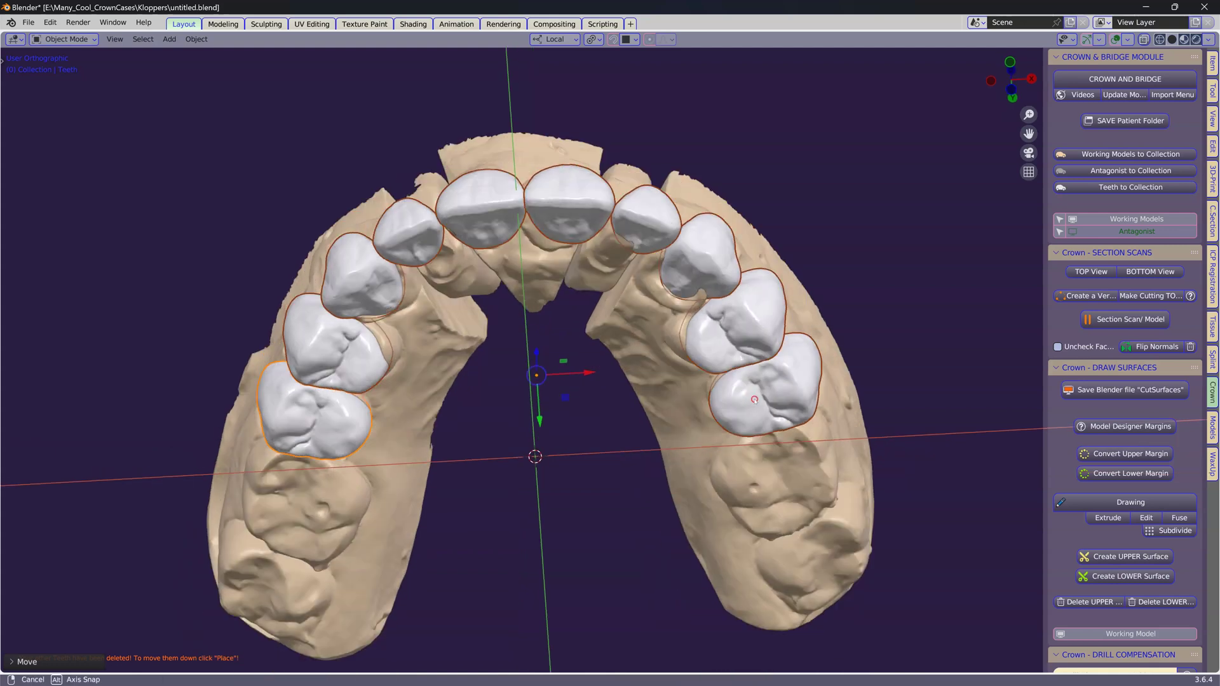
key(grave)
click(699, 363)
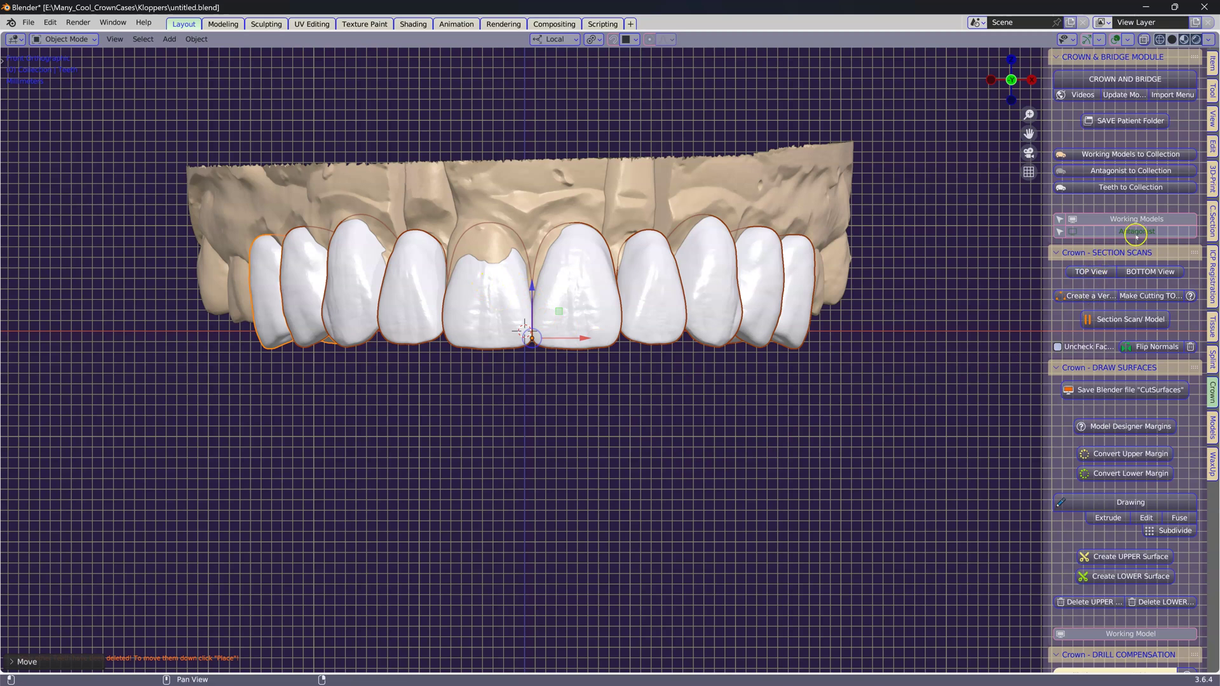
click(1136, 233)
scroll(526, 370, up, 1)
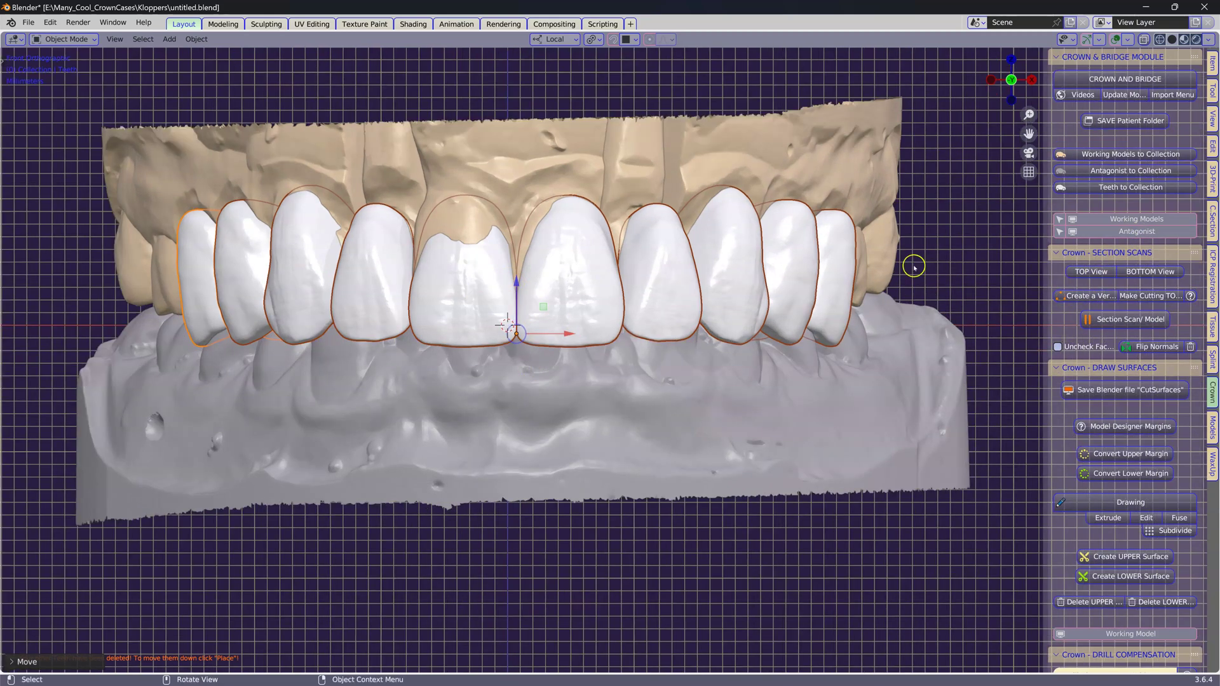
click(1112, 231)
middle_drag(815, 331, 646, 270)
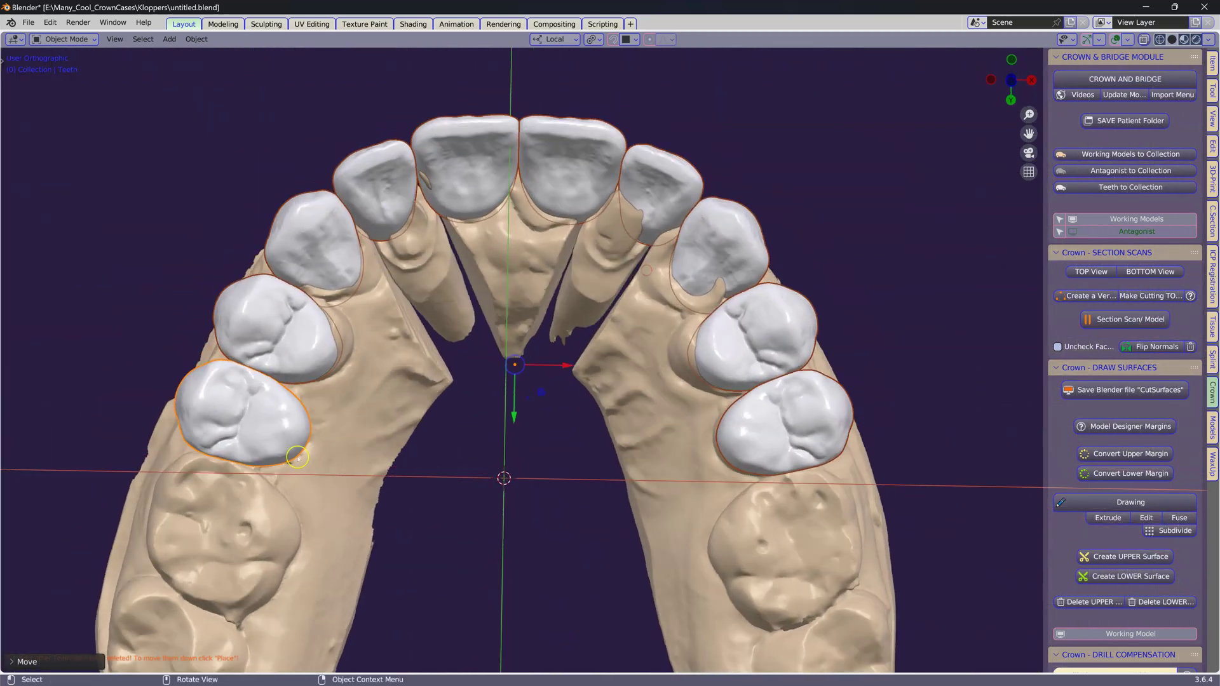
Step: Move the first and second premolars on both sides individually slightly inward over the model's premolars
click(273, 438)
scroll(272, 439, down, 1)
shift+middle_drag(261, 463, 286, 410)
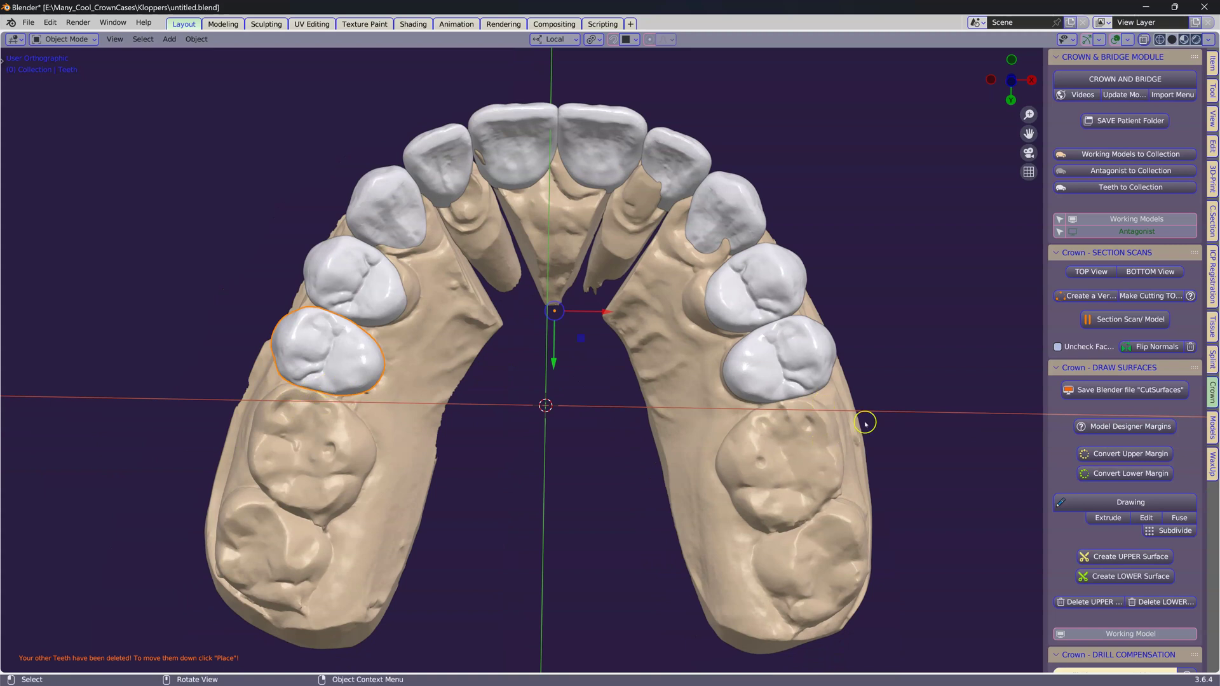
click(825, 357)
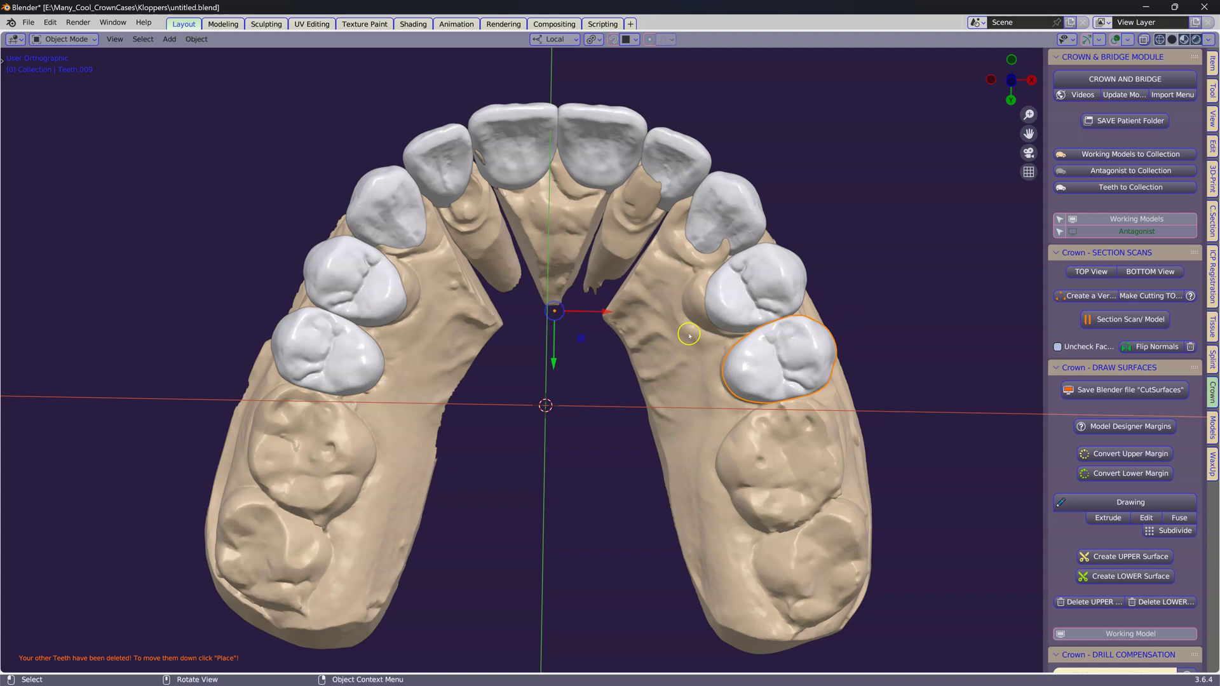
drag(743, 364, 728, 367)
drag(727, 309, 715, 312)
drag(361, 364, 368, 367)
drag(387, 303, 394, 306)
scroll(484, 208, up, 3)
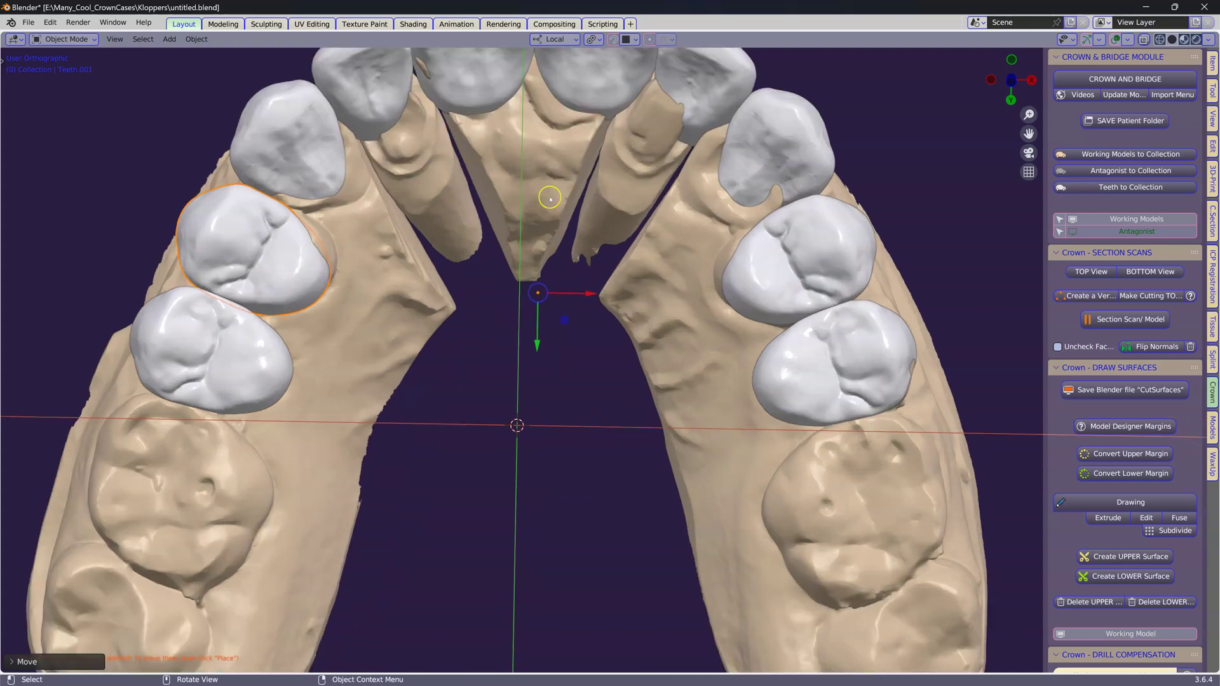
Step: Turn on X-ray display to see the upper model through the library teeth
scroll(692, 150, up, 3)
scroll(407, 191, down, 2)
middle_drag(458, 273, 718, 261)
click(435, 256)
click(711, 258)
click(521, 239)
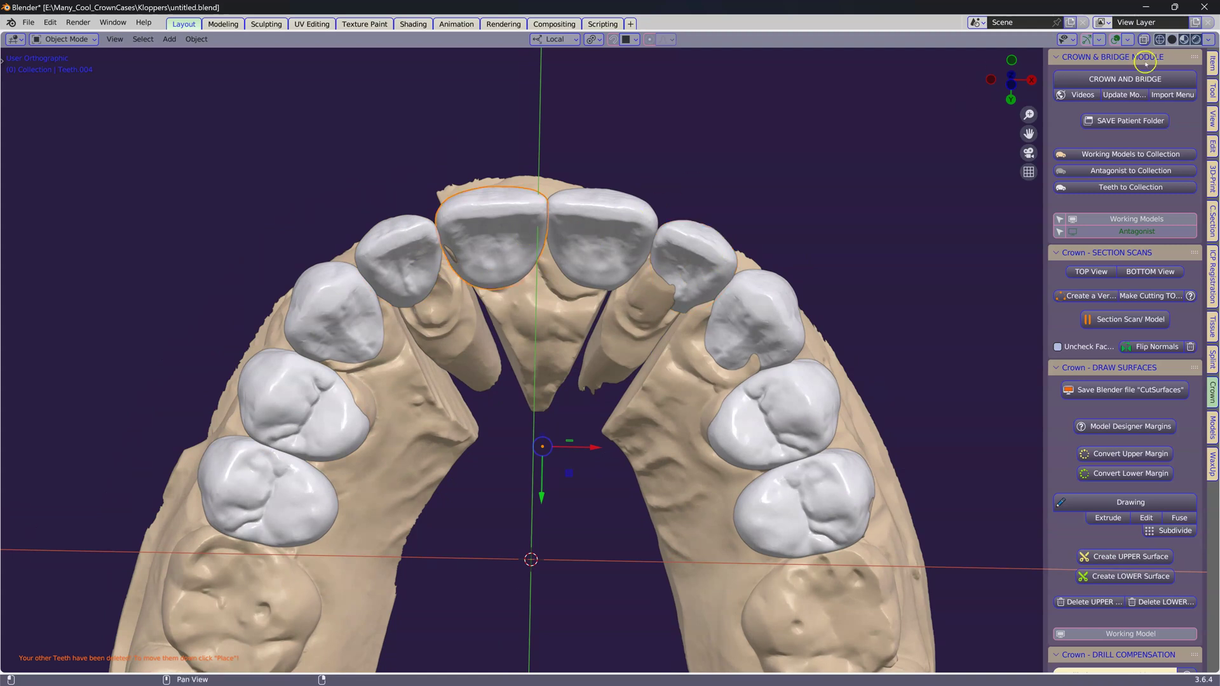
click(1145, 39)
scroll(610, 206, up, 2)
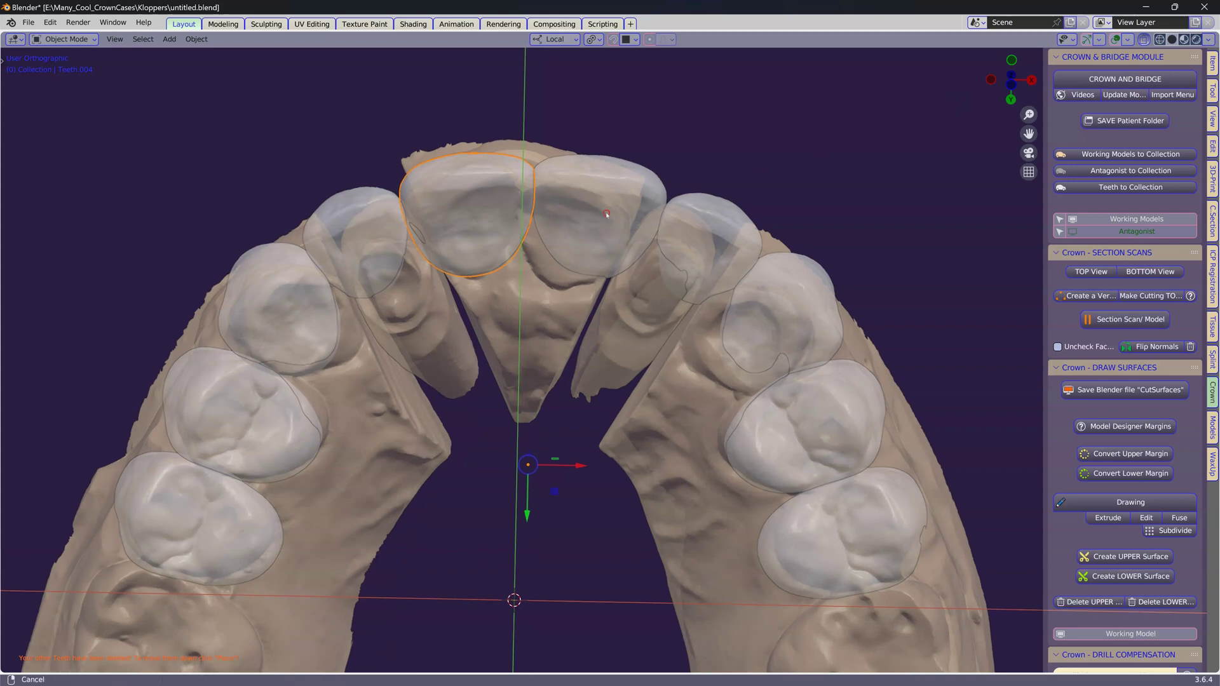
shift+middle_drag(610, 204, 558, 269)
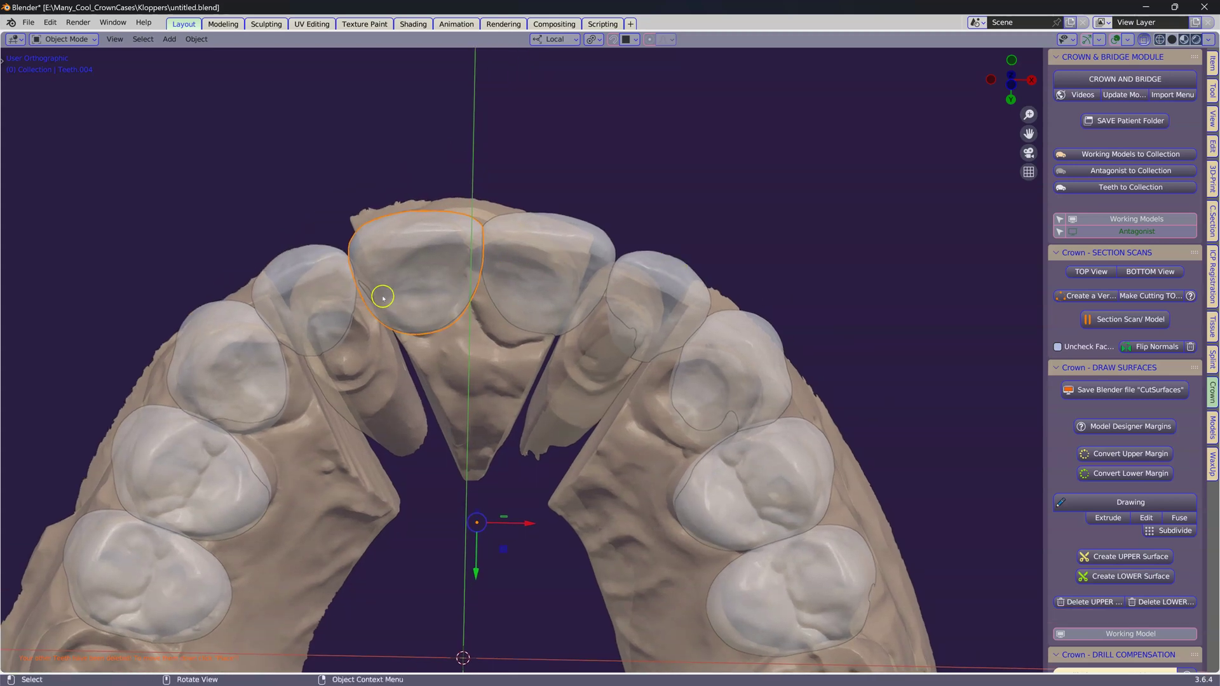
Step: Scale the four incisors down slightly as a group and shift them over the model's incisors
click(326, 288)
shift+click(459, 244)
shift+click(577, 247)
shift+click(664, 273)
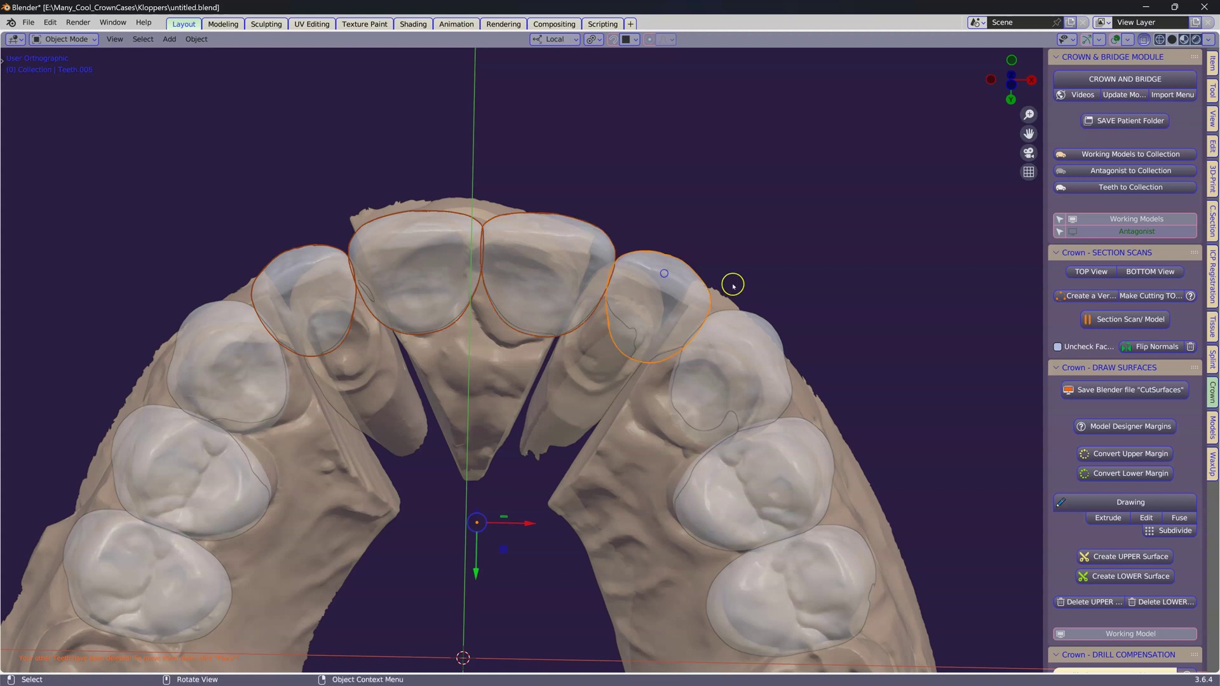
key(s)
click(812, 295)
key(g)
click(534, 349)
Step: Move the four incisors and the patient's left canine individually in small amounts to align them over their preparations
drag(747, 349, 741, 349)
drag(300, 285, 309, 289)
click(417, 251)
drag(416, 252, 417, 245)
drag(516, 238, 517, 231)
drag(640, 270, 634, 267)
drag(729, 325, 721, 327)
click(329, 270)
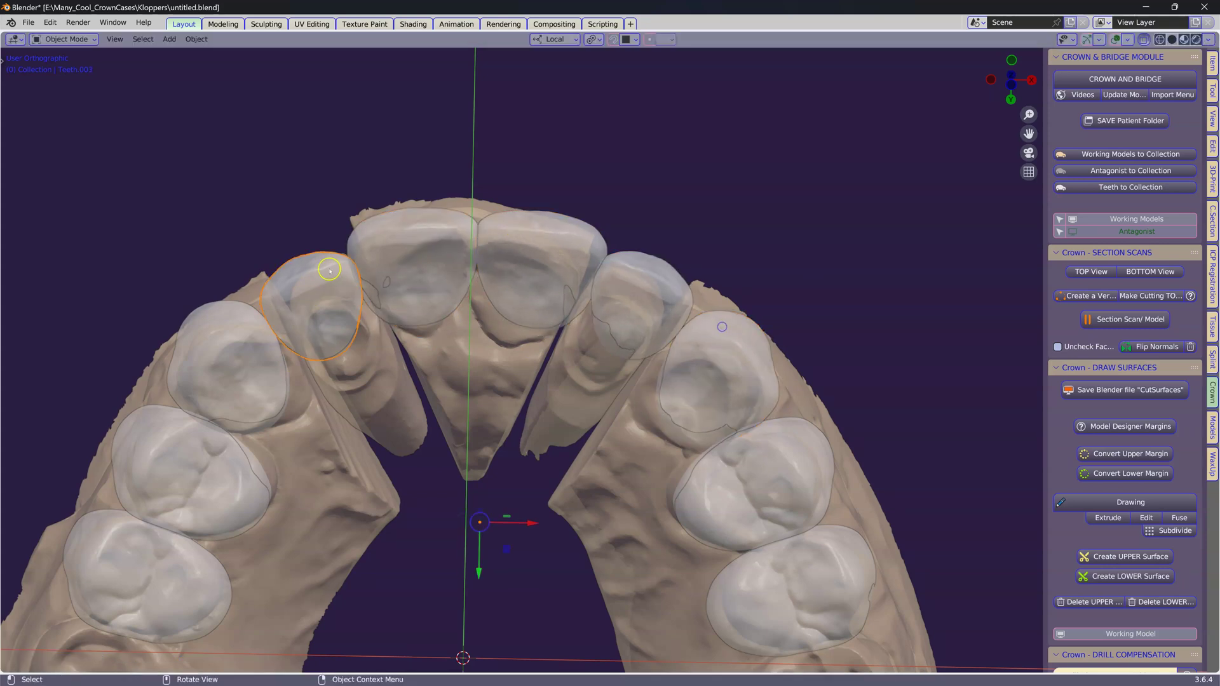
Step: Assign all ten library teeth, second premolar to second premolar, to the teeth collection and show the resulting restorations
scroll(642, 256, down, 3)
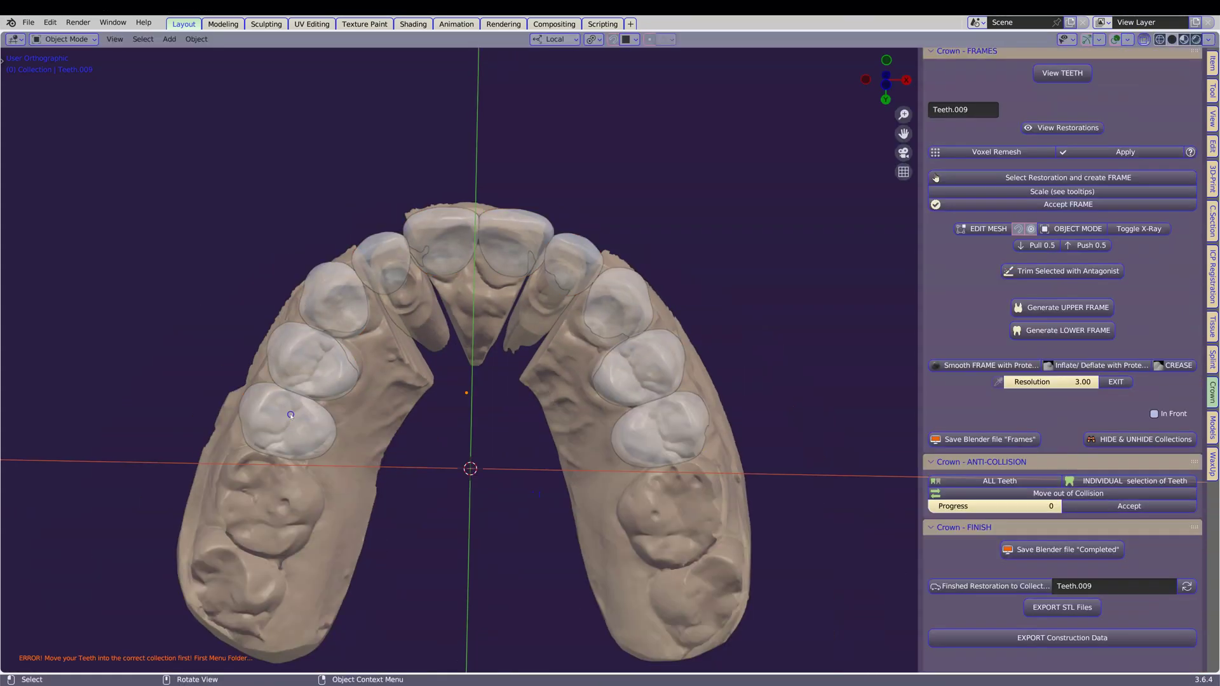
shift+click(302, 422)
shift+click(311, 356)
shift+click(328, 298)
shift+click(375, 254)
shift+click(434, 232)
shift+click(545, 235)
shift+click(582, 253)
shift+click(621, 299)
shift+click(670, 361)
shift+click(672, 416)
scroll(1110, 287, down, 10)
scroll(1110, 287, up, 15)
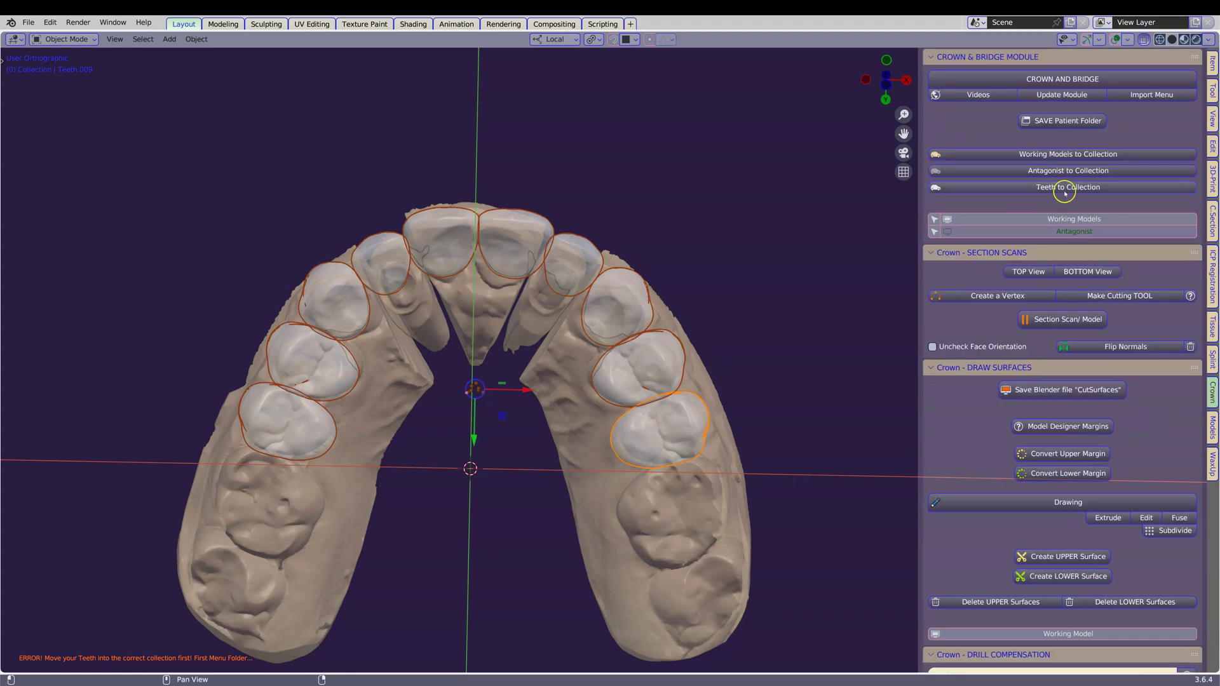
click(1063, 186)
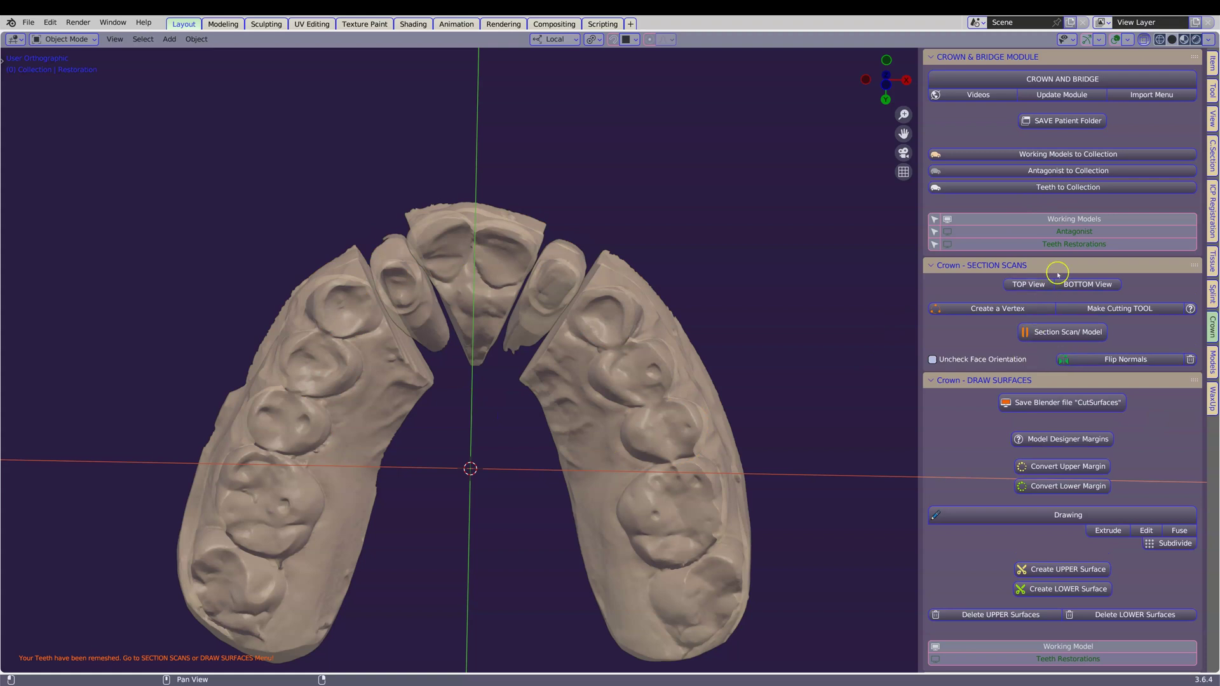
click(1071, 243)
Step: Run the anti-collision for all ten restorations with 0 mm space between them and accept the result
scroll(1080, 400, down, 20)
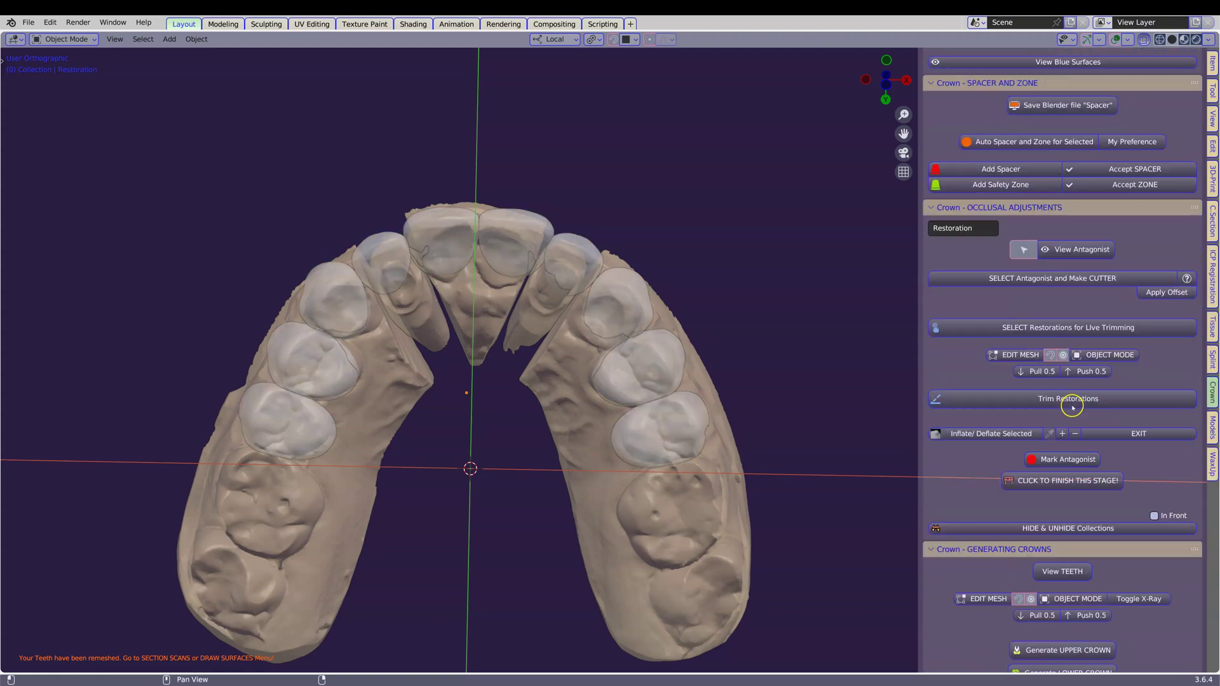
scroll(1096, 413, down, 15)
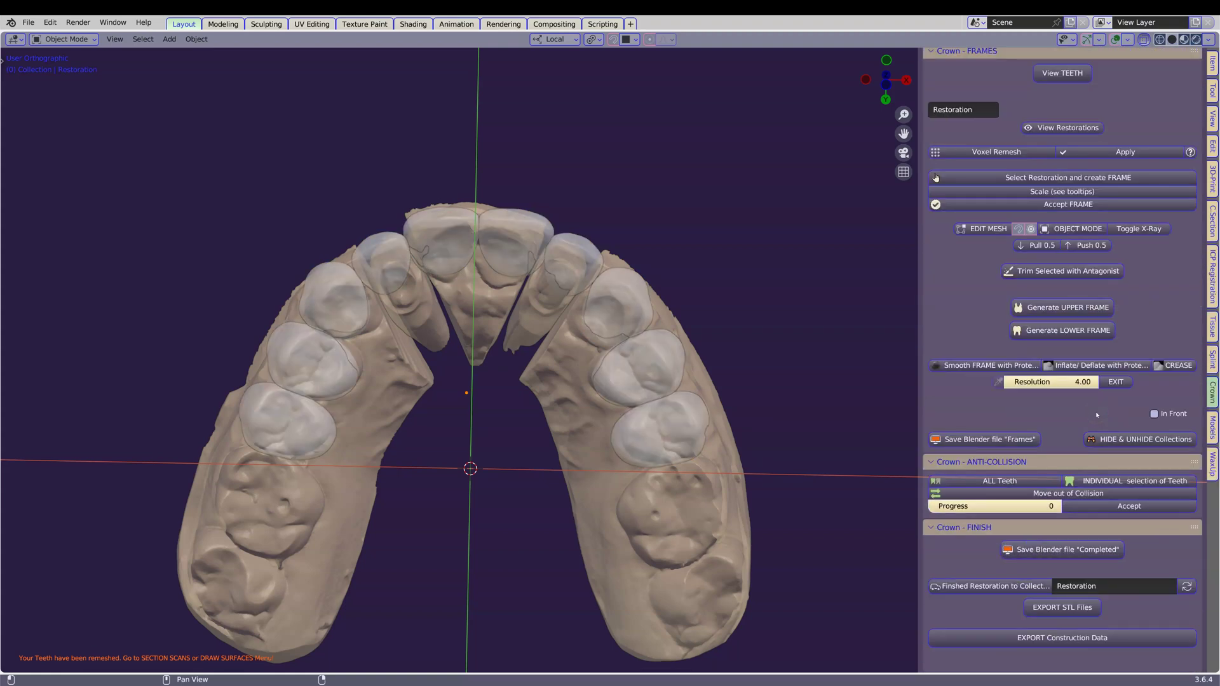
click(283, 420)
shift+click(298, 351)
shift+click(317, 297)
shift+click(389, 252)
shift+click(447, 230)
shift+click(501, 229)
shift+click(573, 258)
shift+click(609, 286)
scroll(635, 317, up, 2)
shift+click(667, 349)
shift+click(700, 449)
scroll(705, 451, down, 1)
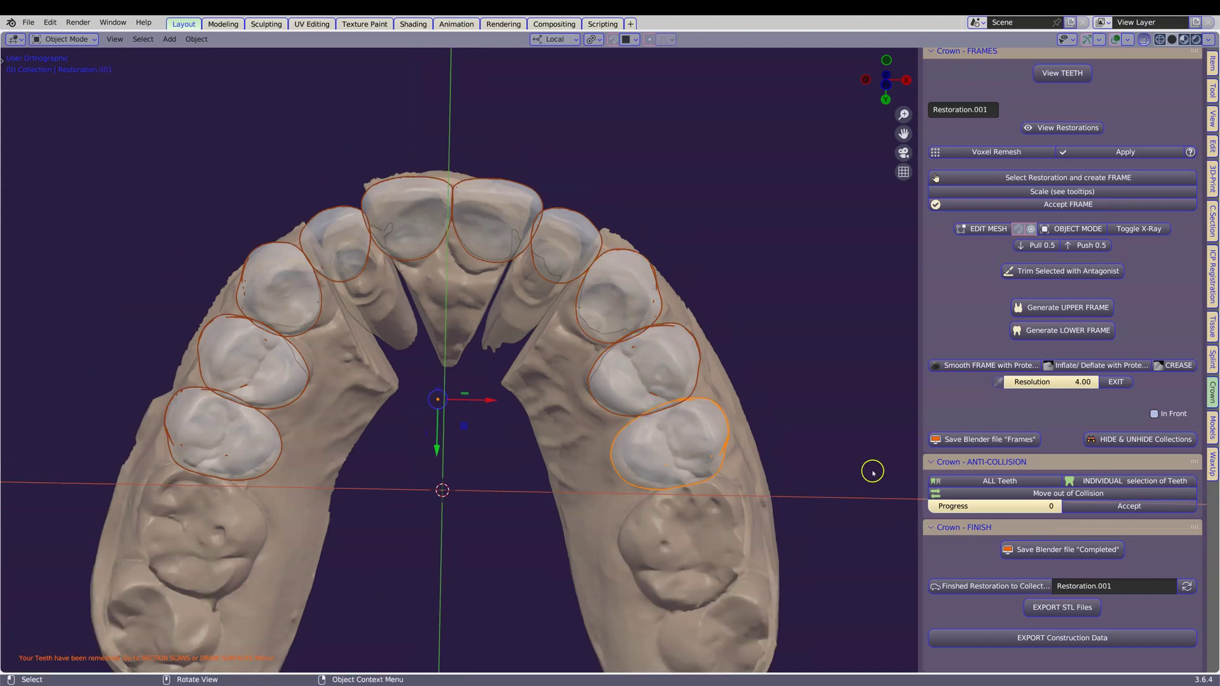
click(992, 481)
click(1099, 483)
click(1103, 493)
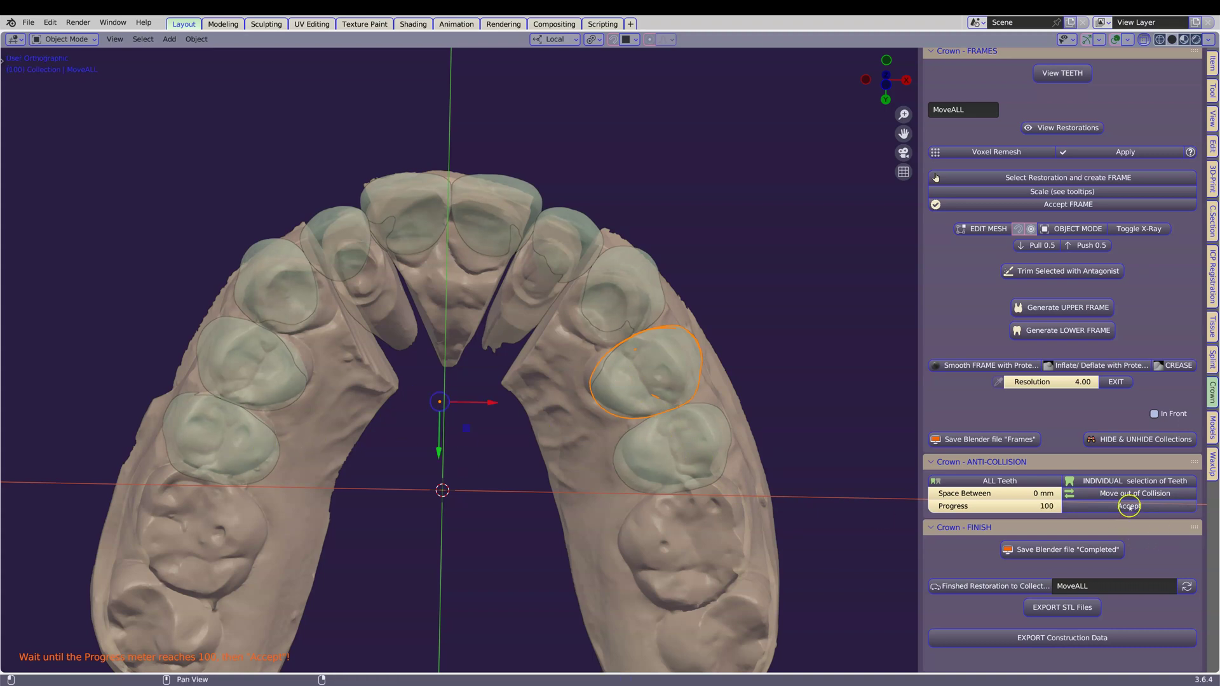
click(1129, 507)
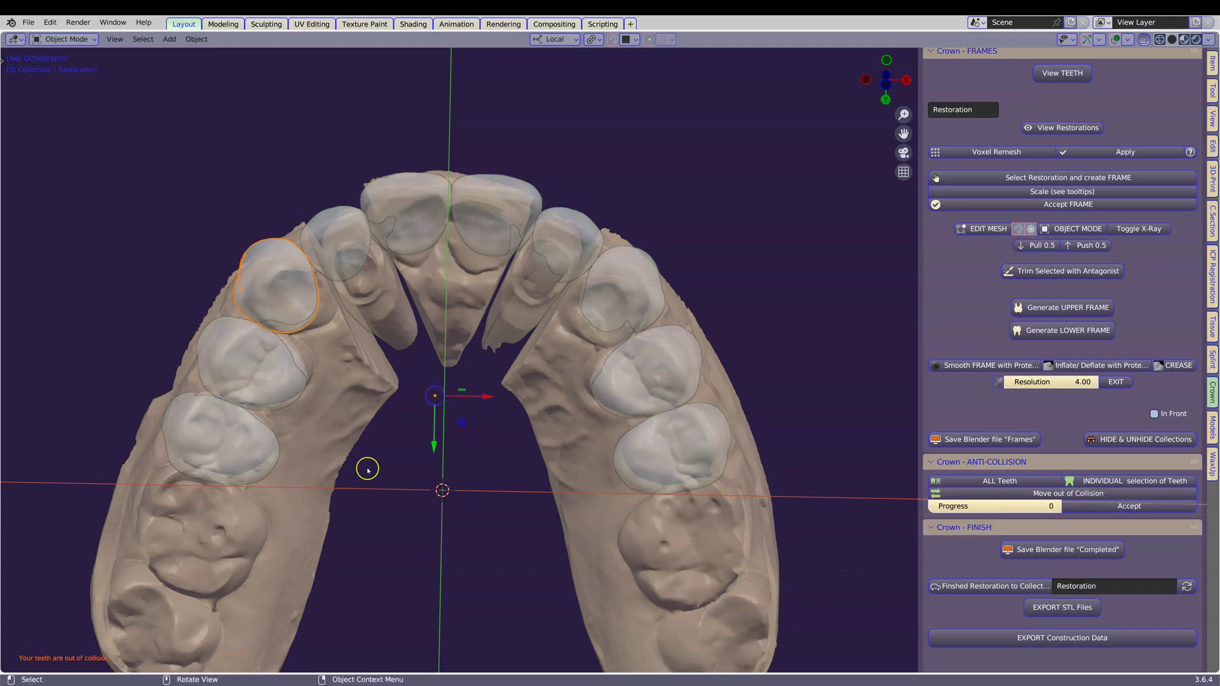
Step: Move all ten restorations together about 0.4 mm toward the front of the arch
click(240, 439)
shift+click(269, 280)
shift+click(257, 337)
shift+click(342, 235)
shift+click(416, 188)
shift+click(470, 197)
shift+click(552, 223)
shift+click(621, 280)
shift+click(648, 365)
shift+click(671, 435)
key(g)
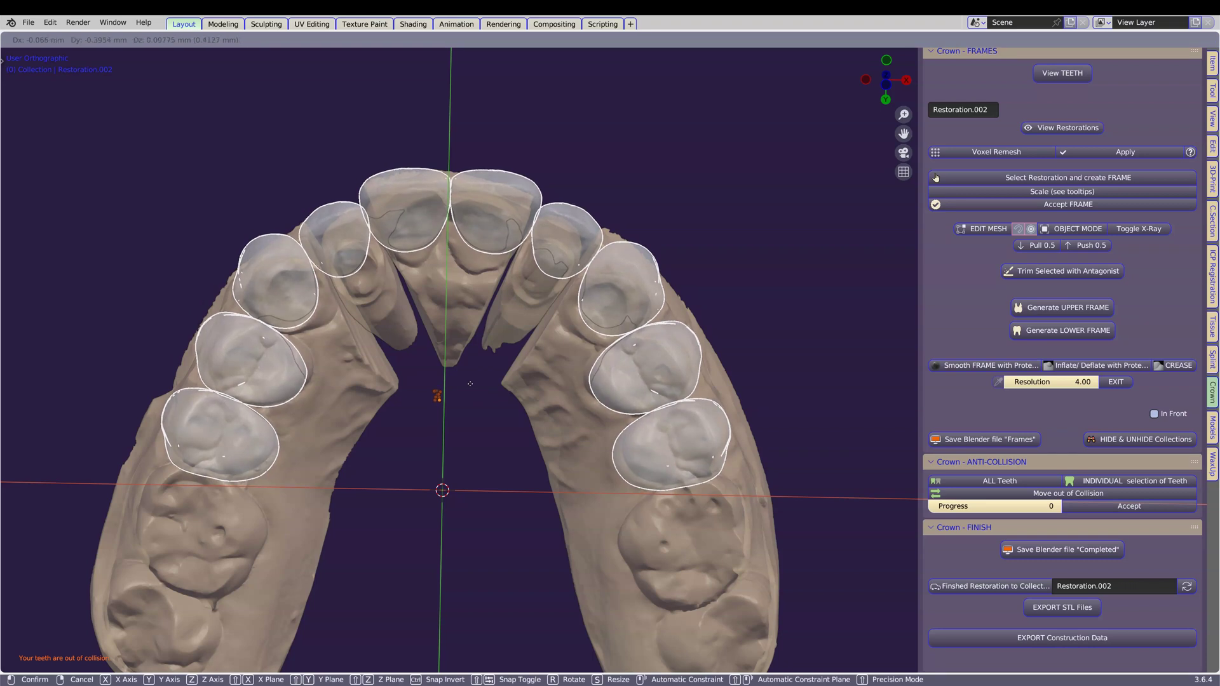
click(470, 383)
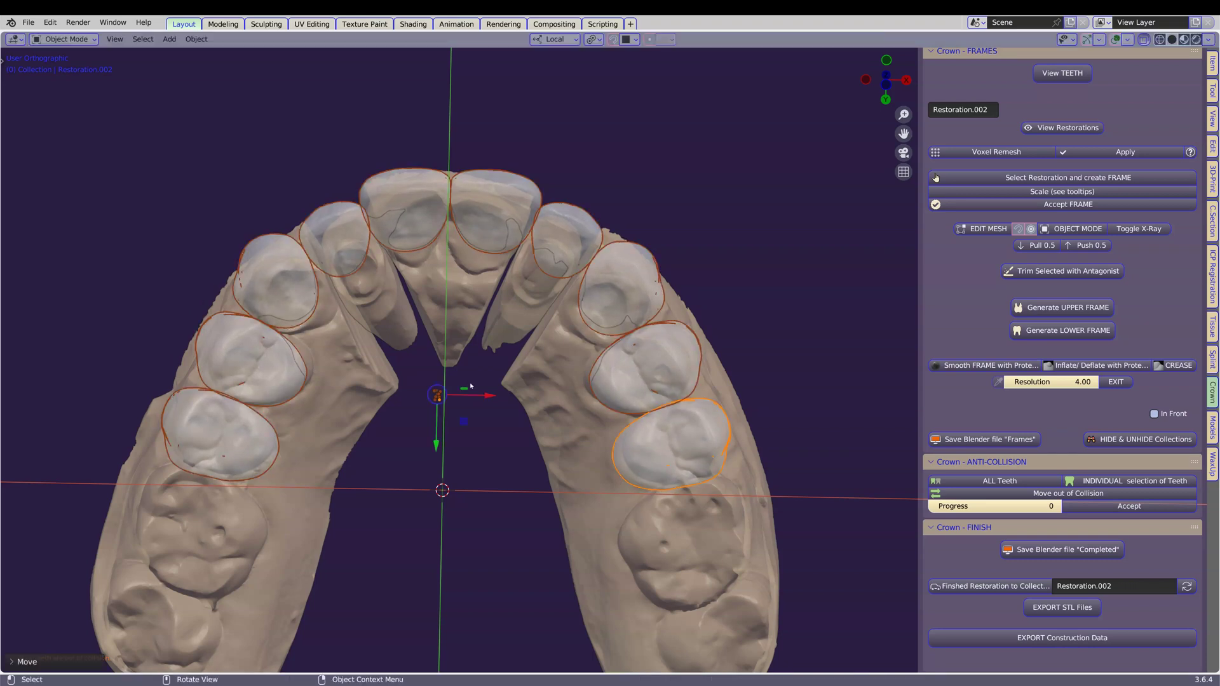
Step: Repeat the all-teeth anti-collision for the repositioned restorations with 0 mm space between them and accept it
scroll(472, 335, down, 2)
scroll(507, 253, up, 2)
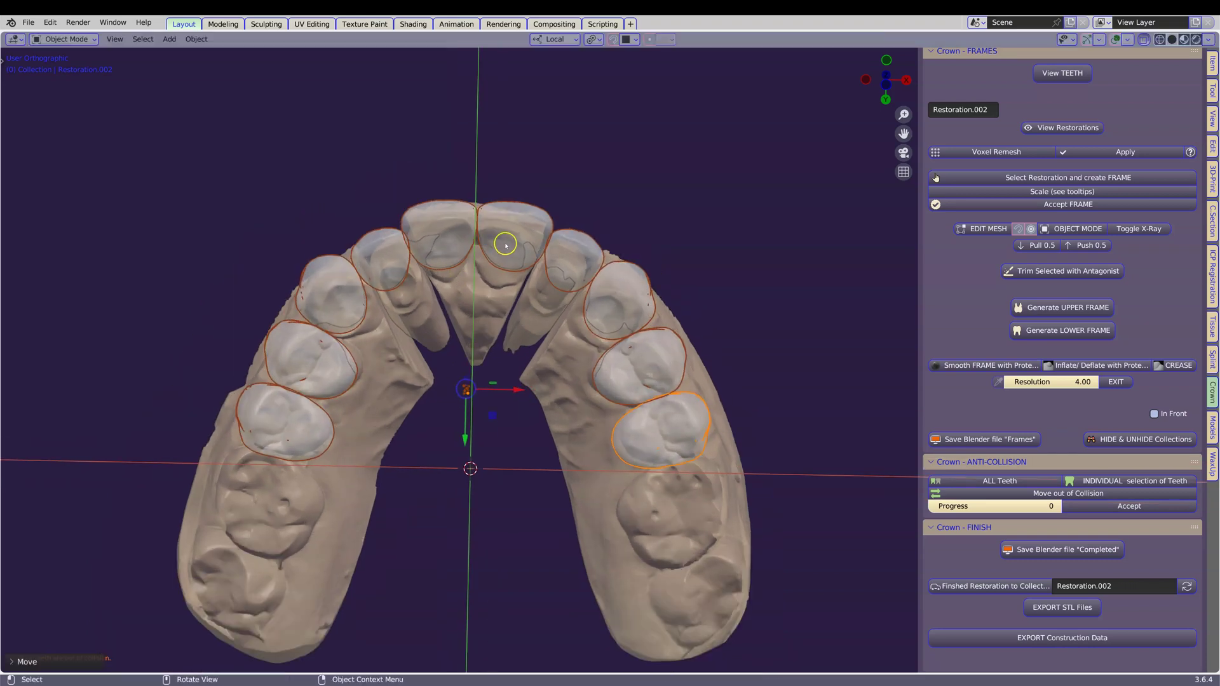
mouse_move(468, 240)
middle_down()
mouse_move(472, 210)
mouse_move(458, 244)
middle_up()
middle_drag(555, 227, 561, 236)
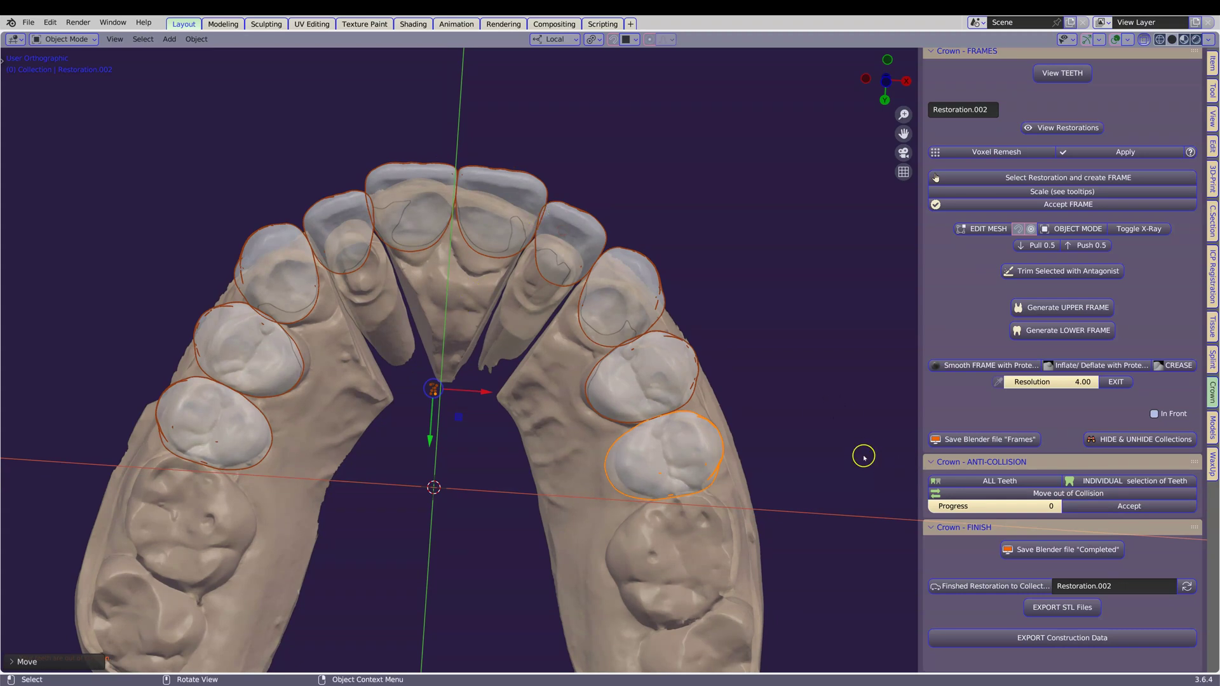
click(1004, 481)
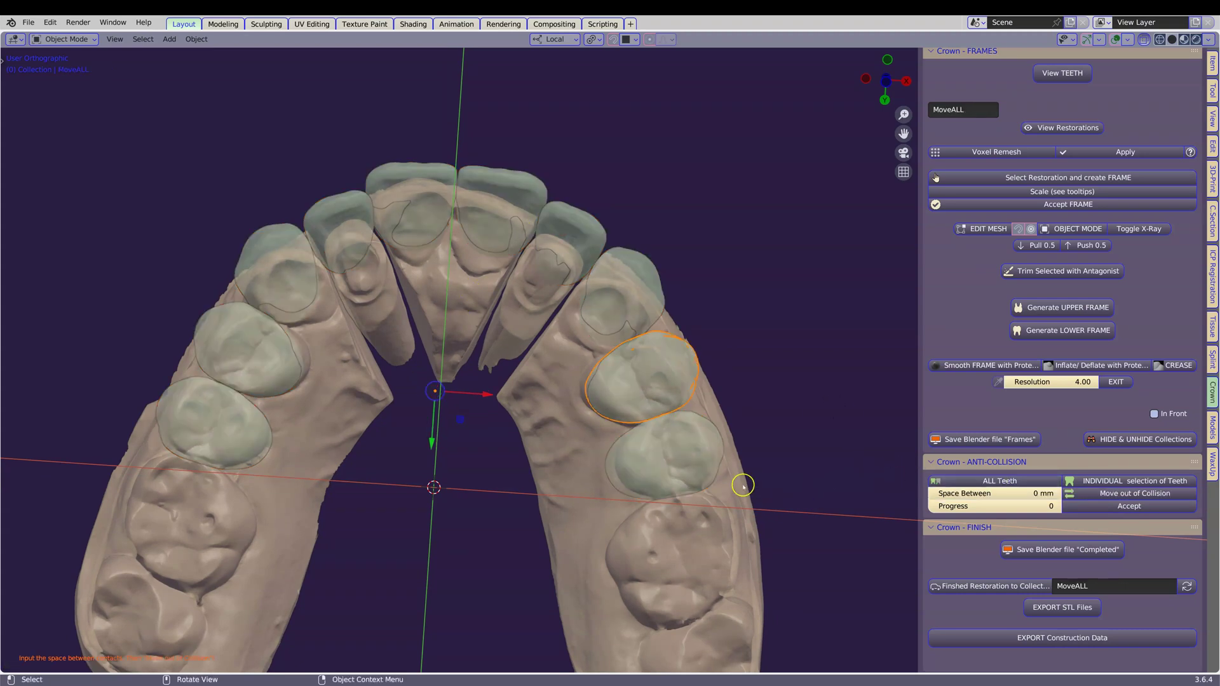
click(1098, 493)
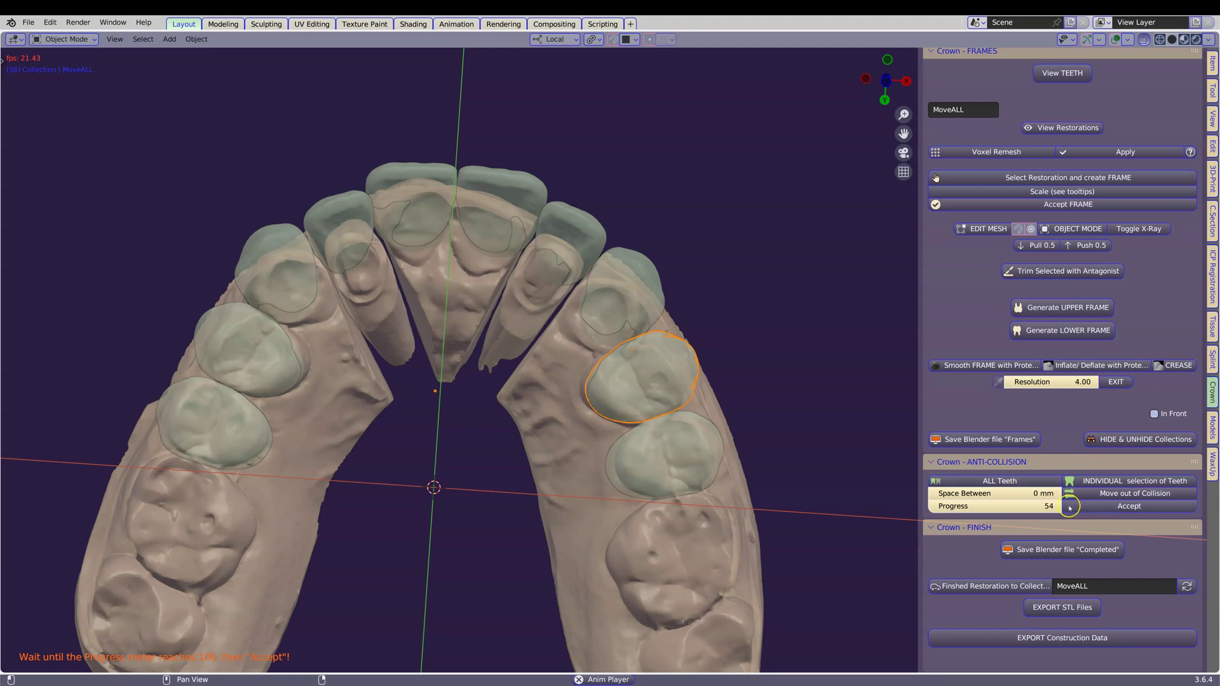
click(1152, 511)
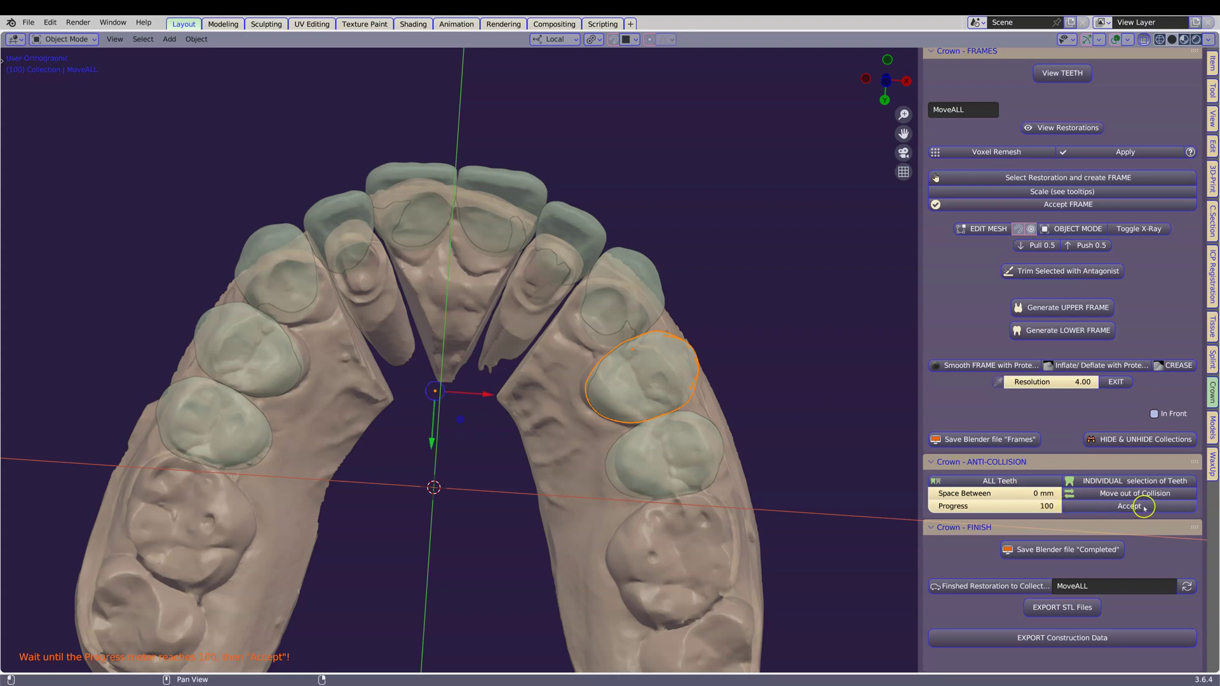
scroll(356, 213, down, 1)
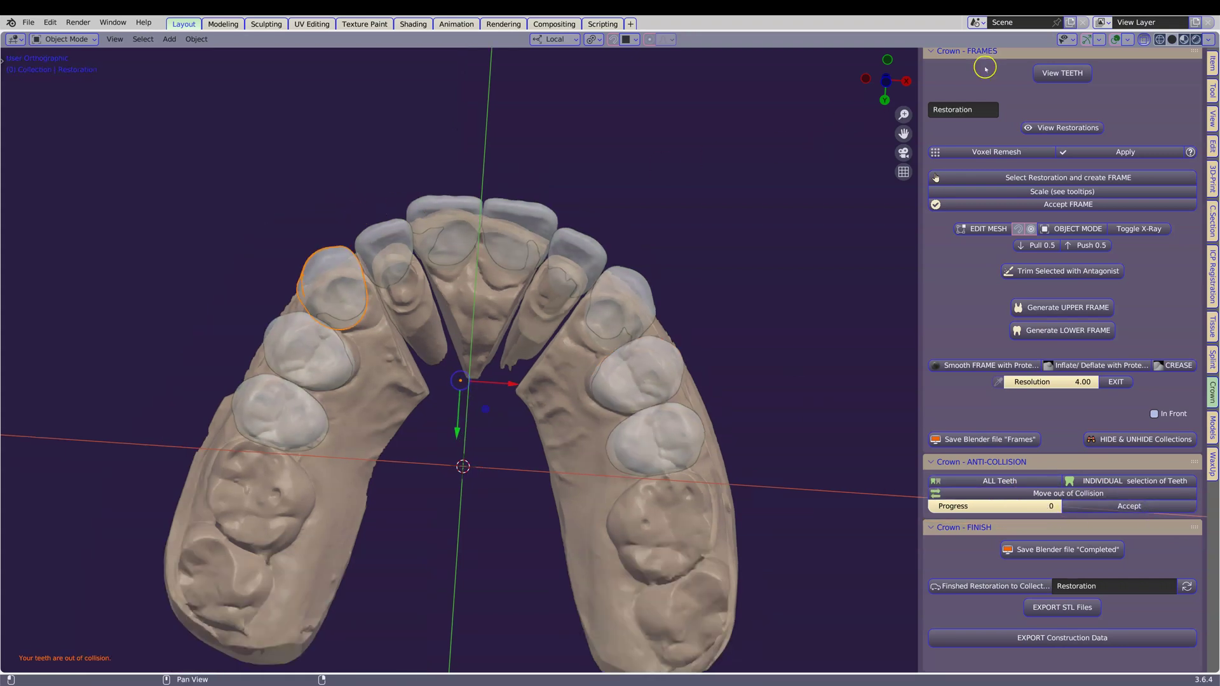
Step: Turn off X-ray display and nudge the patient's right lateral incisor restoration slightly sideways
click(1148, 40)
middle_drag(489, 244, 429, 319)
click(419, 296)
drag(429, 319, 427, 319)
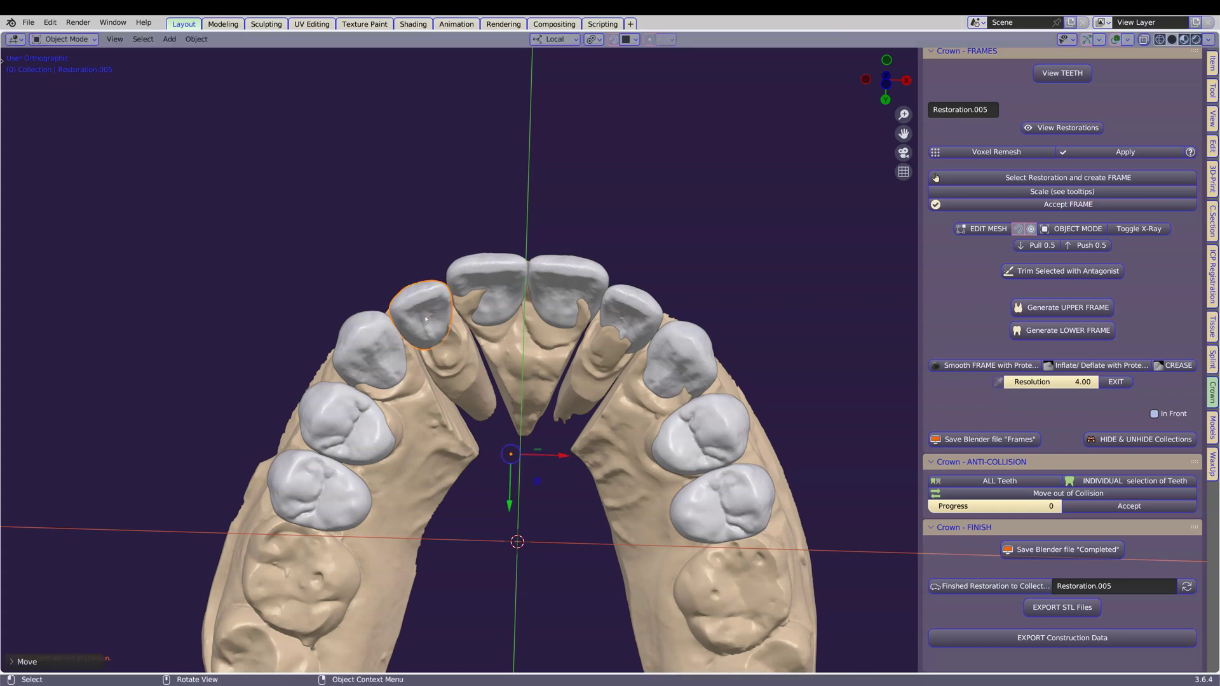
scroll(638, 371, up, 3)
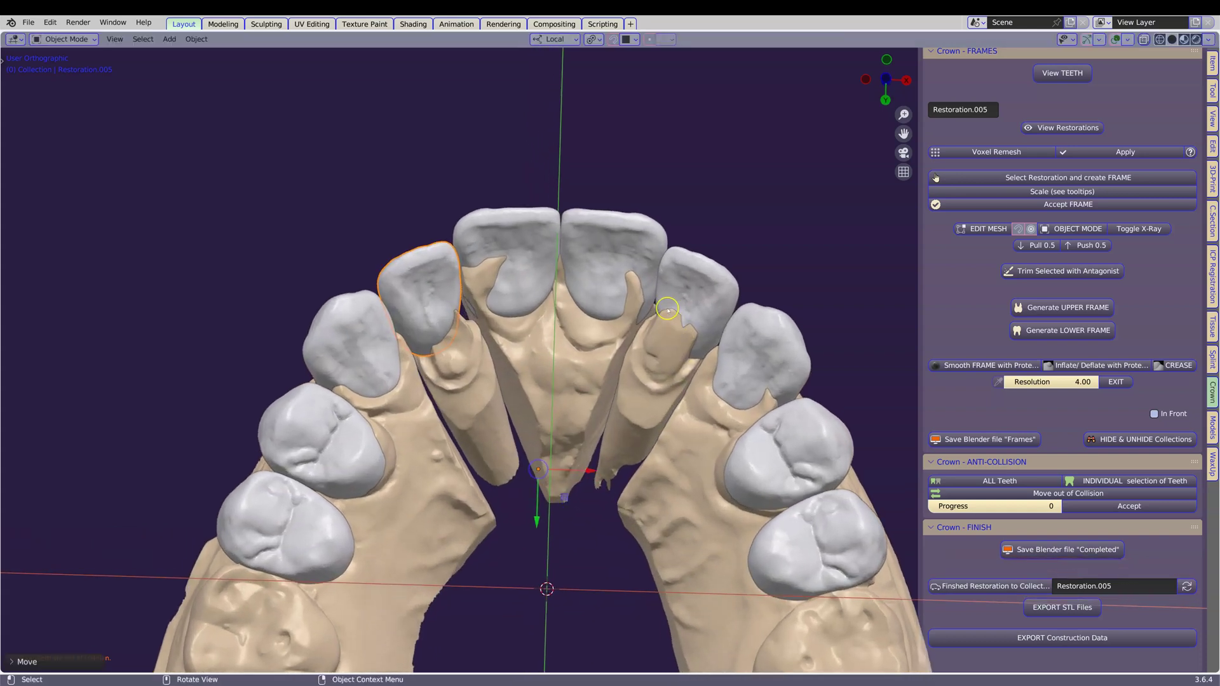
middle_drag(440, 349, 464, 410)
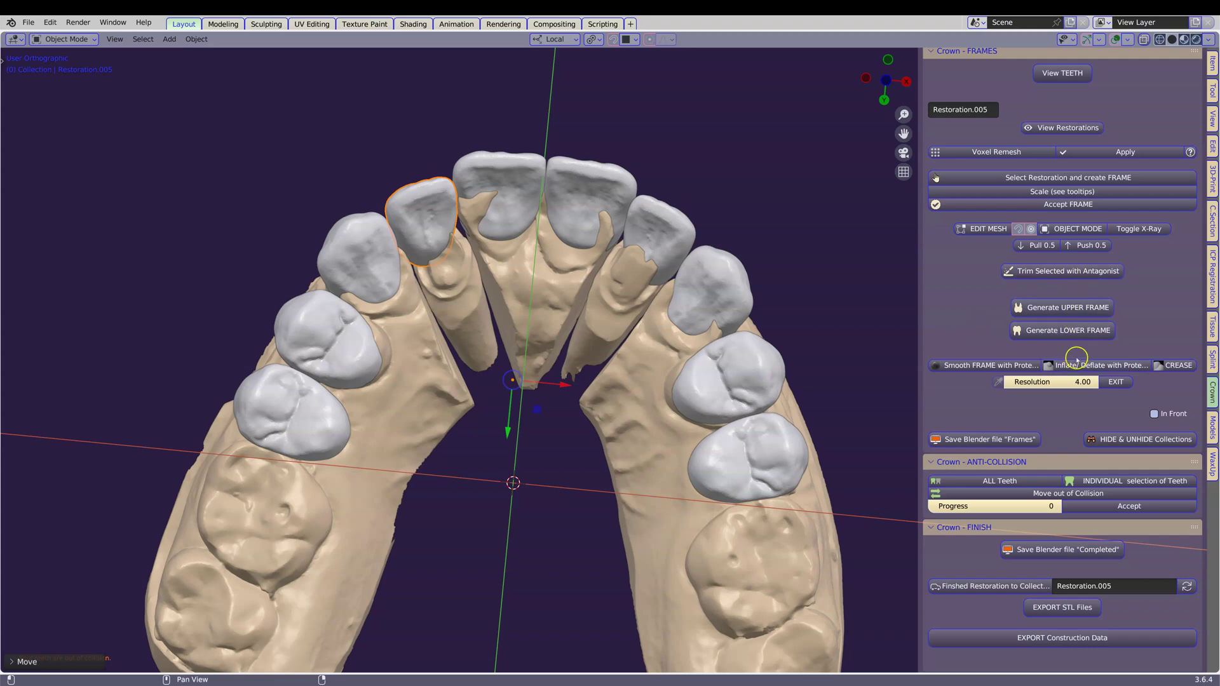
Step: Hide the teeth restorations and start surface drawing on the working model at the second premolar's mesial margin
scroll(1077, 358, down, 15)
scroll(1063, 254, up, 20)
click(1065, 249)
scroll(122, 403, up, 3)
middle_drag(122, 403, 675, 352)
scroll(710, 360, up, 5)
scroll(710, 306, down, 4)
scroll(621, 362, up, 6)
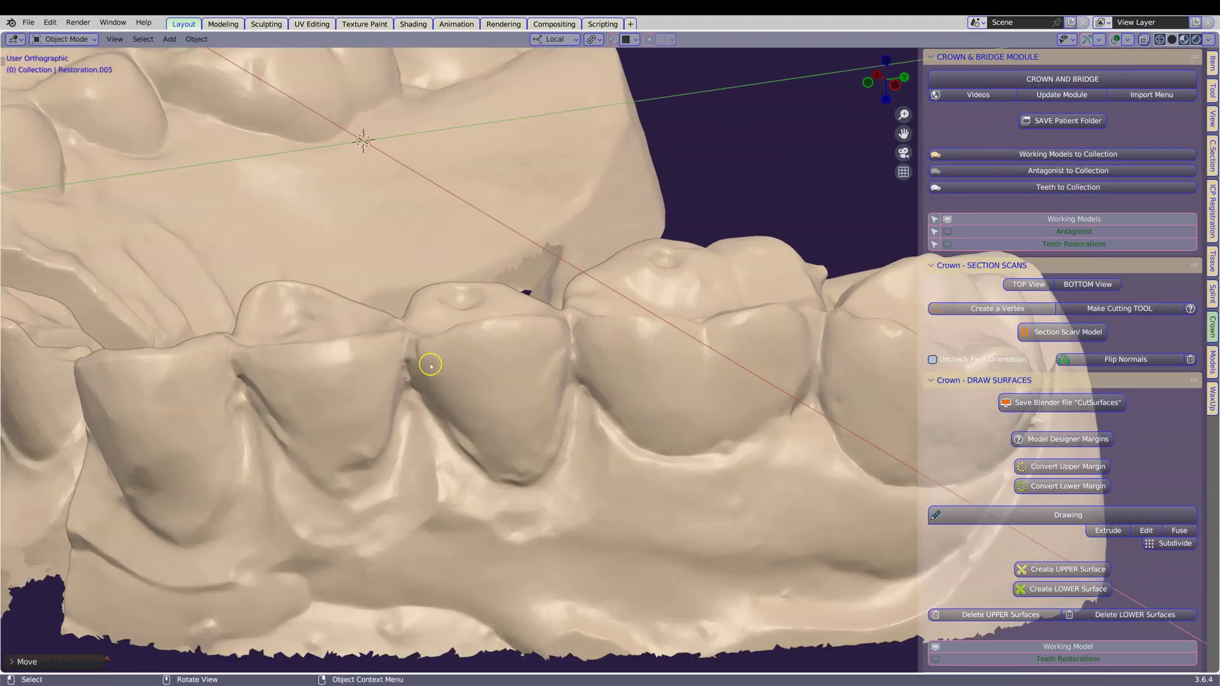
click(431, 365)
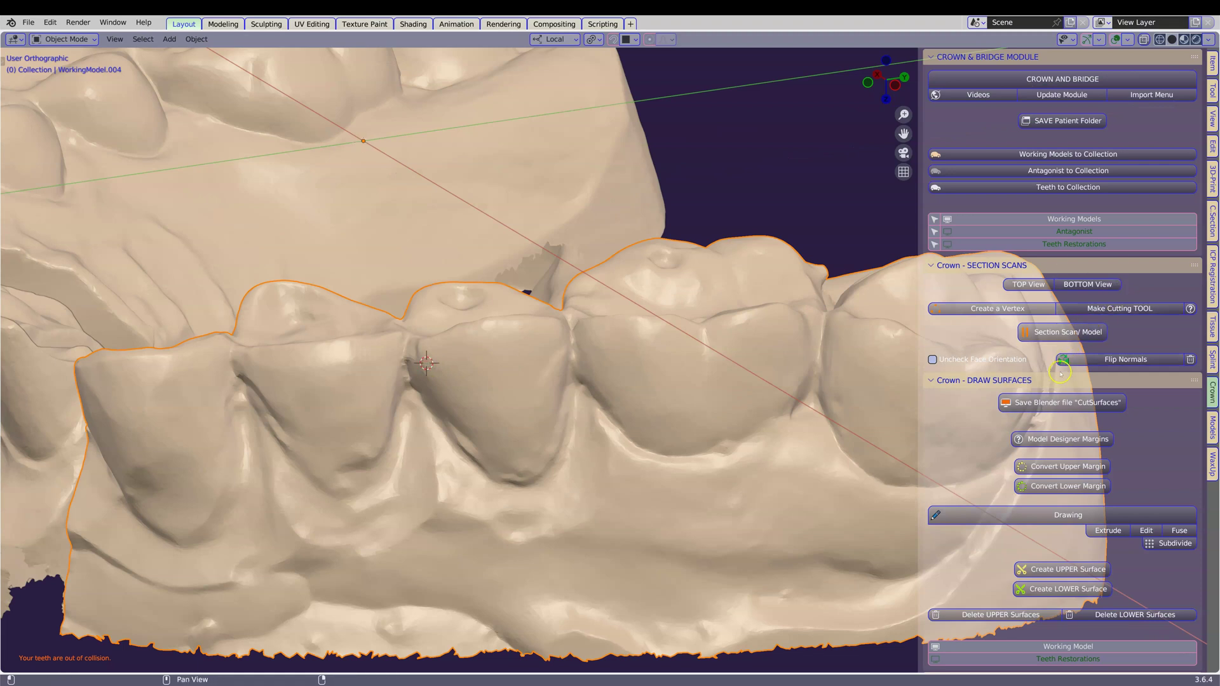
scroll(1060, 373, down, 4)
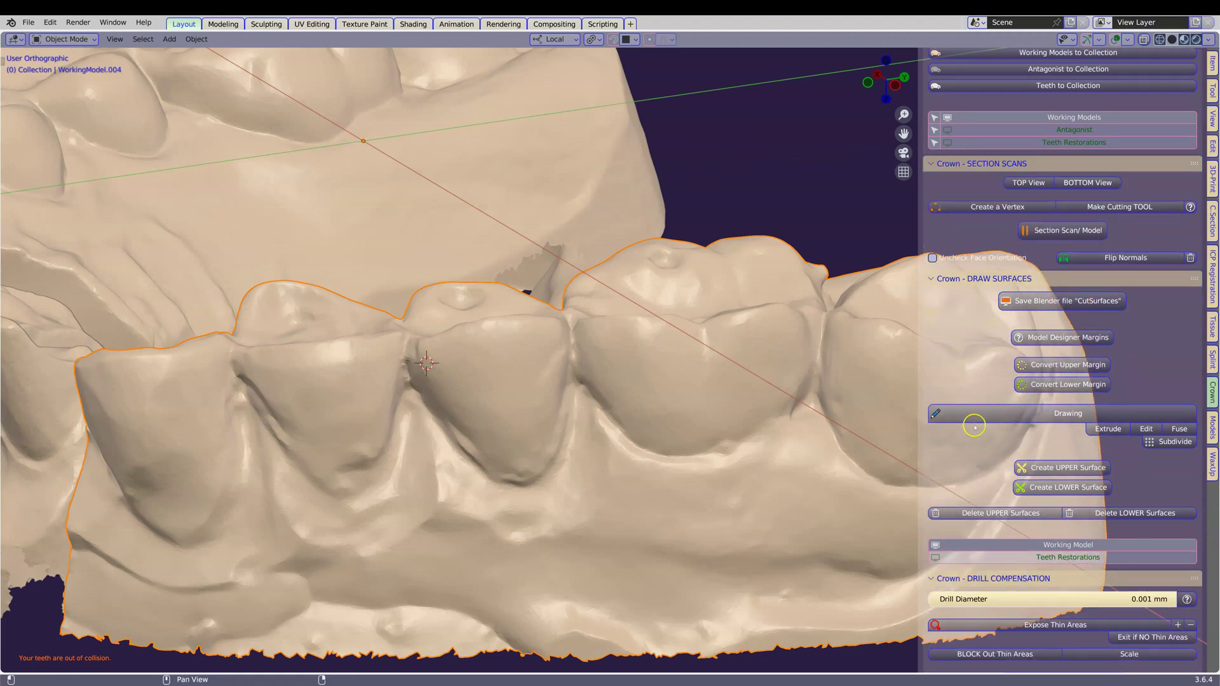
click(1029, 413)
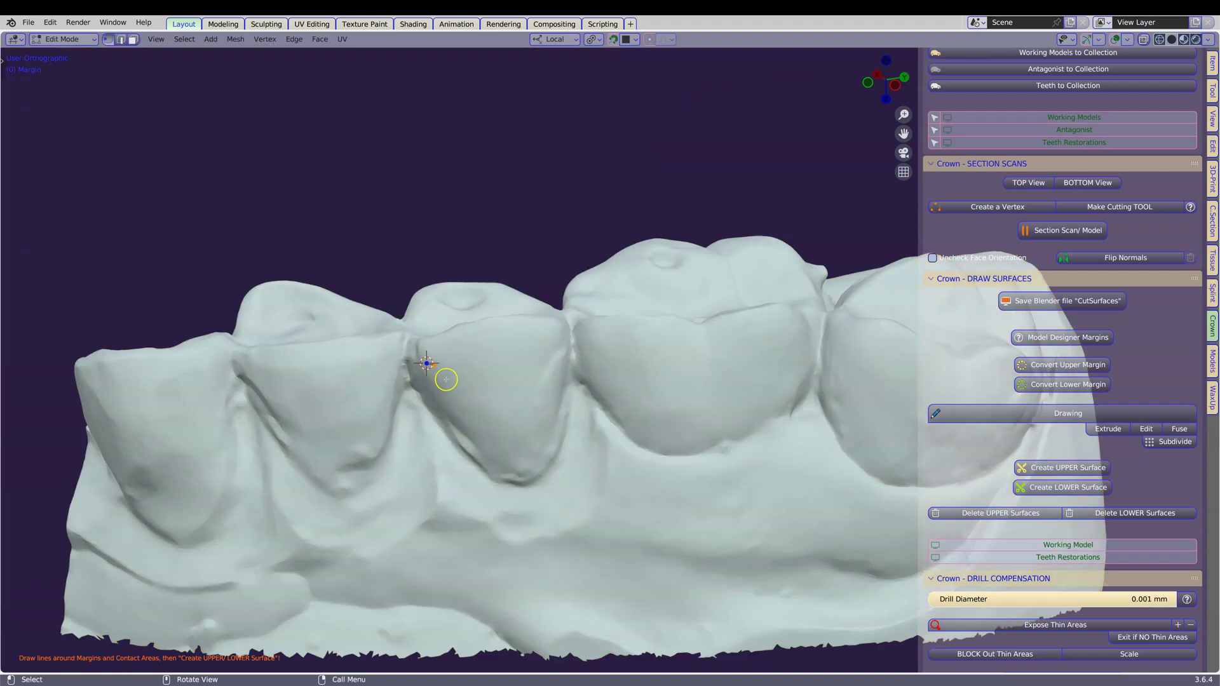
Step: Trace a closed margin line around the second premolar and create its upper surface
drag(435, 363, 457, 415)
click(432, 384)
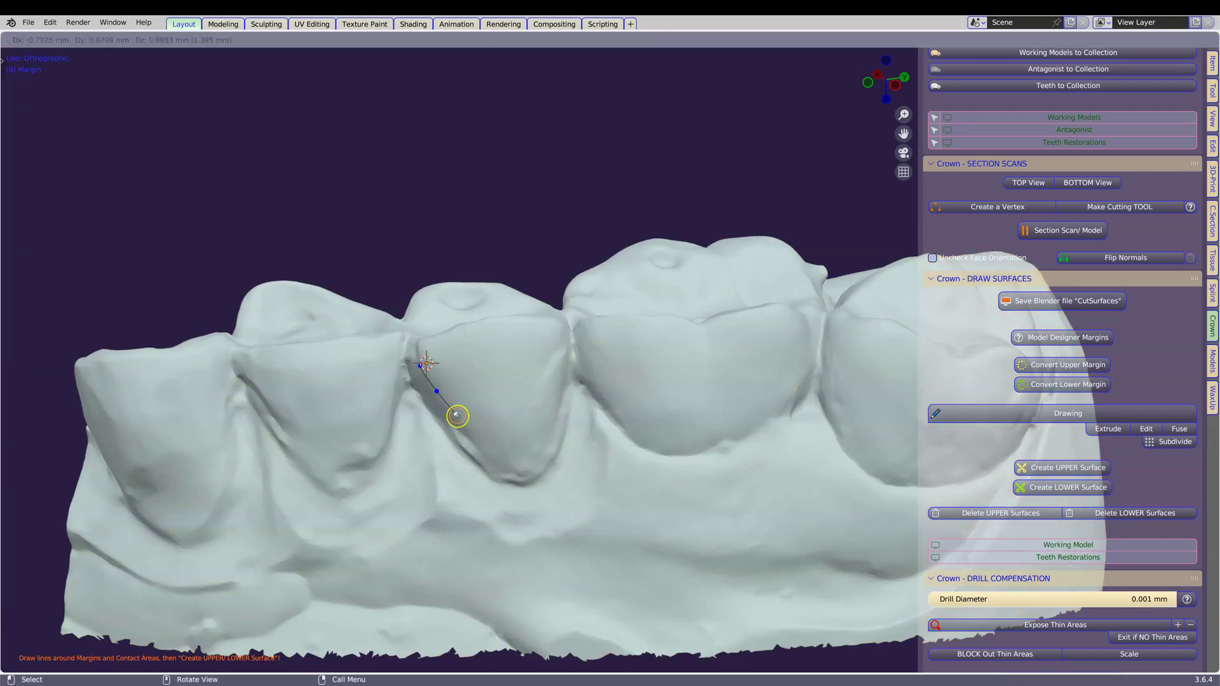
click(453, 426)
key(e)
click(464, 446)
key(e)
click(485, 465)
key(e)
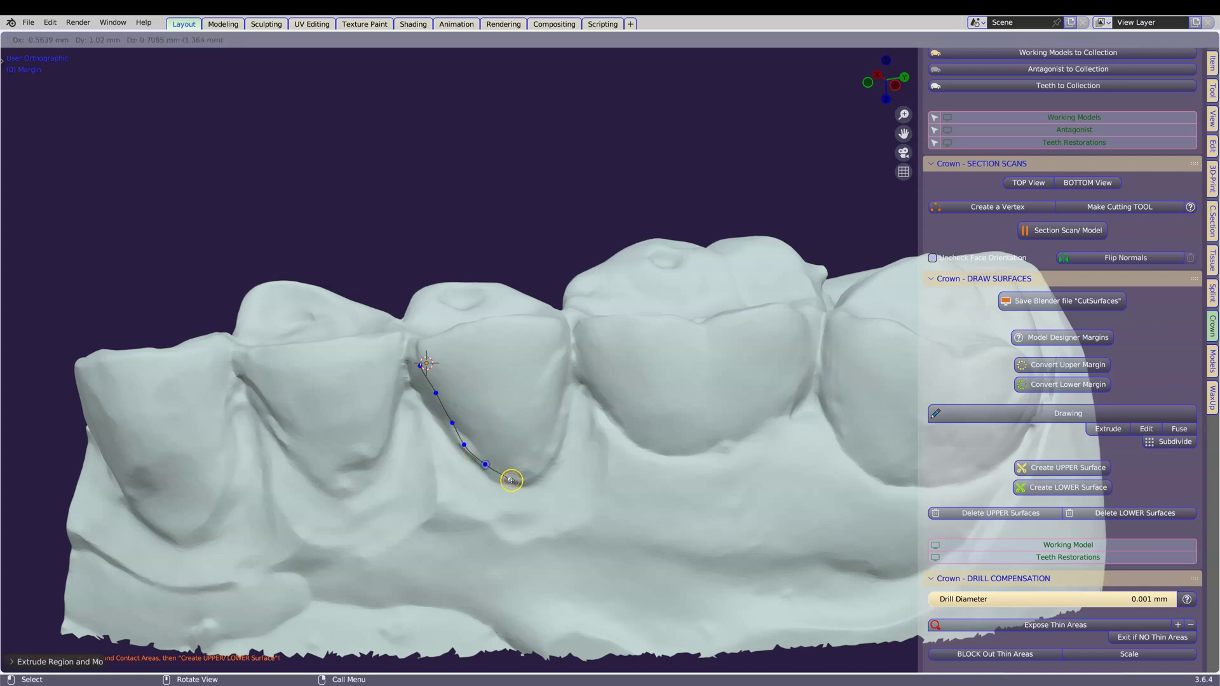
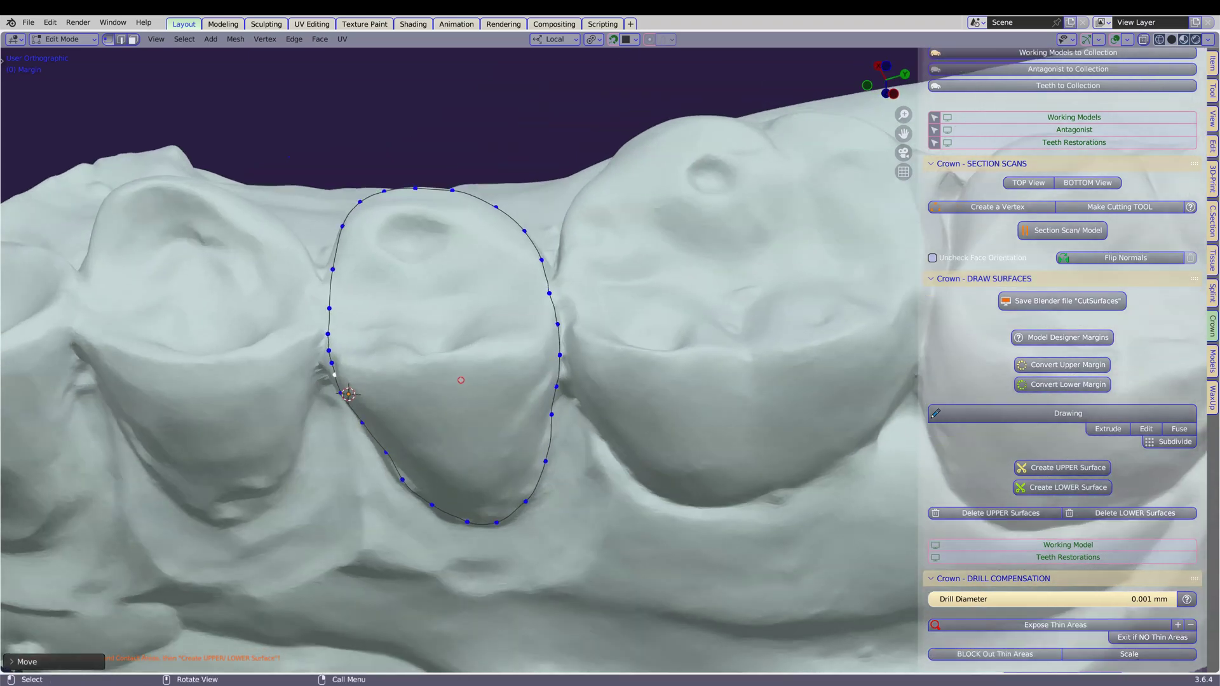
click(1071, 473)
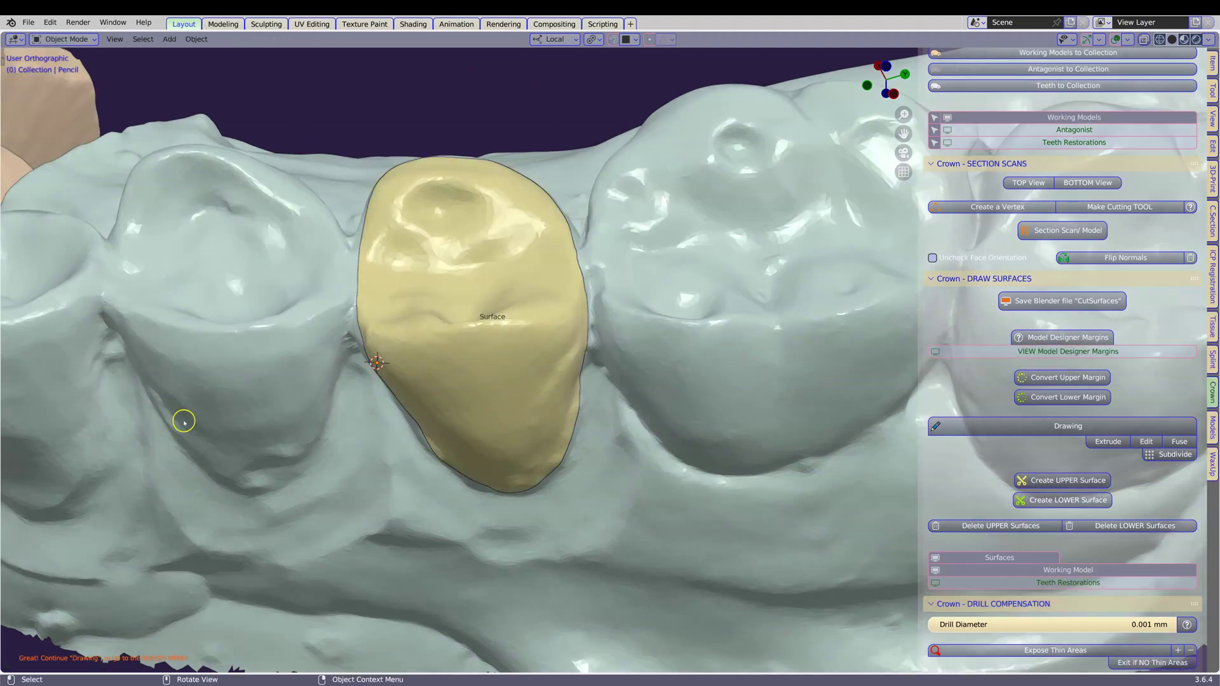
Step: Trace margin lines around the remaining nine prepared teeth and create an upper surface for each
scroll(212, 450, down, 6)
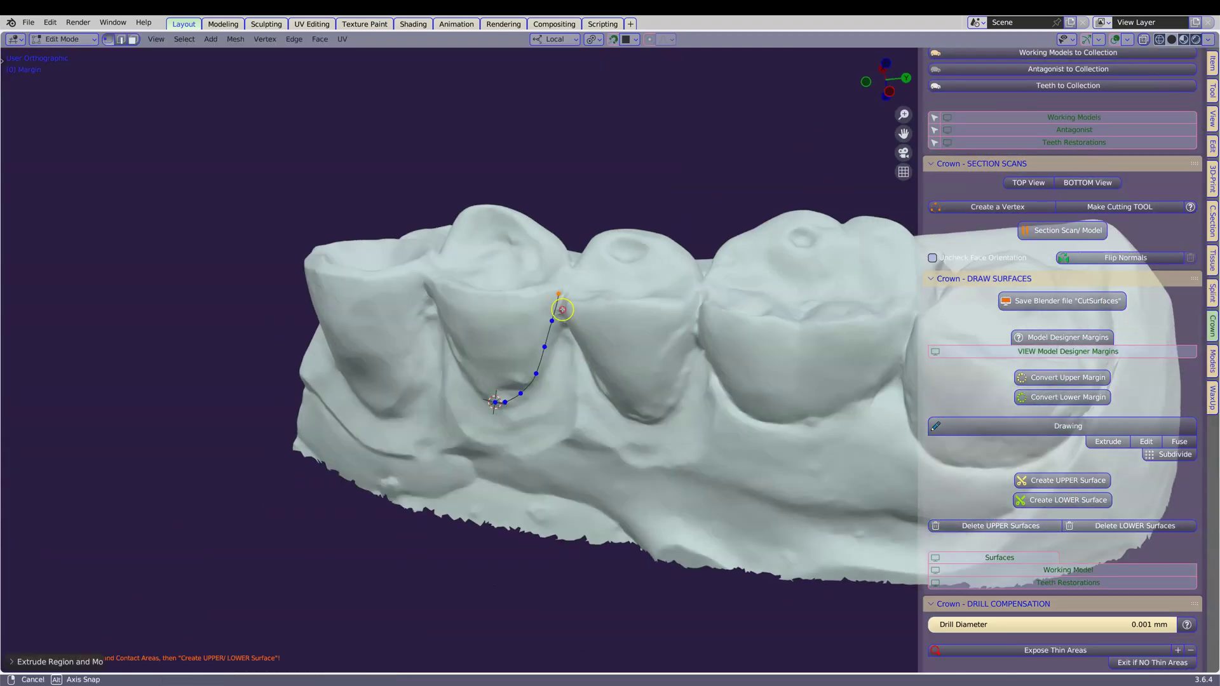
mouse_move(558, 308)
middle_down()
mouse_move(428, 327)
mouse_move(509, 322)
middle_up()
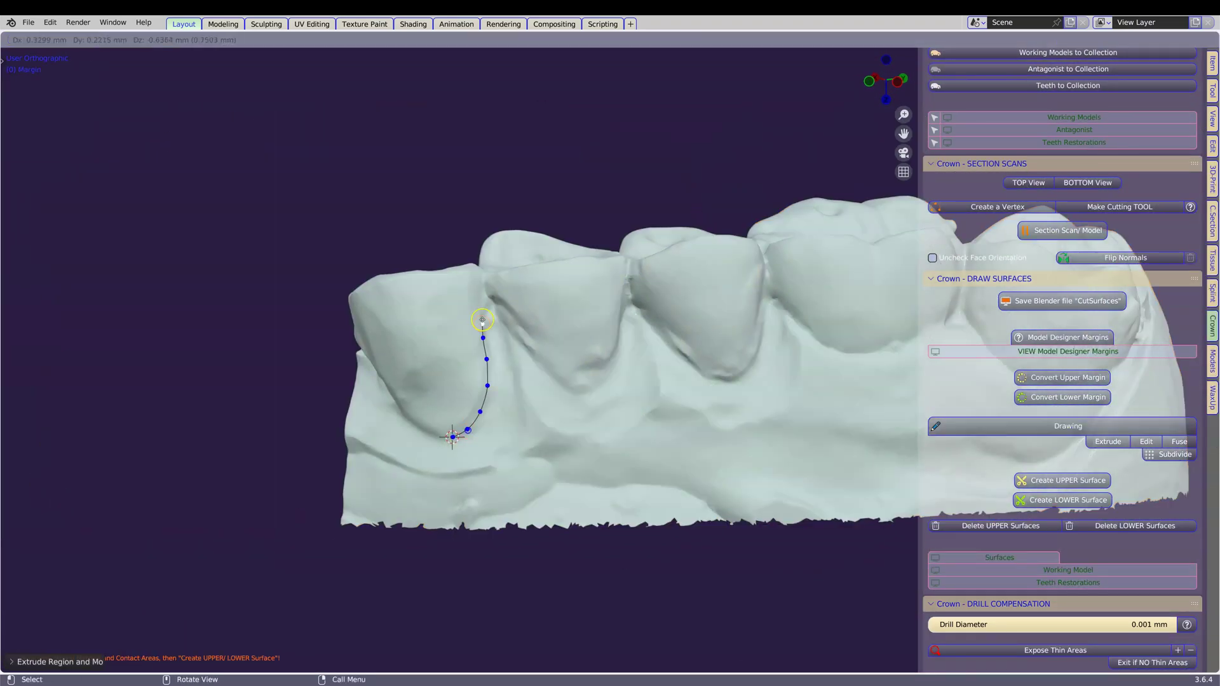
mouse_move(485, 318)
middle_down()
mouse_move(409, 272)
mouse_move(506, 308)
middle_up()
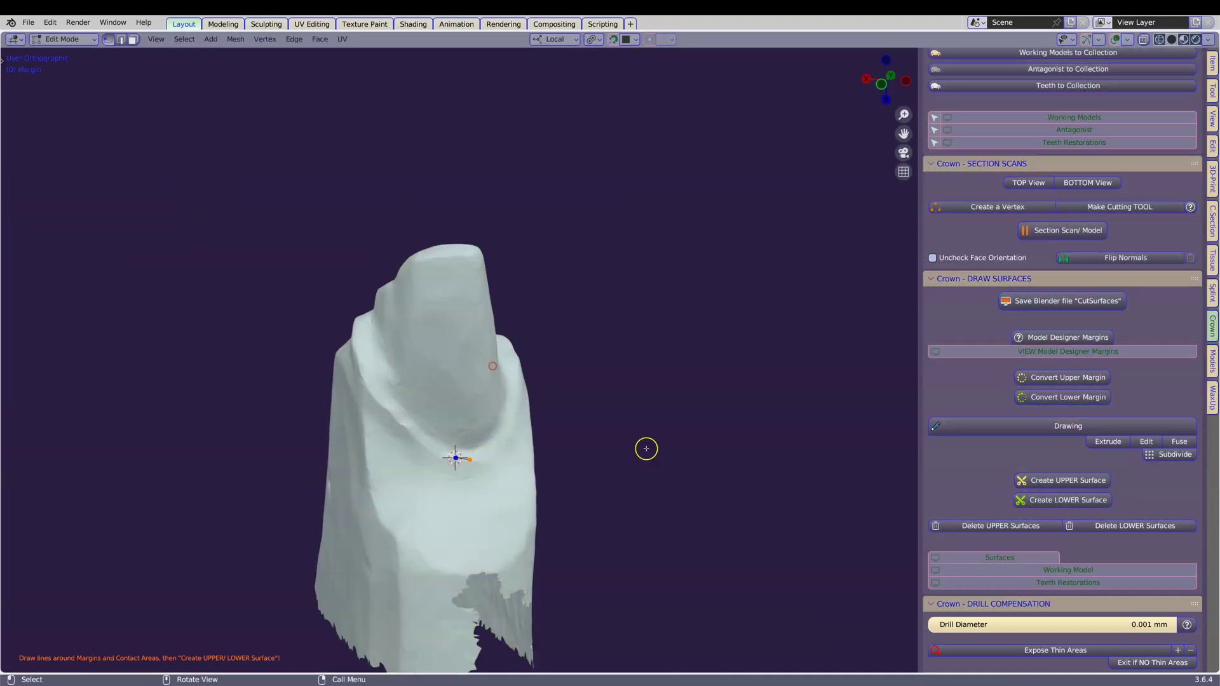
middle_drag(646, 447, 847, 457)
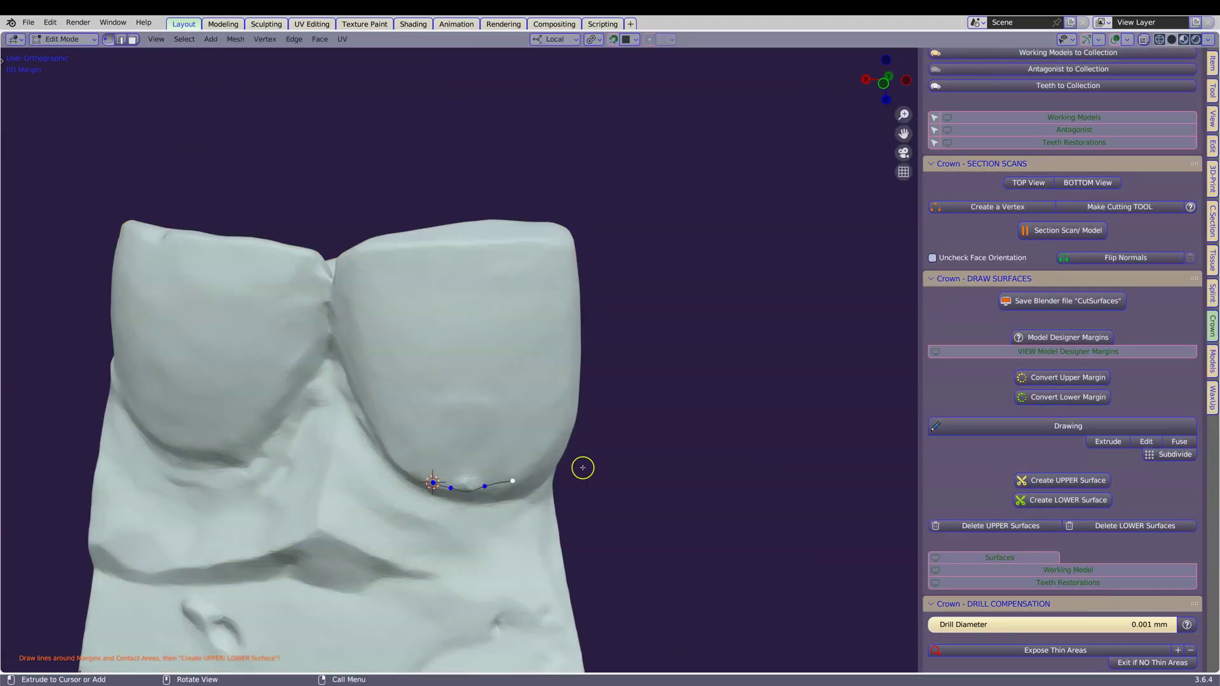
middle_drag(583, 468, 526, 294)
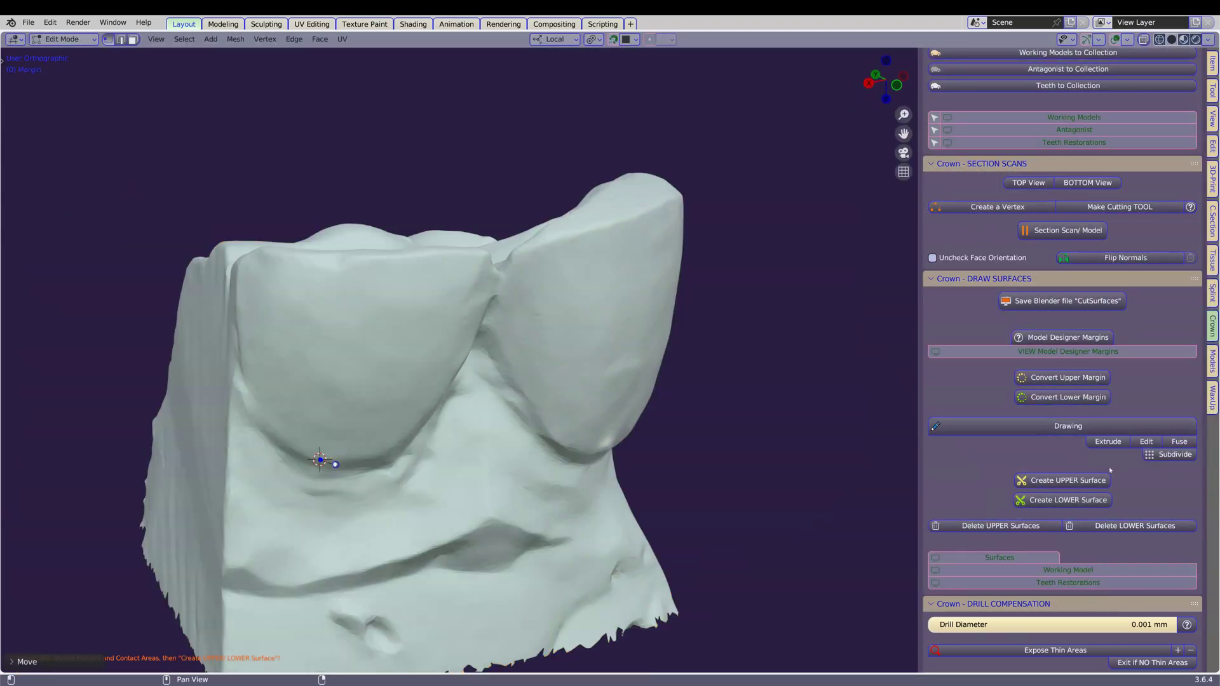
middle_drag(327, 464, 523, 358)
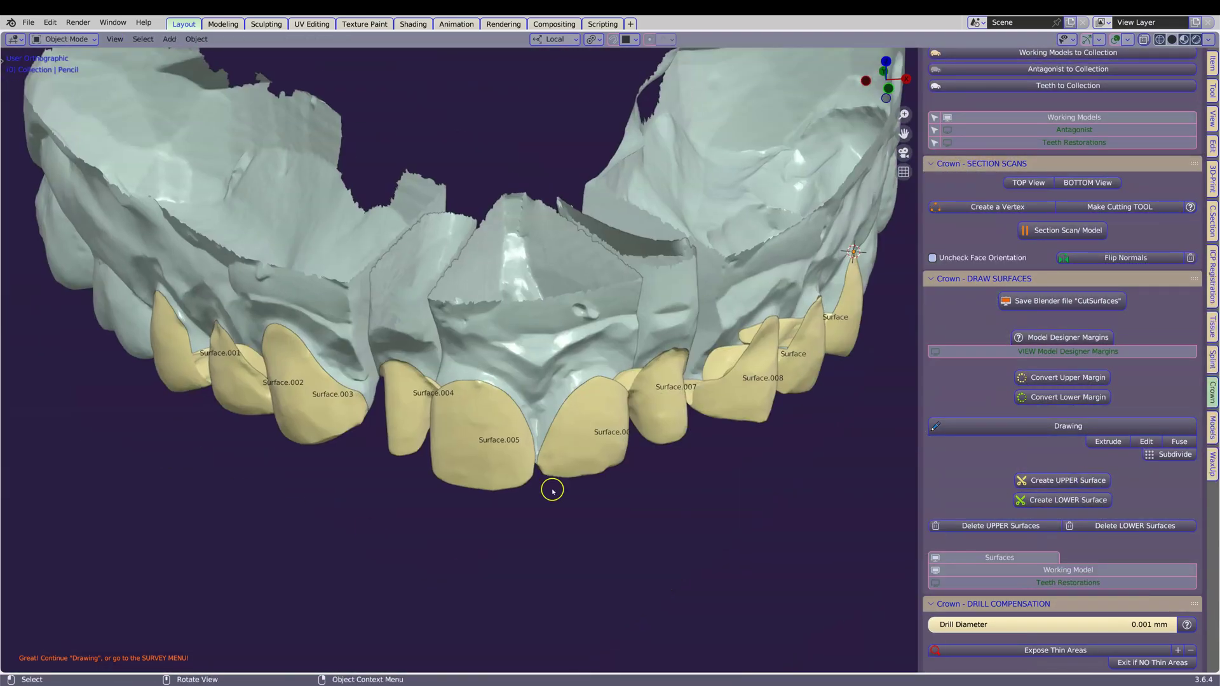
Step: Survey the patient's right premolar and canine surfaces together, rotate them to a shared path of placement, and block out their upper undercuts
middle_drag(552, 490, 537, 379)
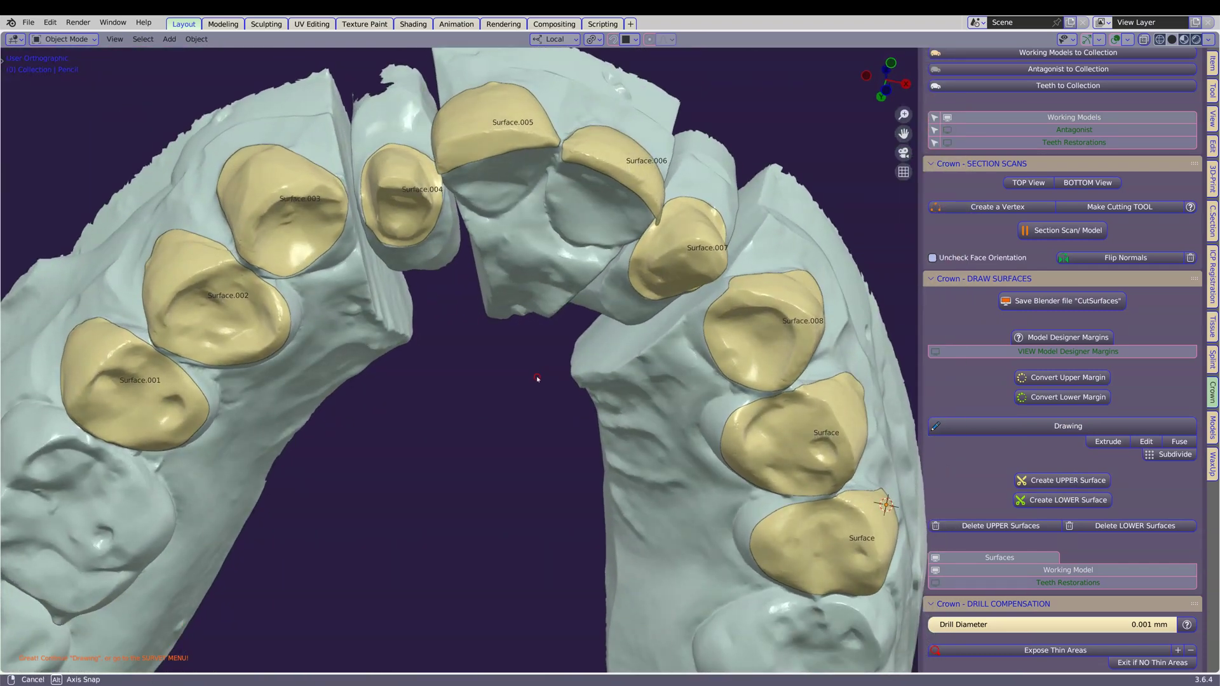
middle_drag(106, 413, 172, 322)
click(171, 323)
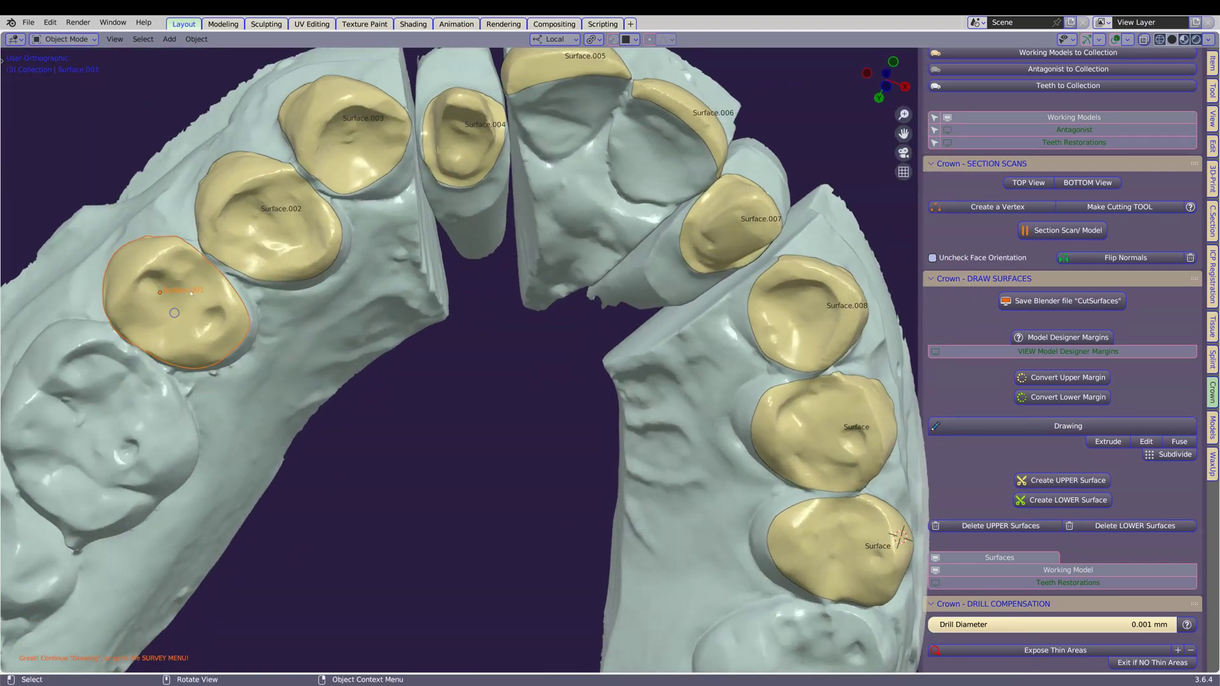
shift+click(256, 227)
shift+click(341, 116)
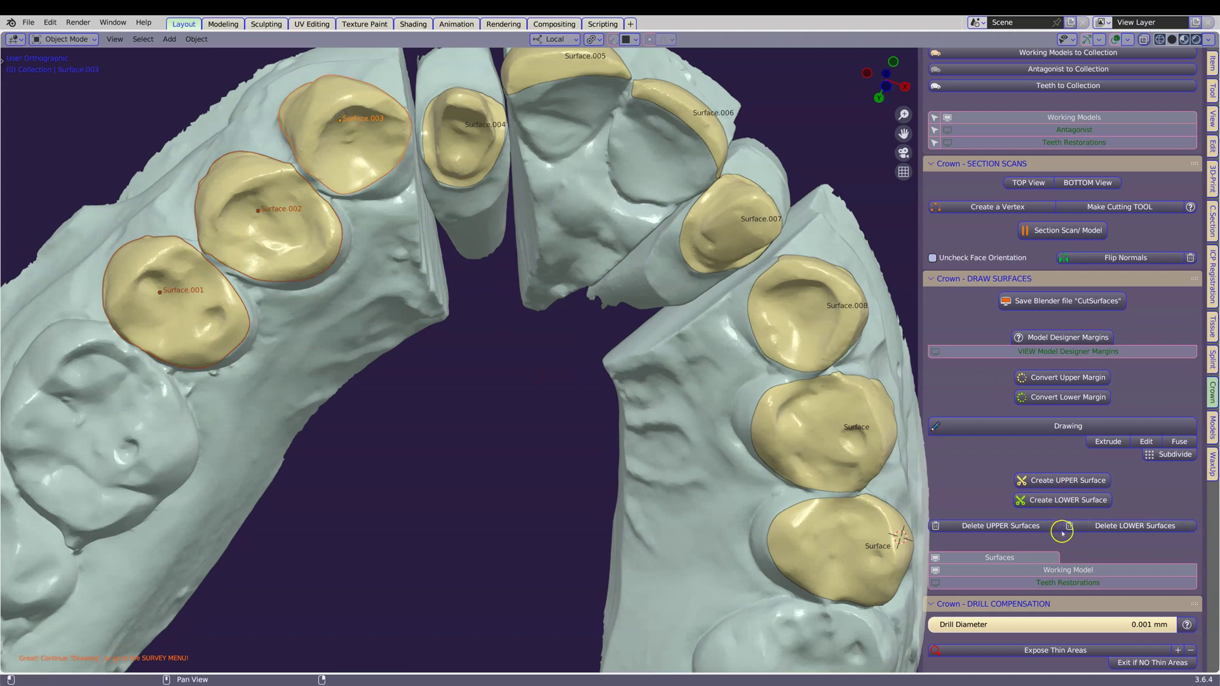
scroll(1064, 518, down, 8)
scroll(999, 590, down, 4)
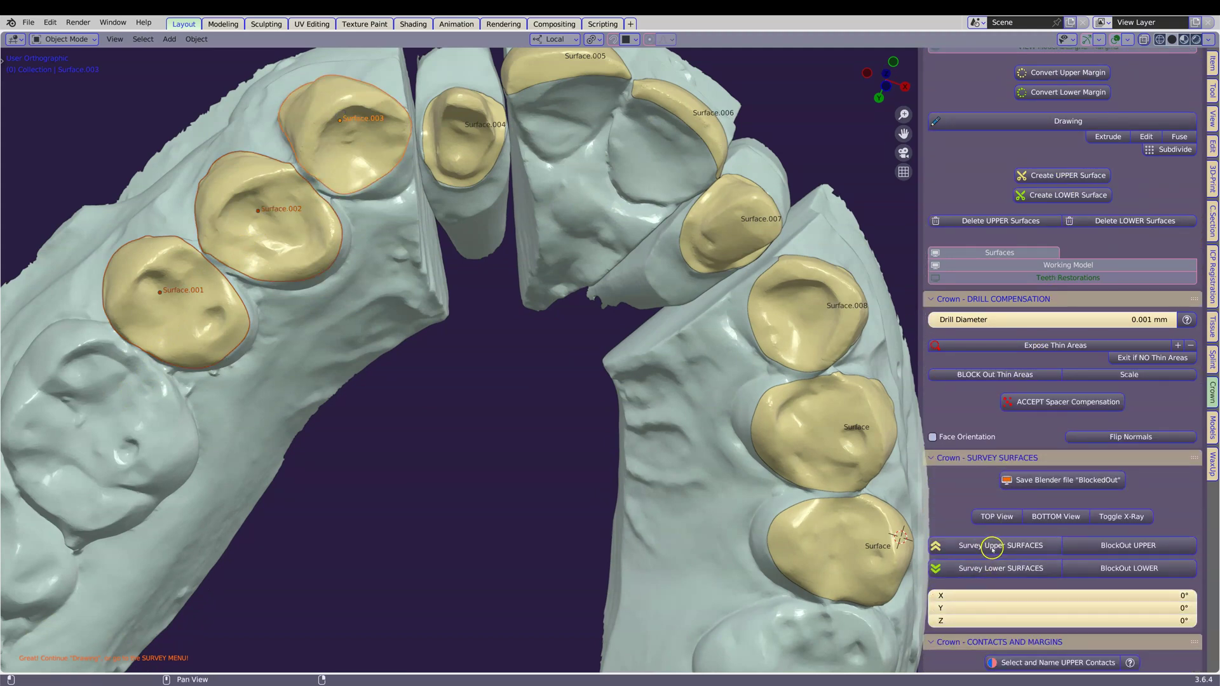
click(991, 548)
mouse_move(289, 421)
mouse_down()
mouse_move(273, 410)
mouse_move(284, 421)
mouse_up()
shift+middle_drag(396, 457, 647, 397)
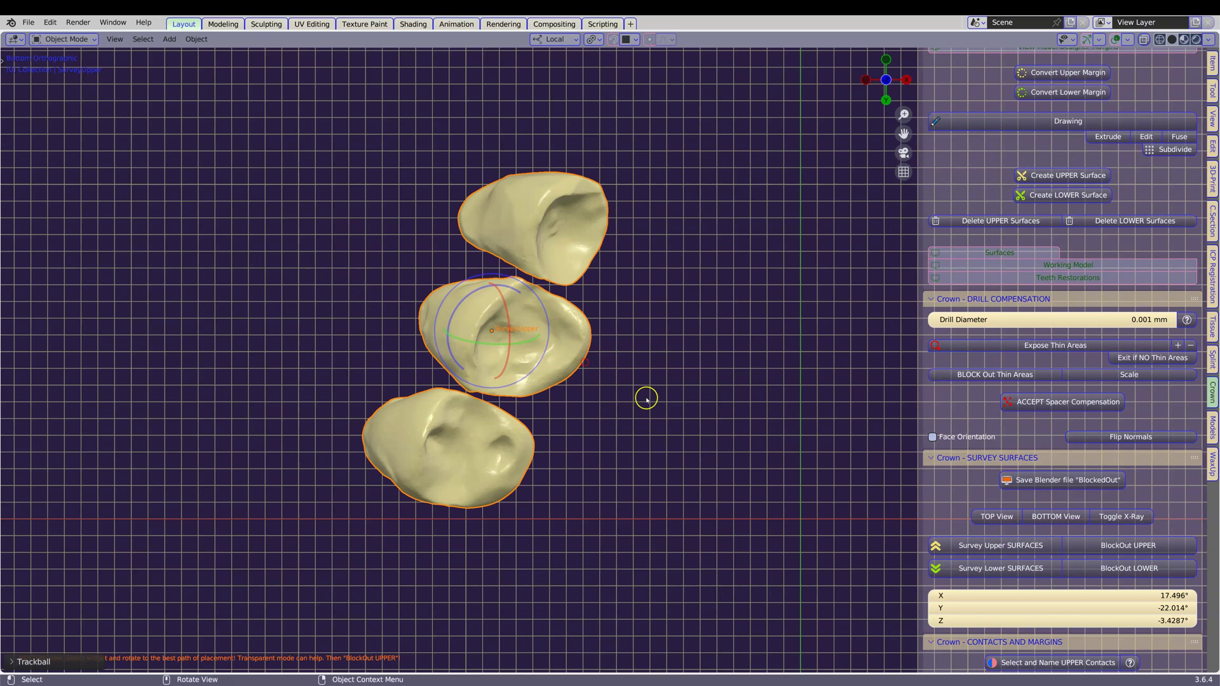
click(1127, 544)
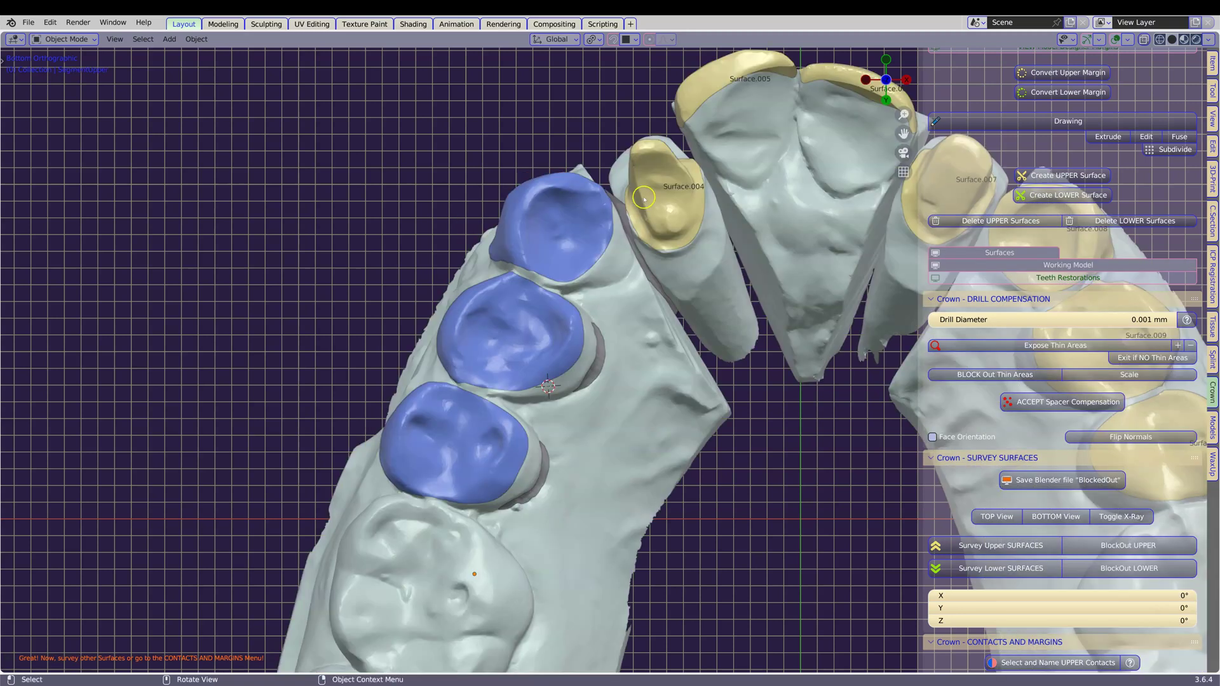
Step: Survey the patient's right lateral incisor surface, rotate it to its path of placement, and block it out as an upper
click(643, 198)
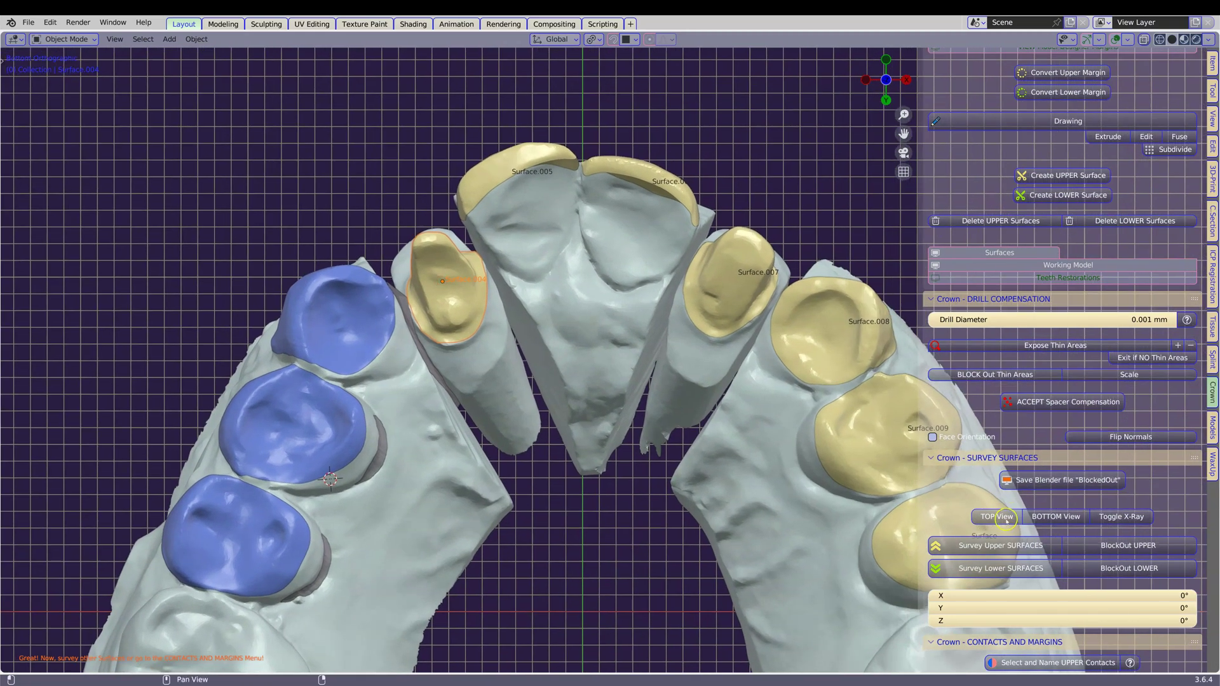
click(991, 544)
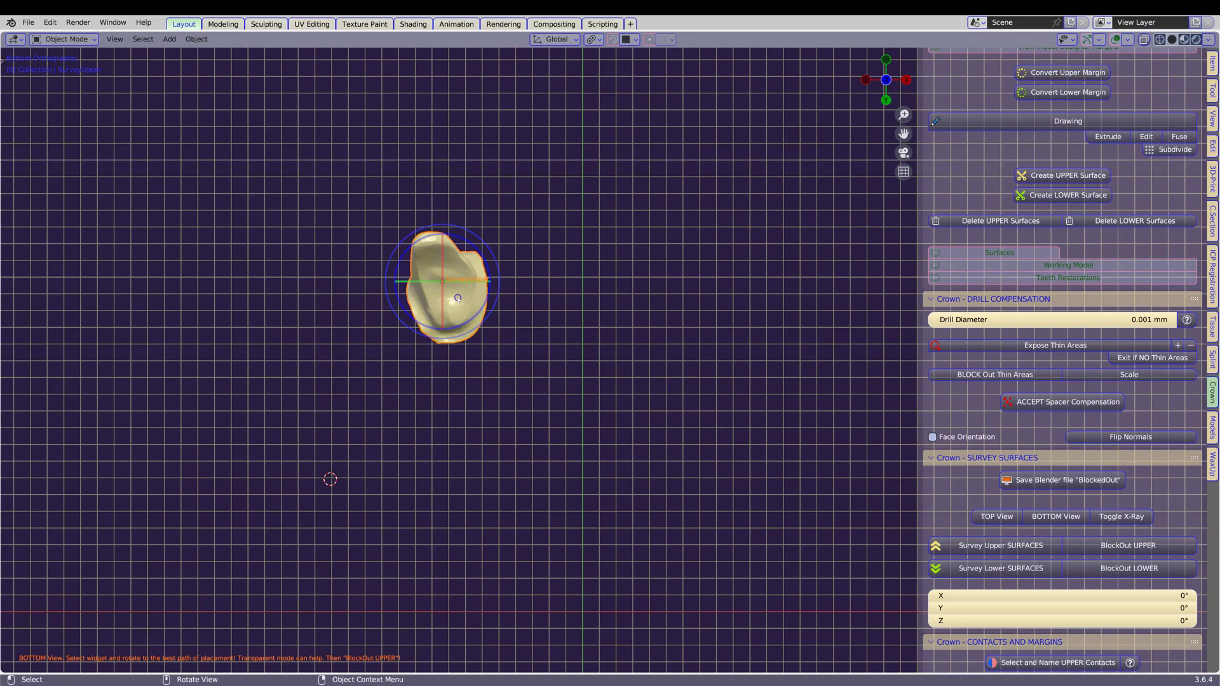
drag(465, 306, 466, 314)
scroll(567, 391, up, 2)
shift+middle_drag(551, 404, 638, 532)
click(1121, 545)
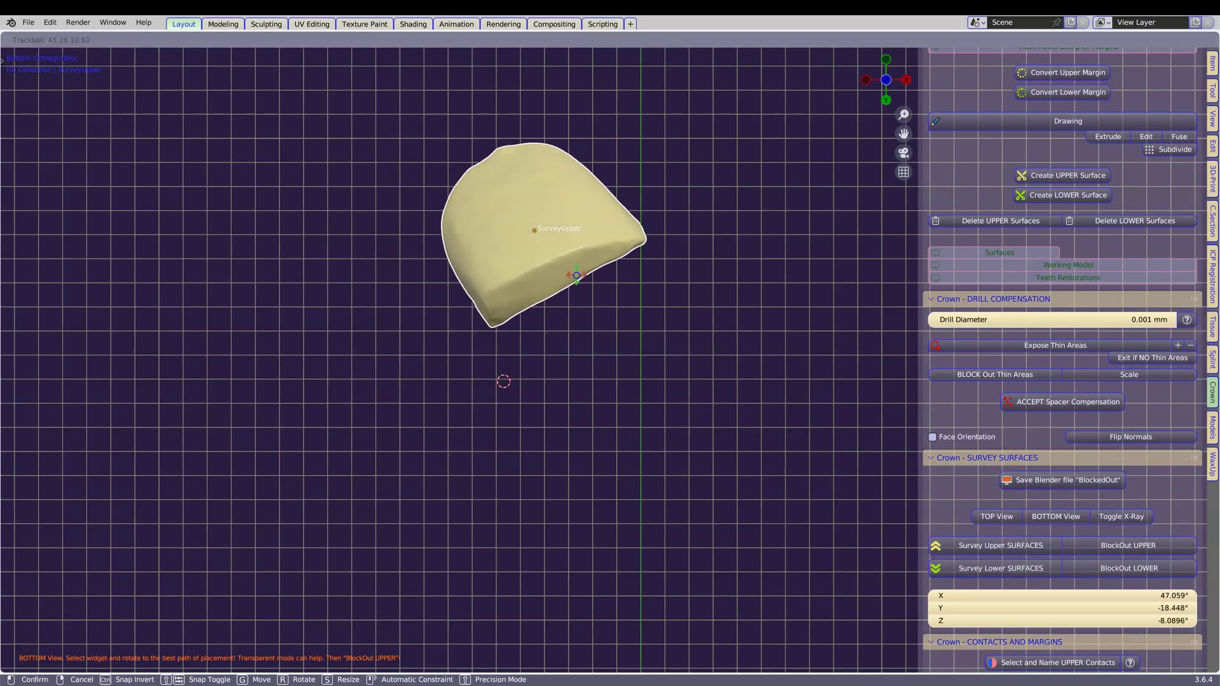
Step: Survey the six remaining upper surfaces, from the right central incisor to the left second premolar, rotating them to their placement paths and blocking out each
click(1068, 545)
shift+middle_drag(769, 293, 624, 379)
click(626, 327)
click(1010, 545)
drag(617, 328, 608, 378)
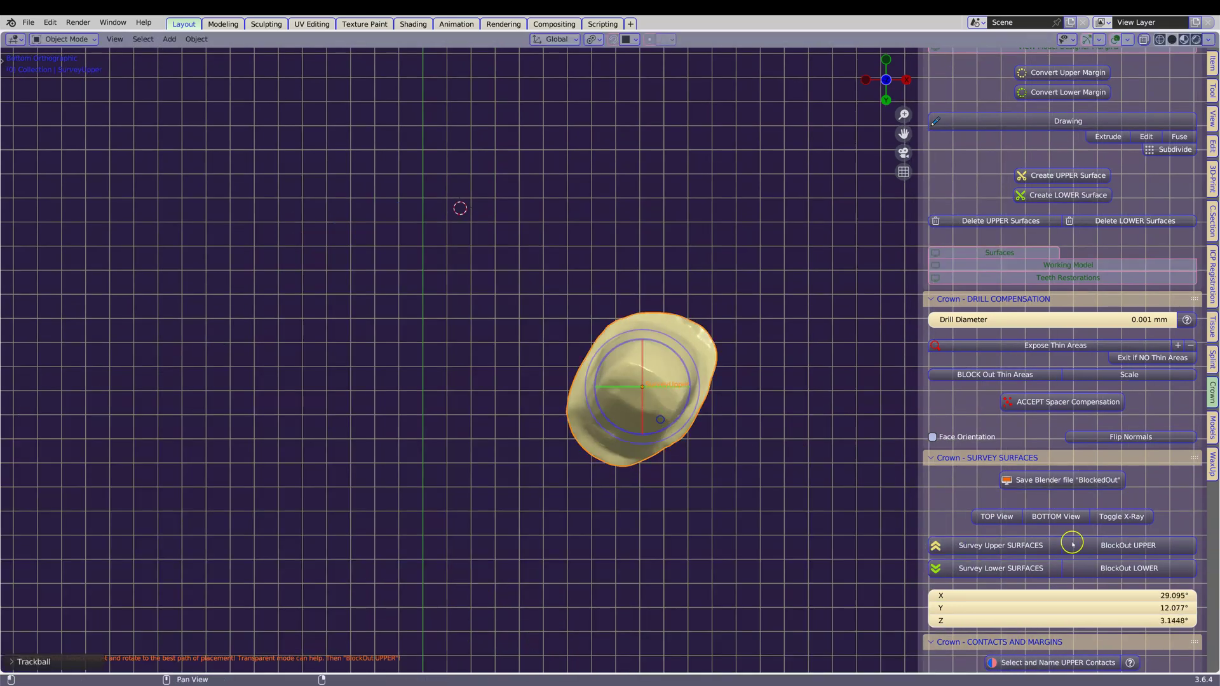
click(781, 501)
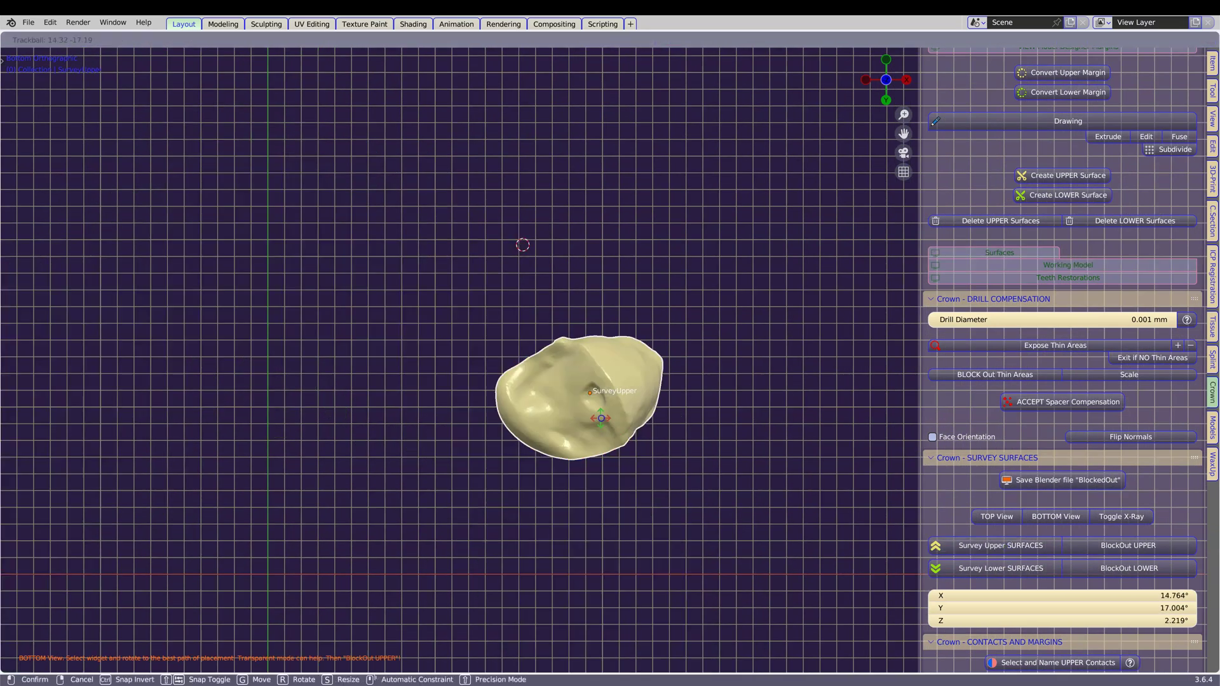
drag(601, 418, 602, 419)
click(1106, 549)
click(699, 505)
click(956, 549)
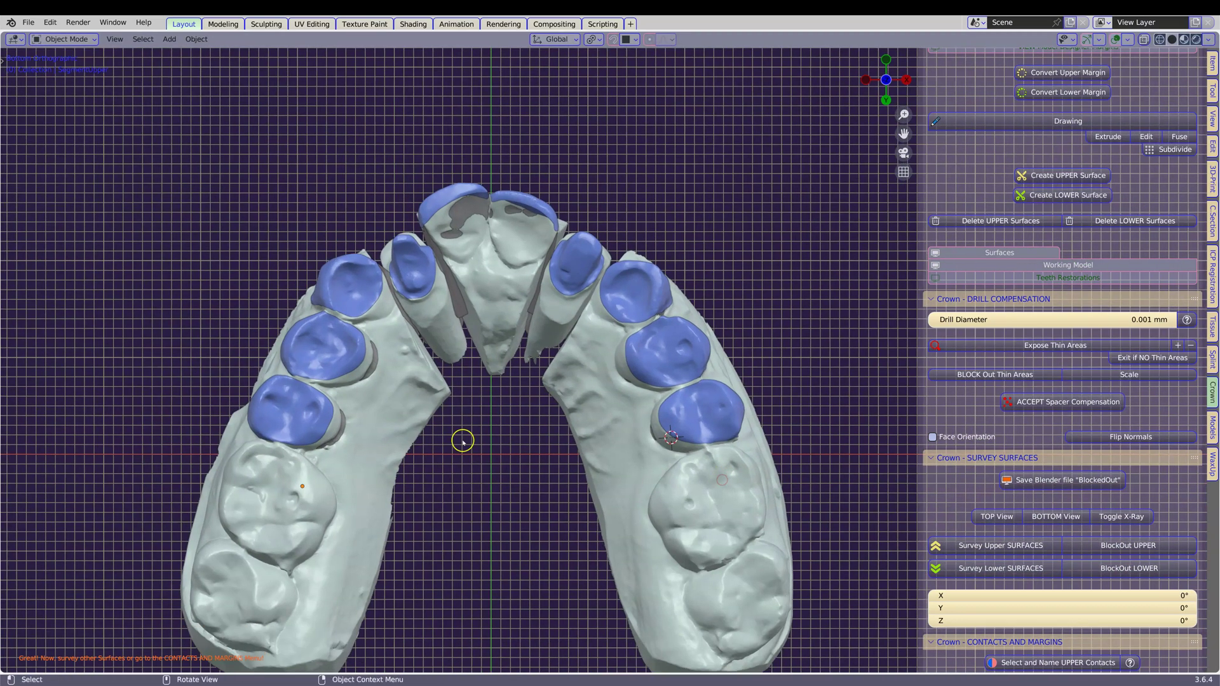
click(300, 410)
shift+click(323, 335)
shift+click(337, 283)
shift+click(403, 256)
shift+click(438, 202)
scroll(458, 189, up, 3)
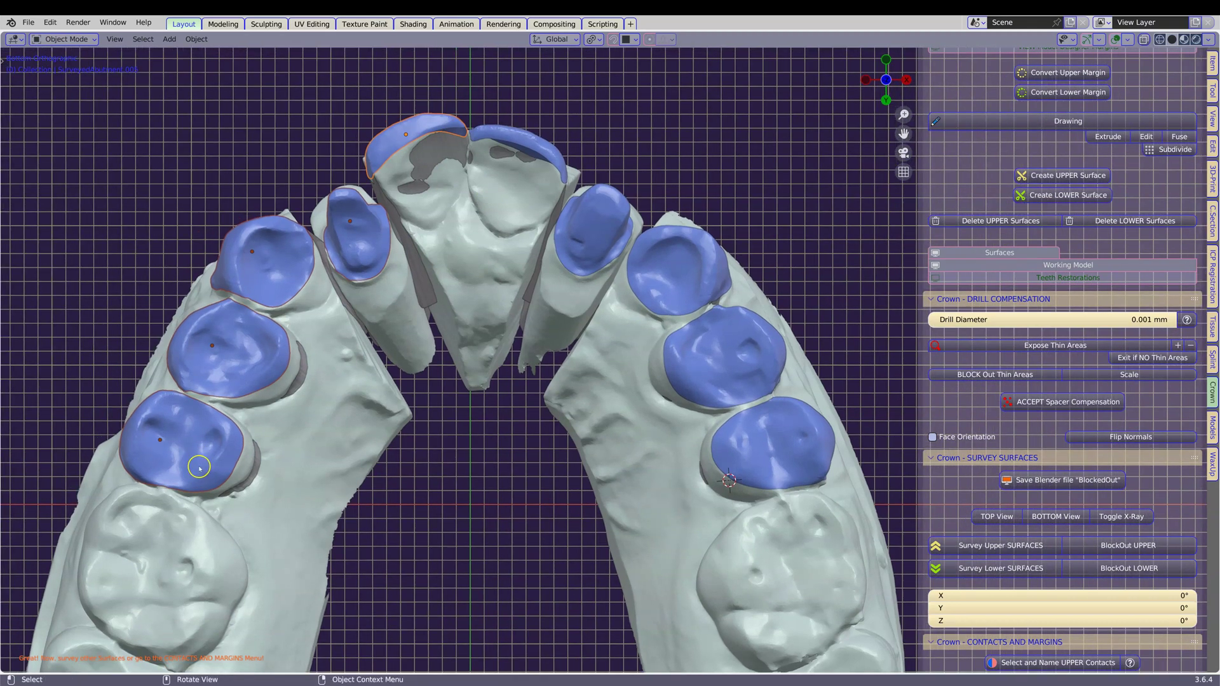
Step: Add a 0.2 support margin to the two lateral incisor surfaces
click(366, 199)
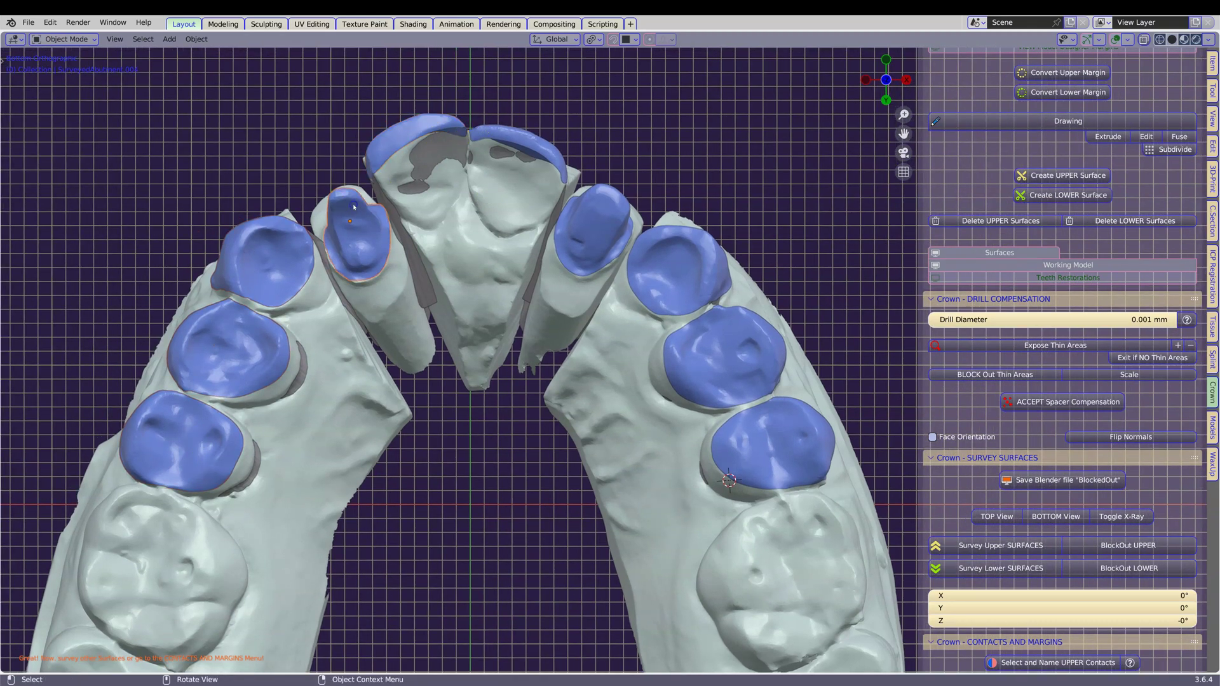
shift+click(596, 232)
scroll(1010, 413, down, 8)
click(1053, 519)
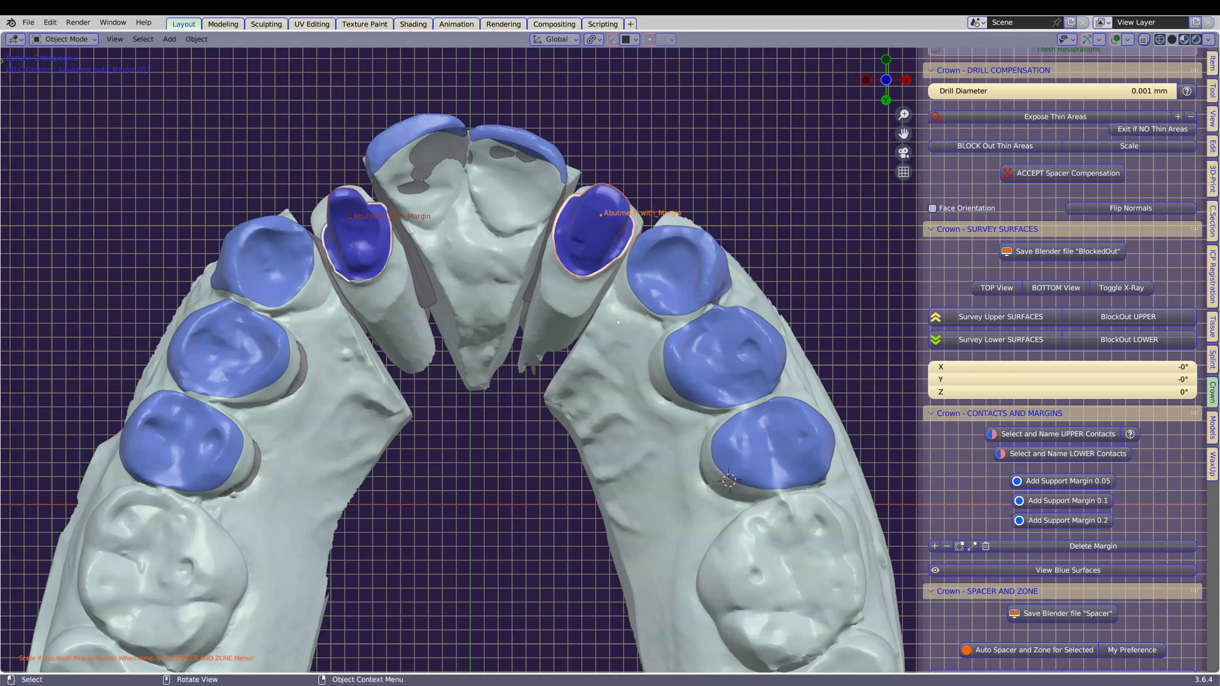
Step: Add a 0.1 support margin to the eight veneer surfaces on the central incisors, canines and premolars
click(183, 445)
shift+click(216, 347)
shift+click(249, 263)
shift+click(405, 126)
shift+click(499, 126)
shift+click(661, 246)
shift+click(748, 368)
shift+click(774, 432)
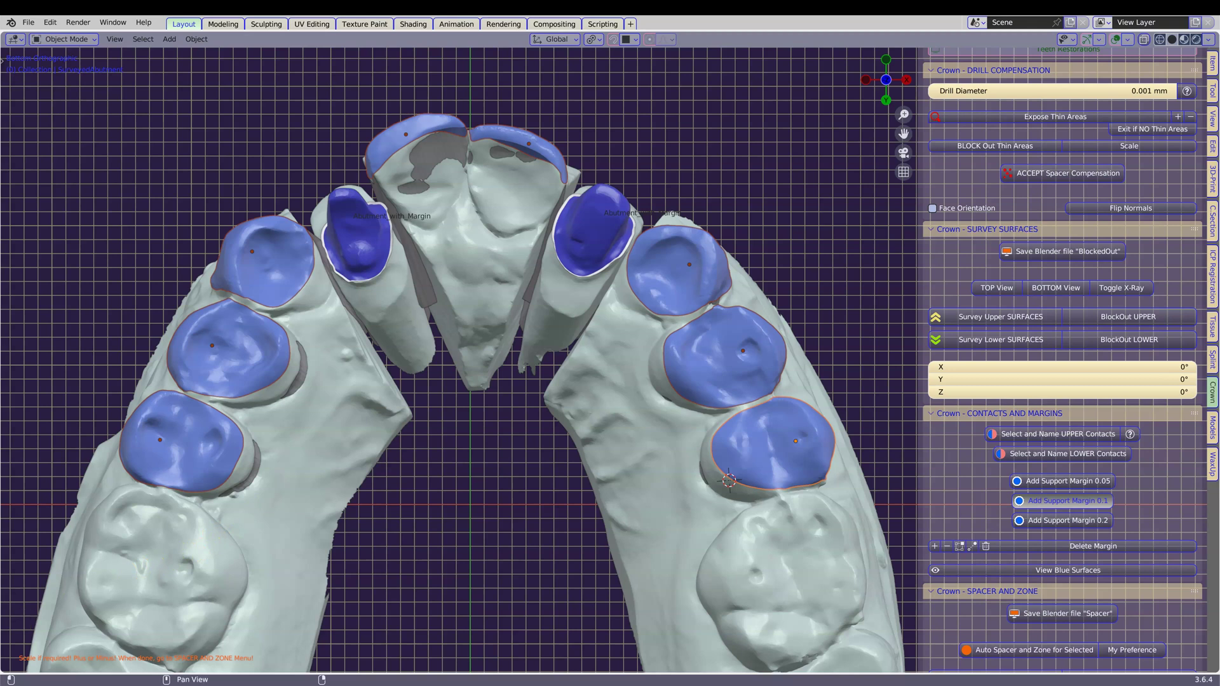
Step: Select all ten abutments with margins and apply the automatic spacer and safety zone to them
key(a)
click(200, 443)
shift+click(223, 357)
shift+click(247, 265)
shift+click(348, 217)
shift+click(449, 126)
shift+click(500, 134)
shift+click(589, 223)
shift+click(683, 244)
shift+click(723, 336)
shift+click(788, 439)
scroll(1076, 545, down, 8)
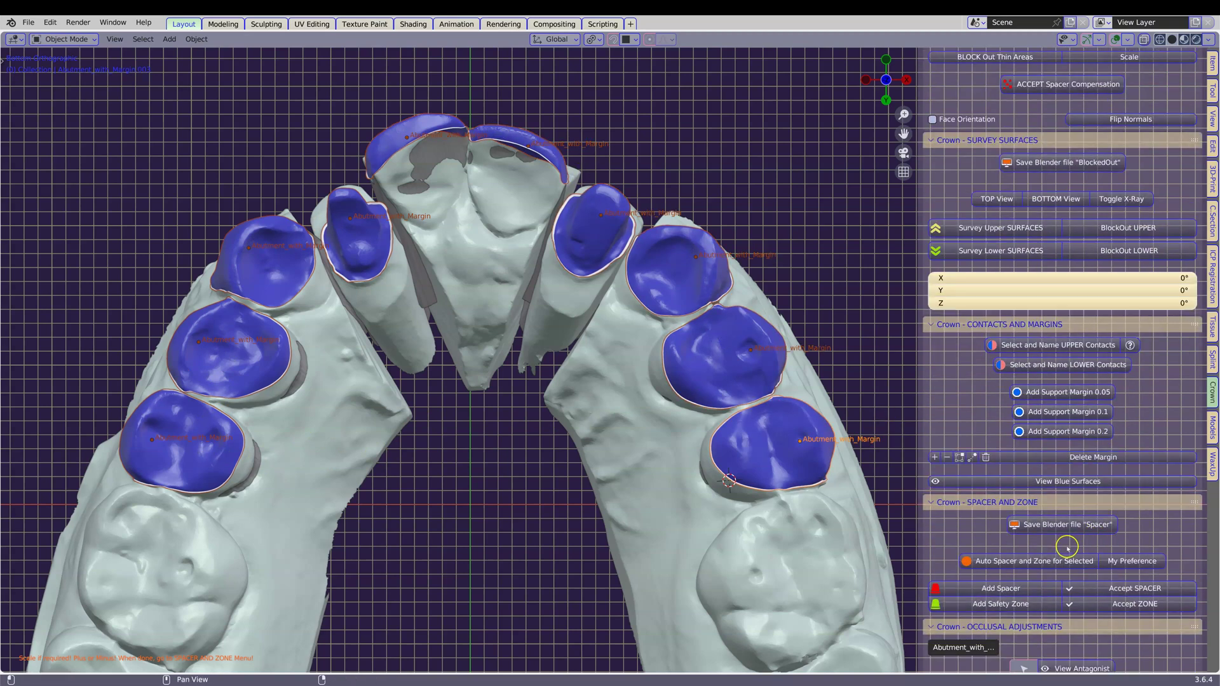
click(1096, 447)
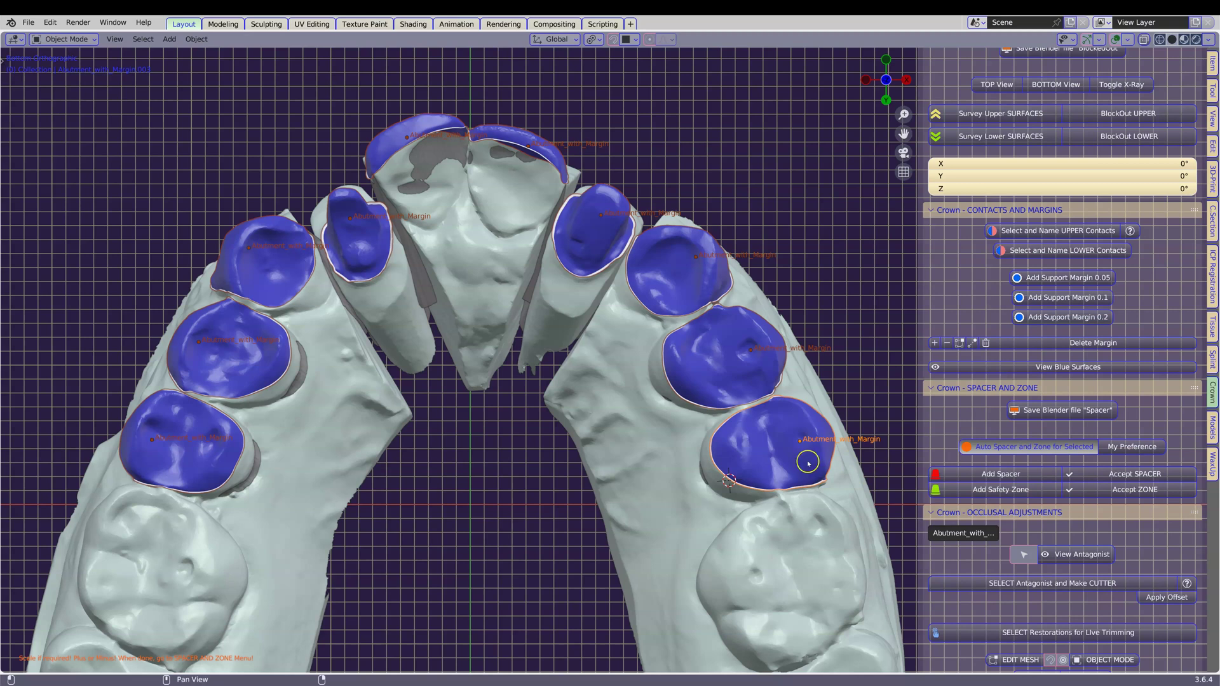
Step: Display the teeth restorations over the abutments and working model
scroll(1011, 544, down, 8)
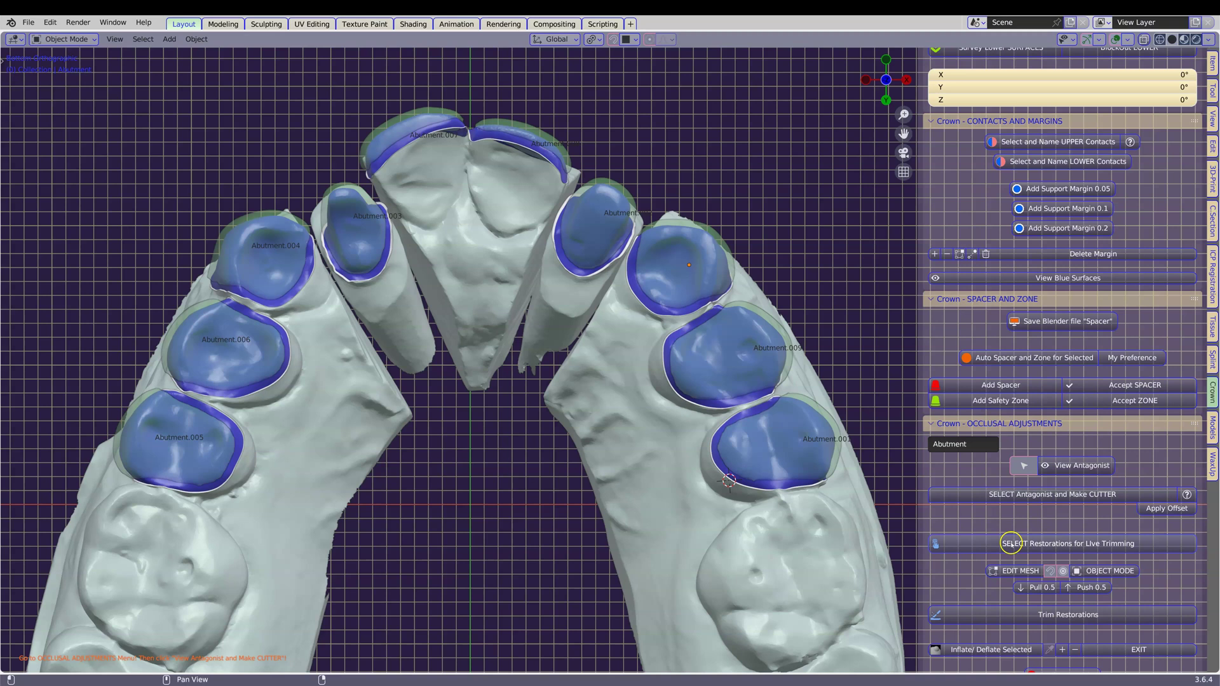
scroll(1011, 544, down, 10)
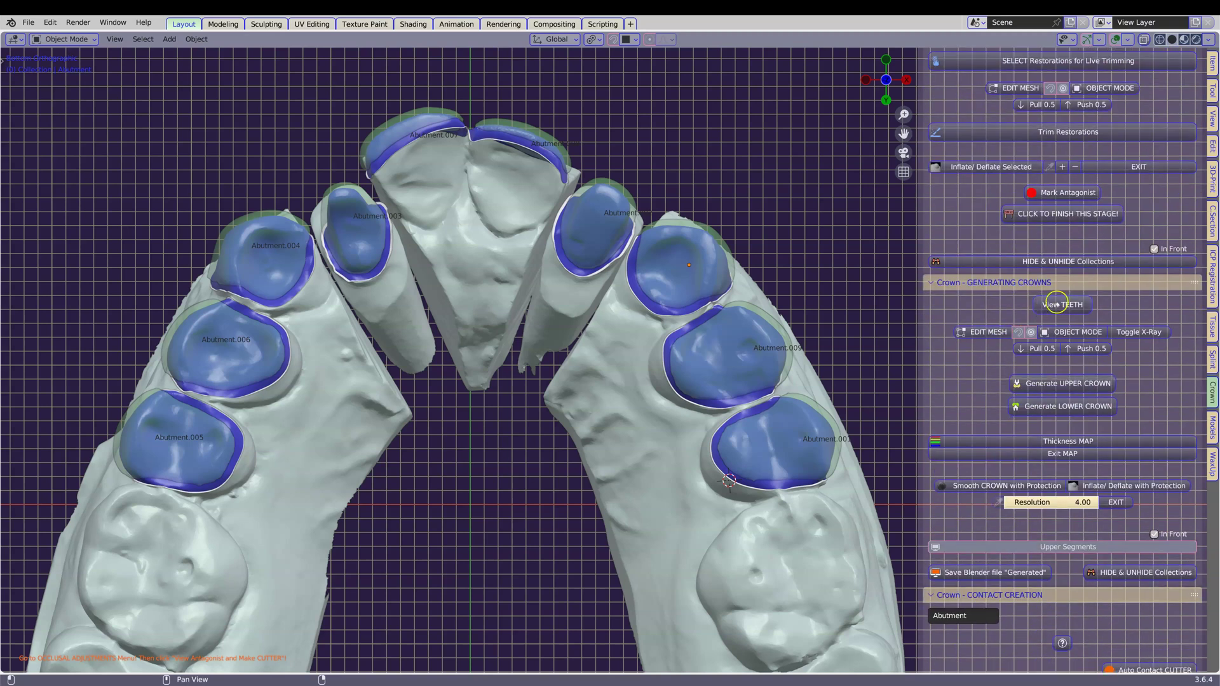
click(1060, 304)
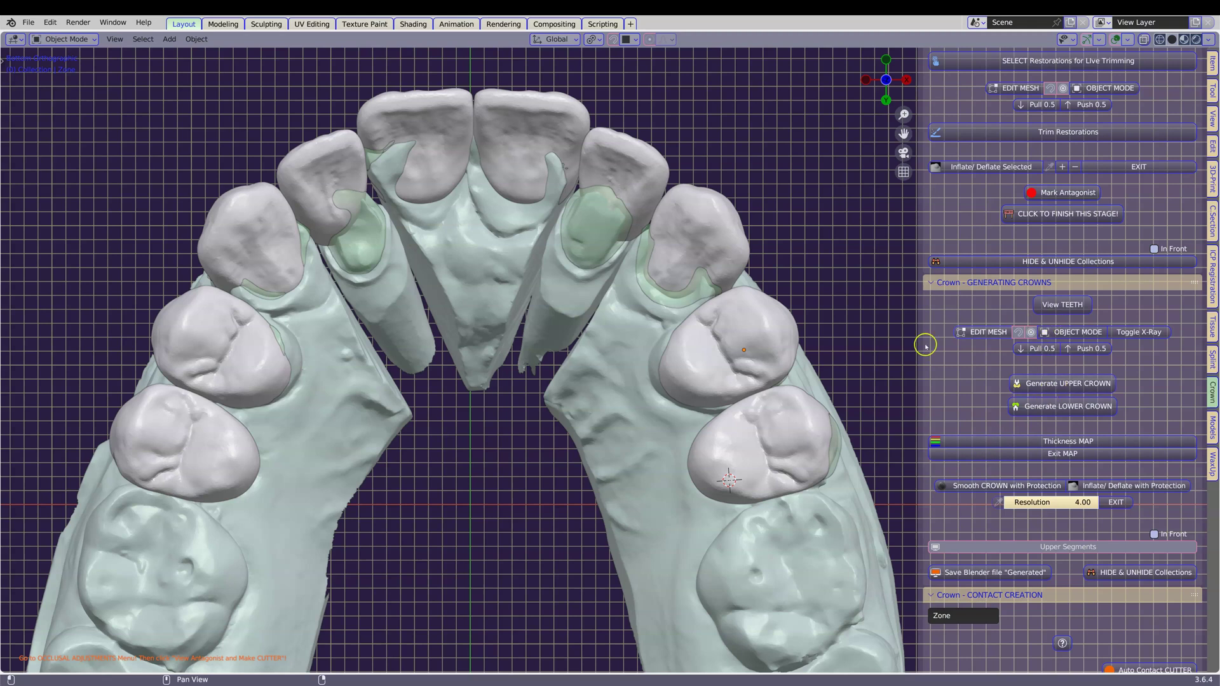
Step: Show the antagonist model, select it and make an occlusal cutter from it
scroll(1019, 382, down, 1)
scroll(1020, 382, up, 5)
scroll(1022, 383, up, 5)
click(1073, 211)
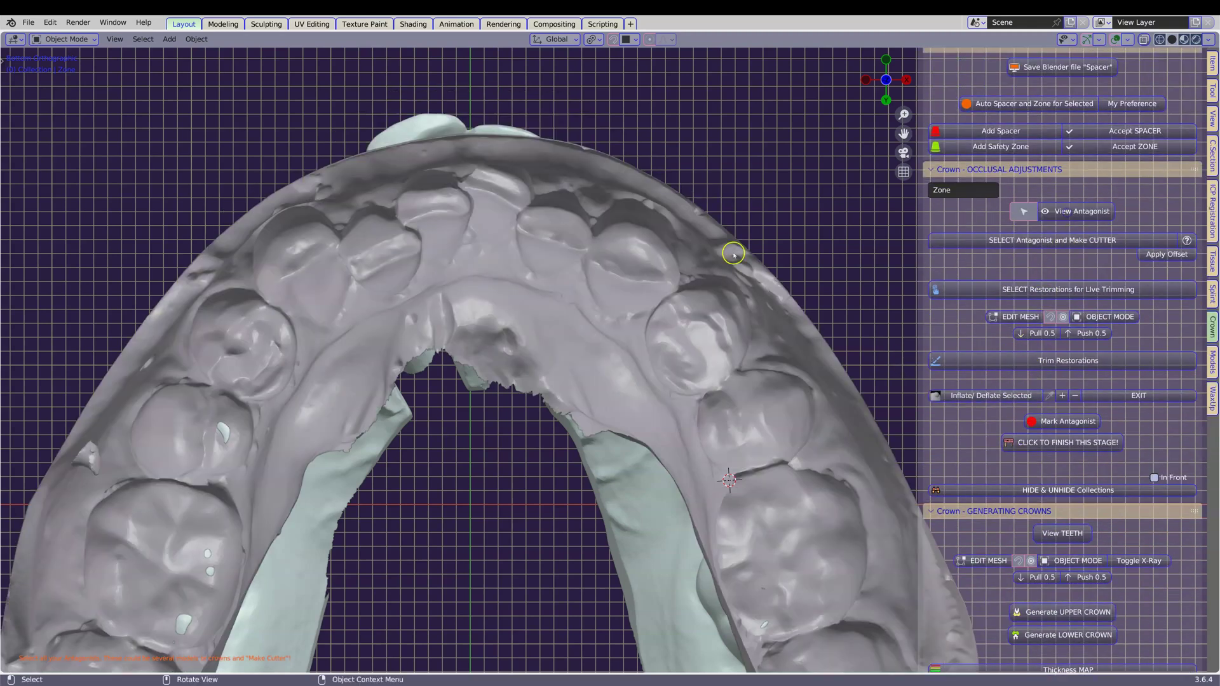
scroll(599, 252, down, 3)
click(544, 232)
scroll(575, 264, up, 3)
scroll(606, 294, down, 2)
middle_drag(605, 294, 639, 349)
scroll(638, 350, up, 3)
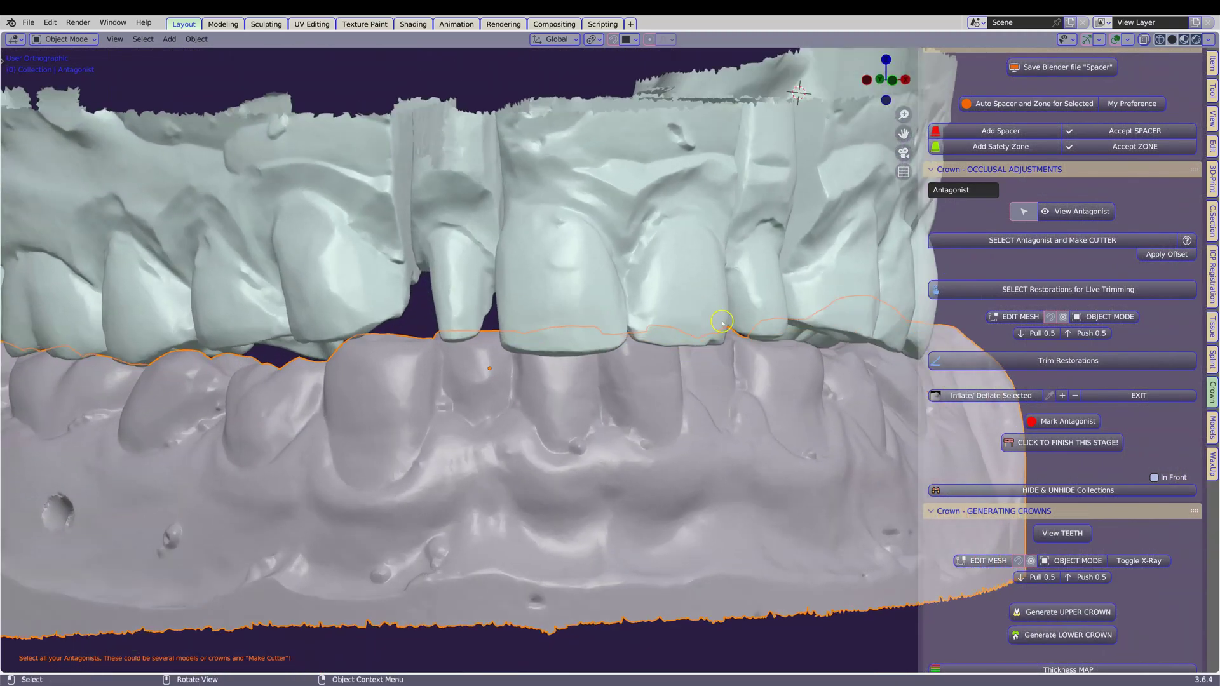
click(1047, 239)
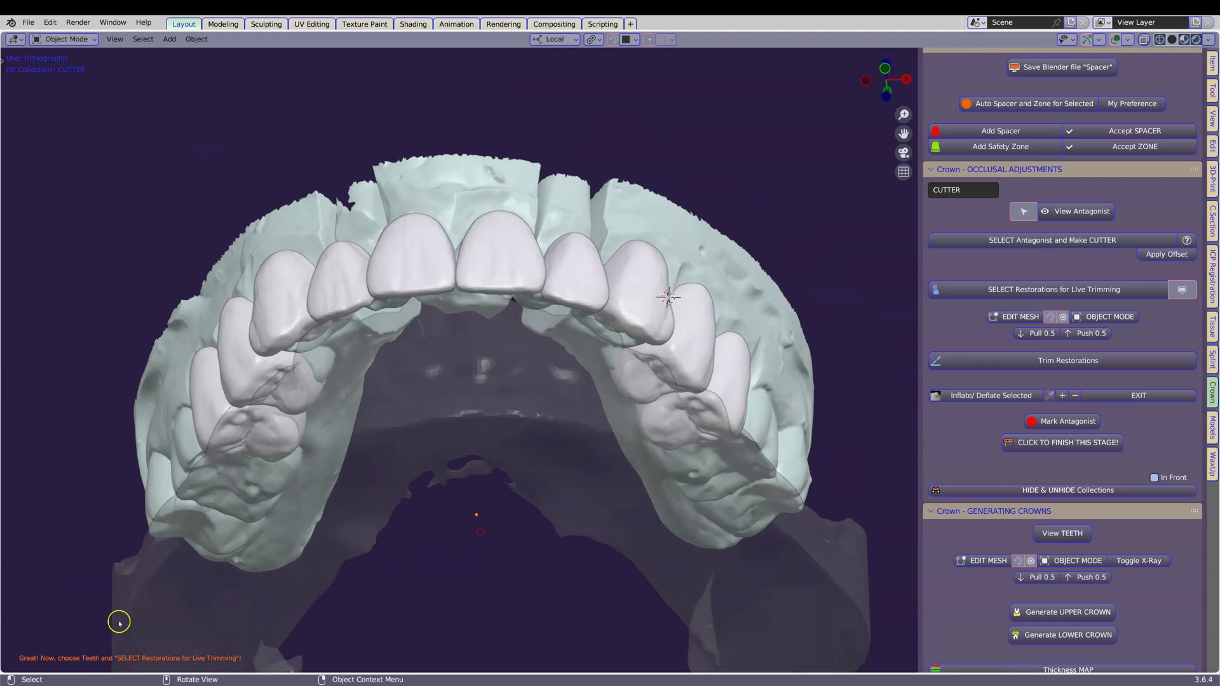
Step: Select all ten tooth restorations and set them up for live trimming against the cutter
click(207, 399)
shift+click(238, 337)
shift+click(271, 294)
shift+click(331, 272)
shift+click(407, 256)
shift+click(495, 254)
shift+click(571, 263)
shift+click(678, 315)
shift+click(691, 336)
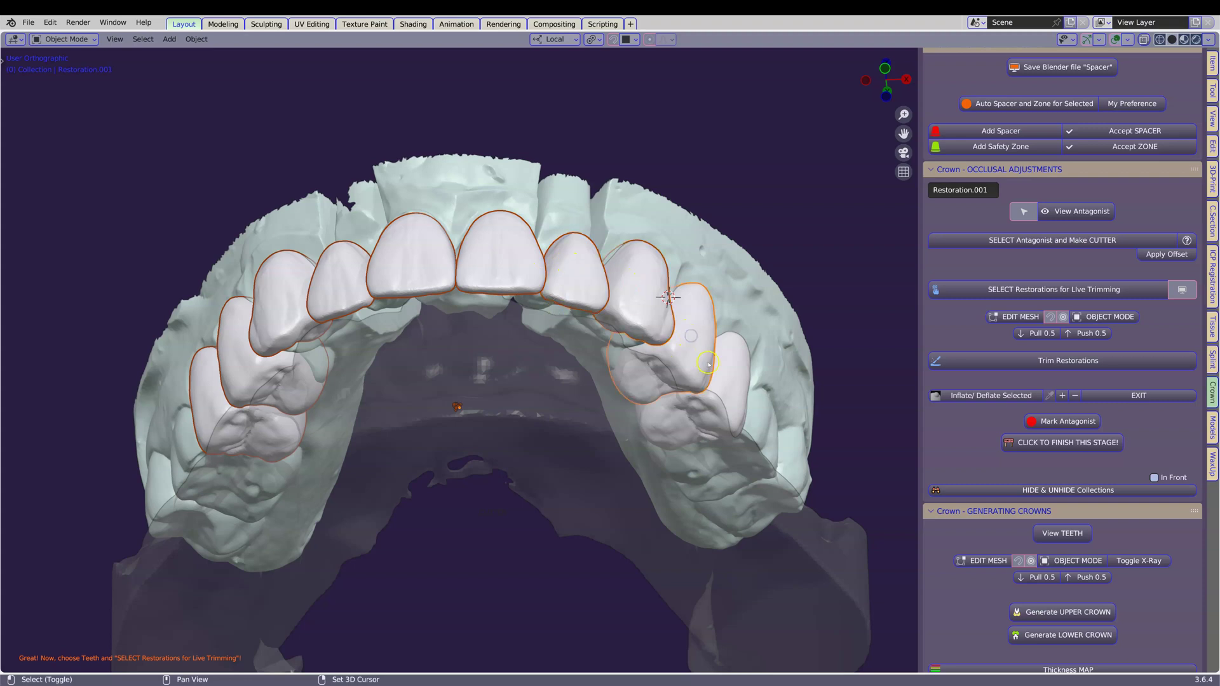
shift+click(736, 373)
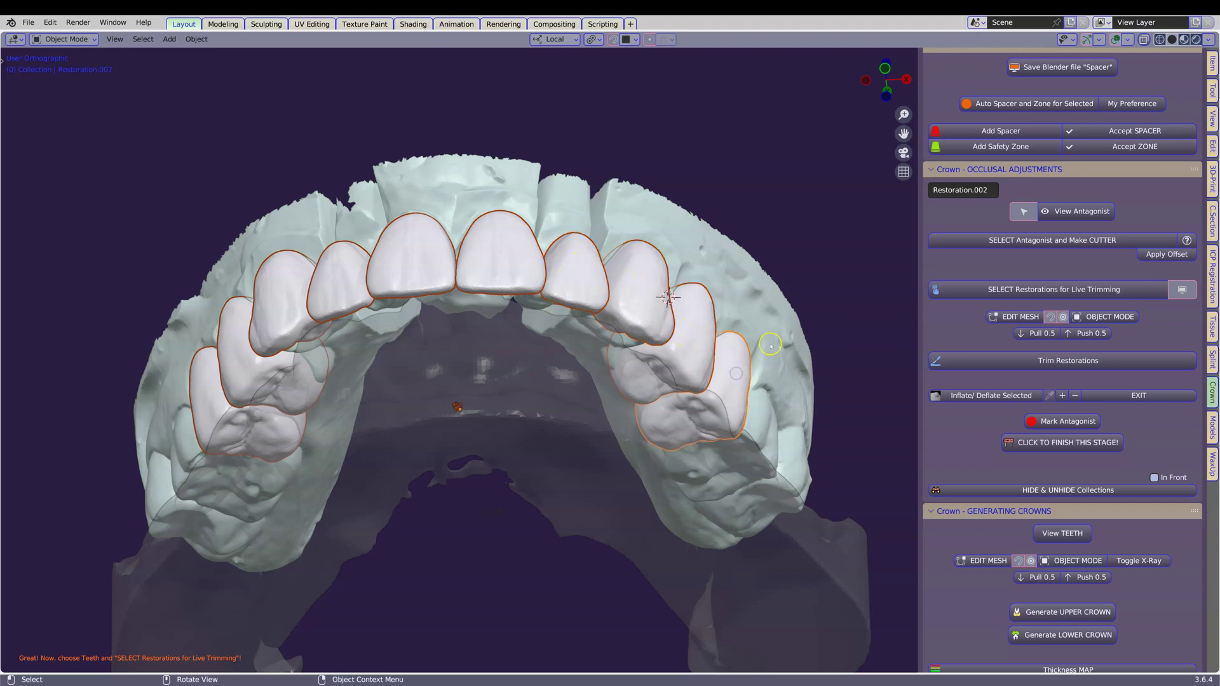
click(1027, 288)
Step: Trim the ten restorations against the antagonist cutter and finish the occlusal adjustment stage
middle_drag(828, 368, 837, 277)
click(1048, 366)
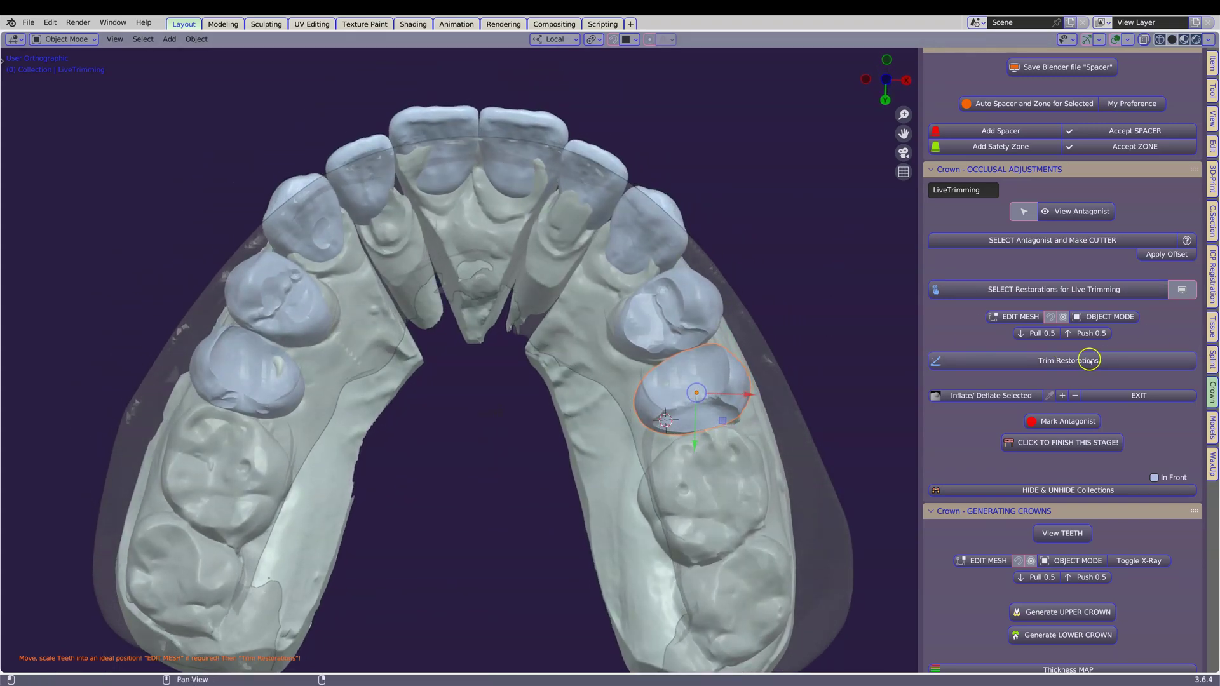
click(1034, 360)
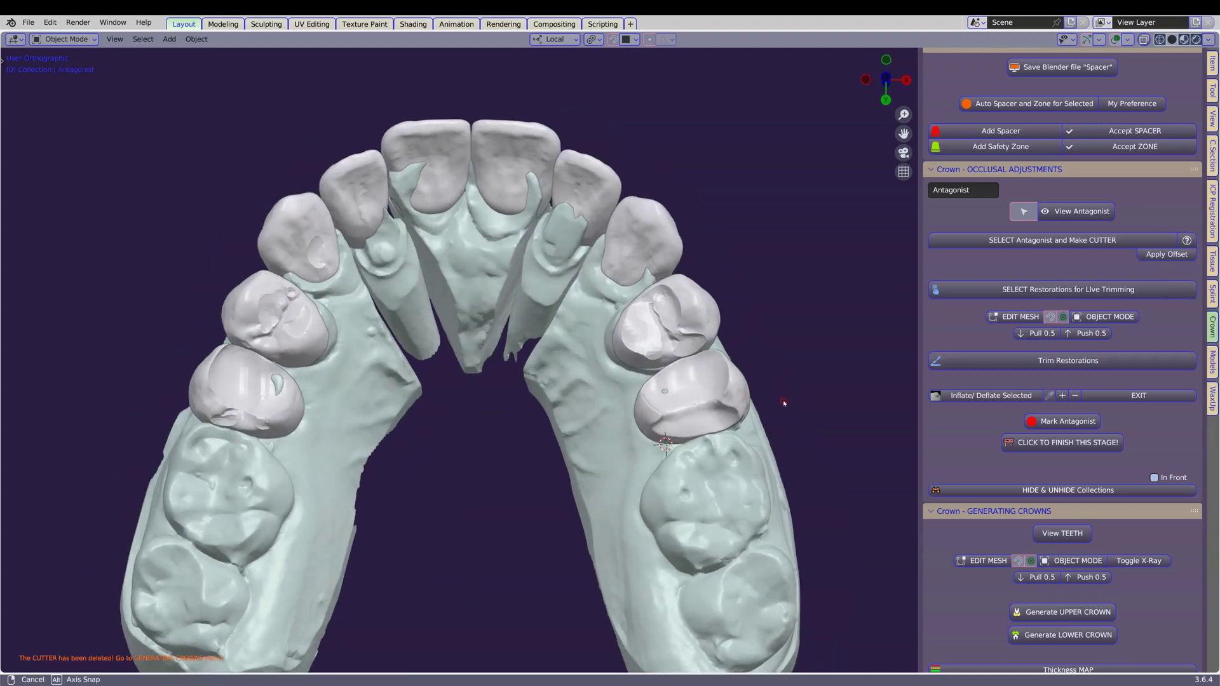
Step: Examine the trimmed occlusal surfaces of the patient's left premolars and the lingual surfaces across the arch
scroll(711, 386, up, 3)
middle_drag(706, 385, 745, 353)
click(706, 296)
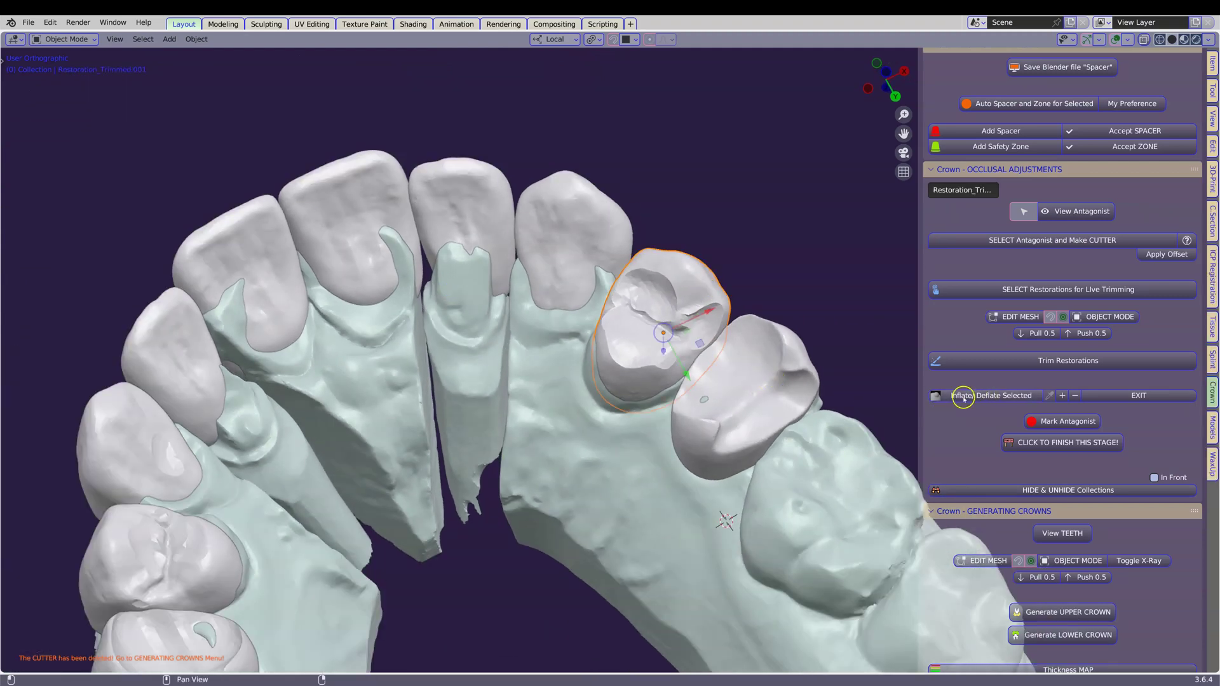
middle_drag(793, 416, 742, 437)
scroll(742, 438, down, 2)
middle_drag(462, 168, 563, 232)
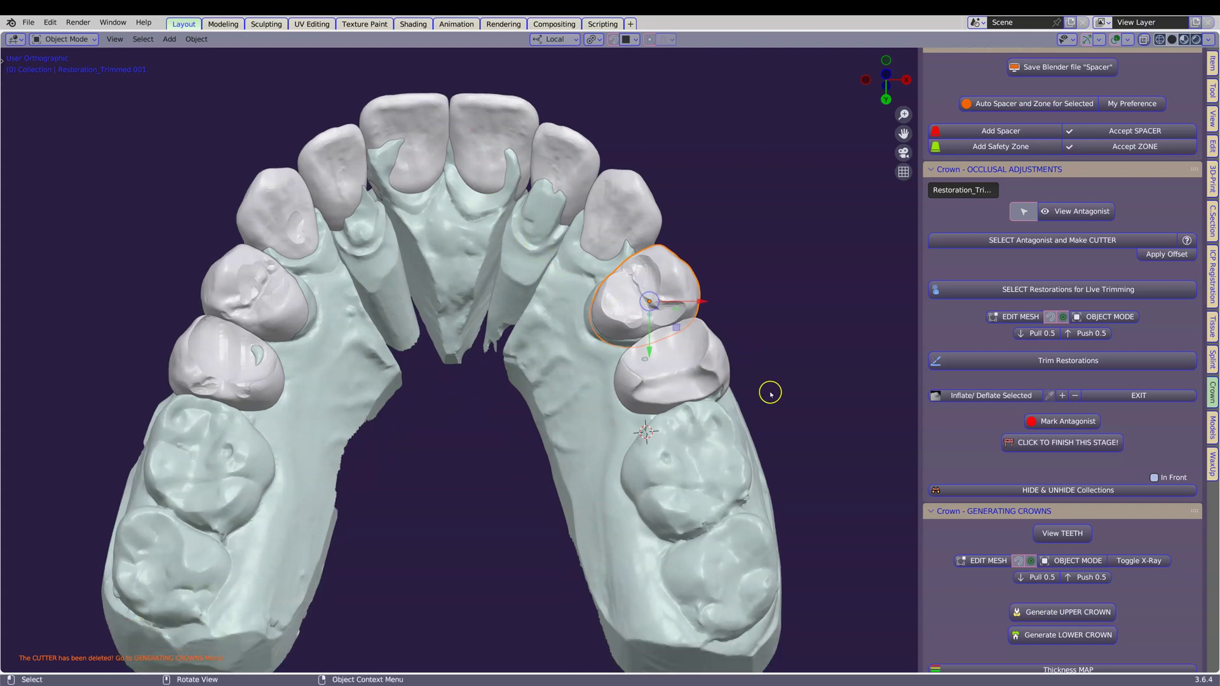
scroll(1070, 410, down, 4)
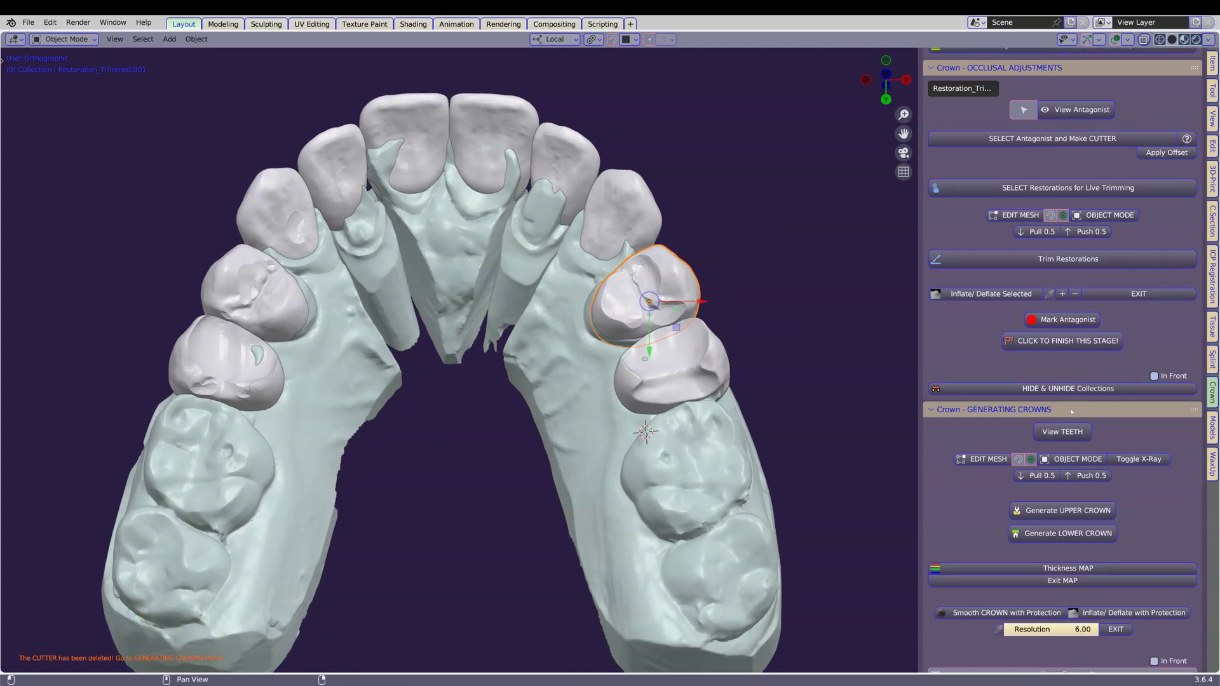
scroll(1072, 411, down, 2)
Step: Edit the mesh of the patient's right central incisor and pull its lingual surface outward over the prep at the distal side
shift+middle_drag(852, 425, 890, 479)
click(462, 216)
middle_drag(464, 219, 508, 492)
click(1128, 419)
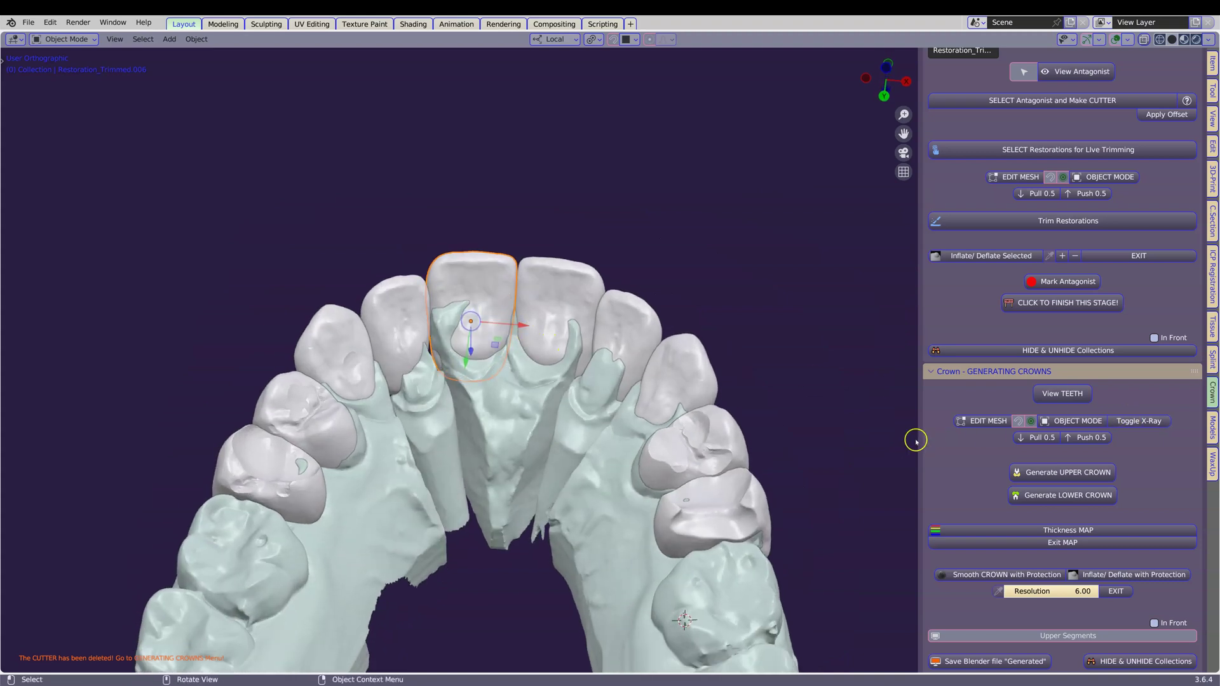
click(984, 422)
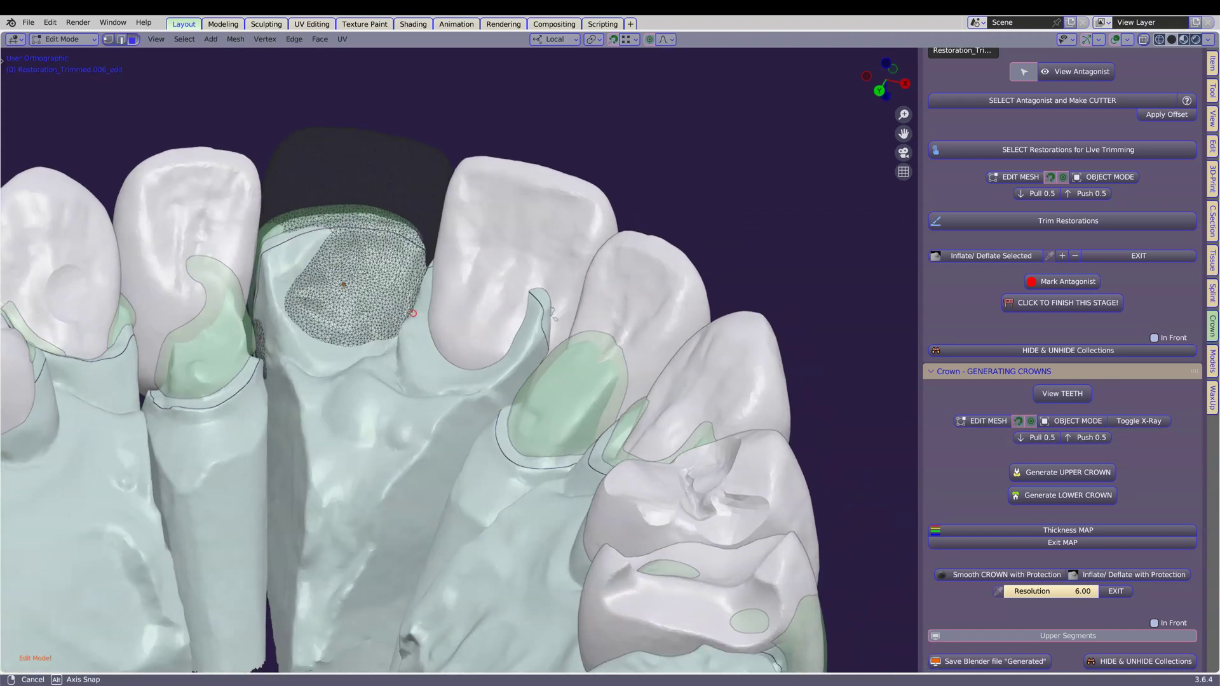
shift+middle_drag(413, 313, 564, 426)
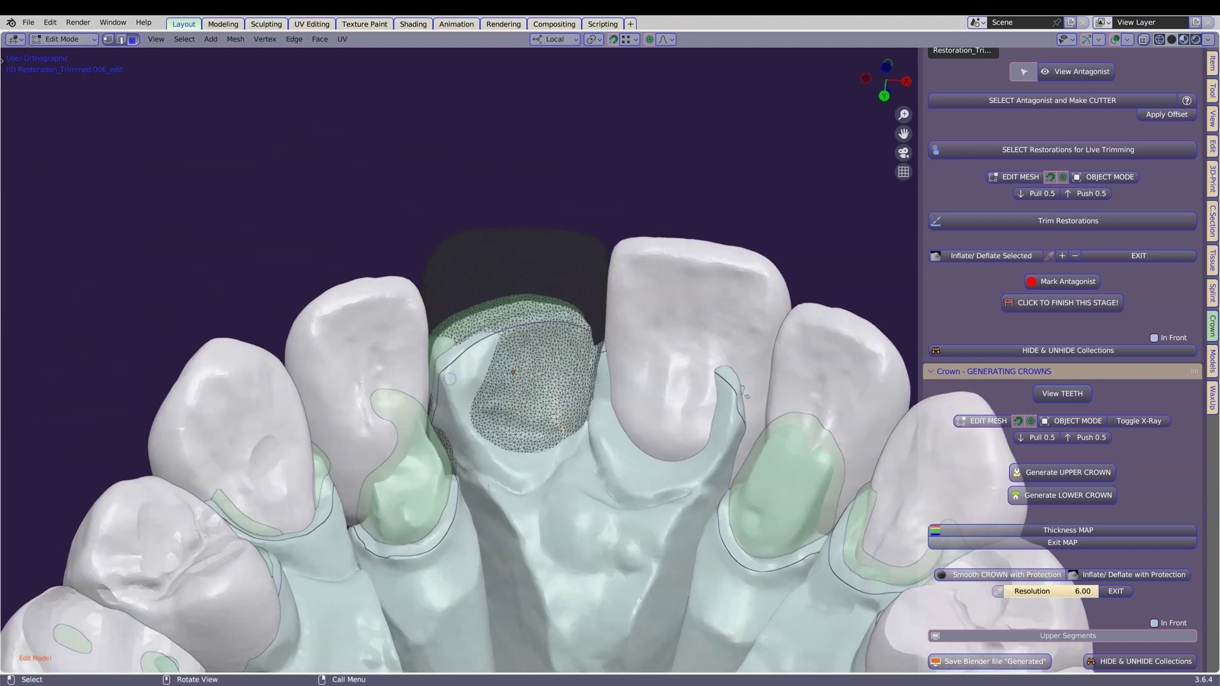
key(g)
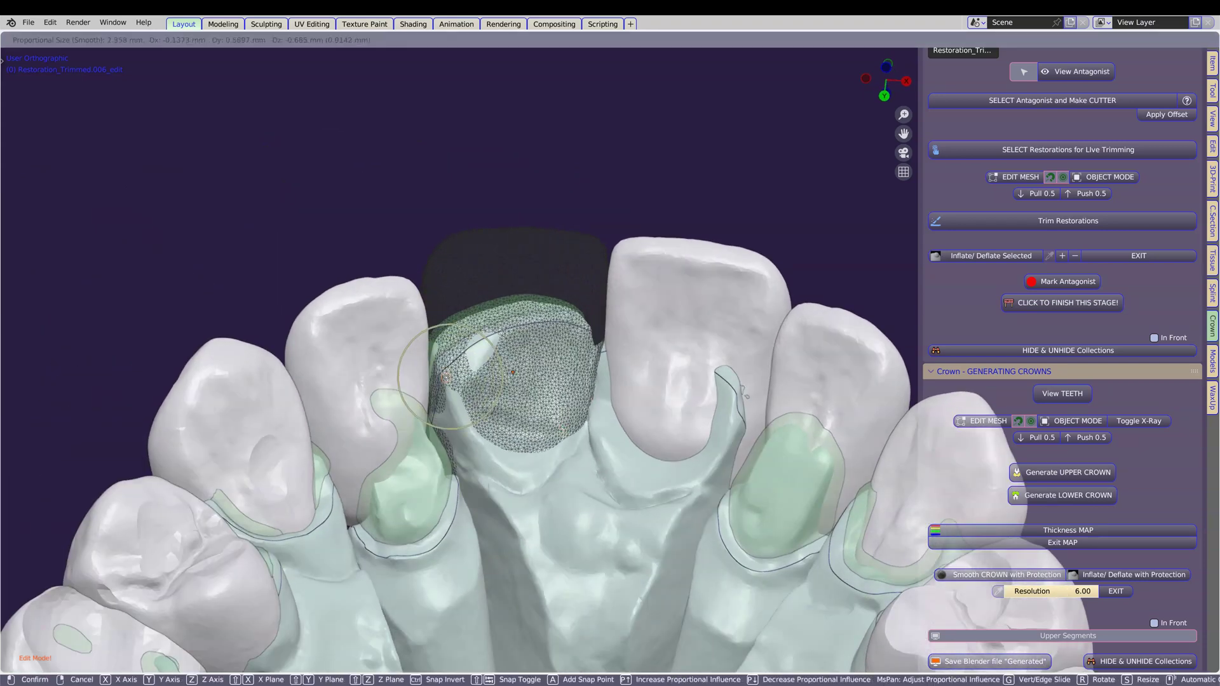
click(489, 374)
Step: Pull the facial and cervical edges of the patient's right central incisor out over its margin line and finish the mesh edit
middle_drag(489, 374, 593, 315)
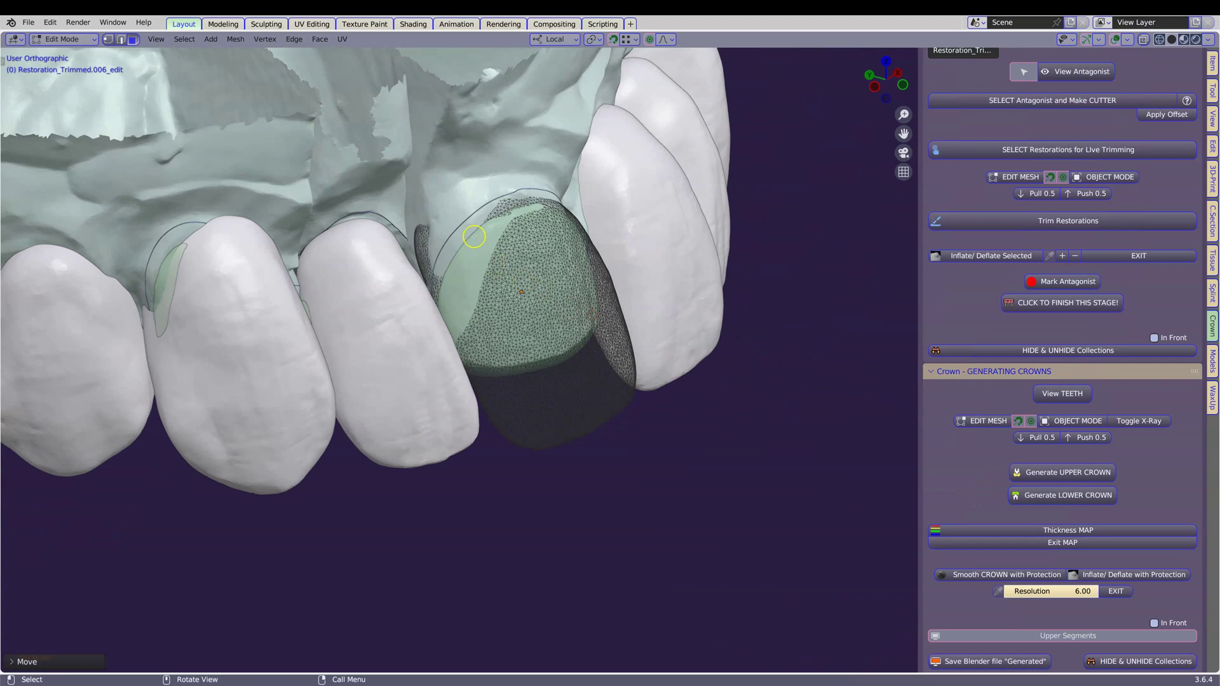
key(g)
drag(469, 289, 467, 288)
middle_drag(609, 289, 490, 273)
drag(556, 248, 555, 246)
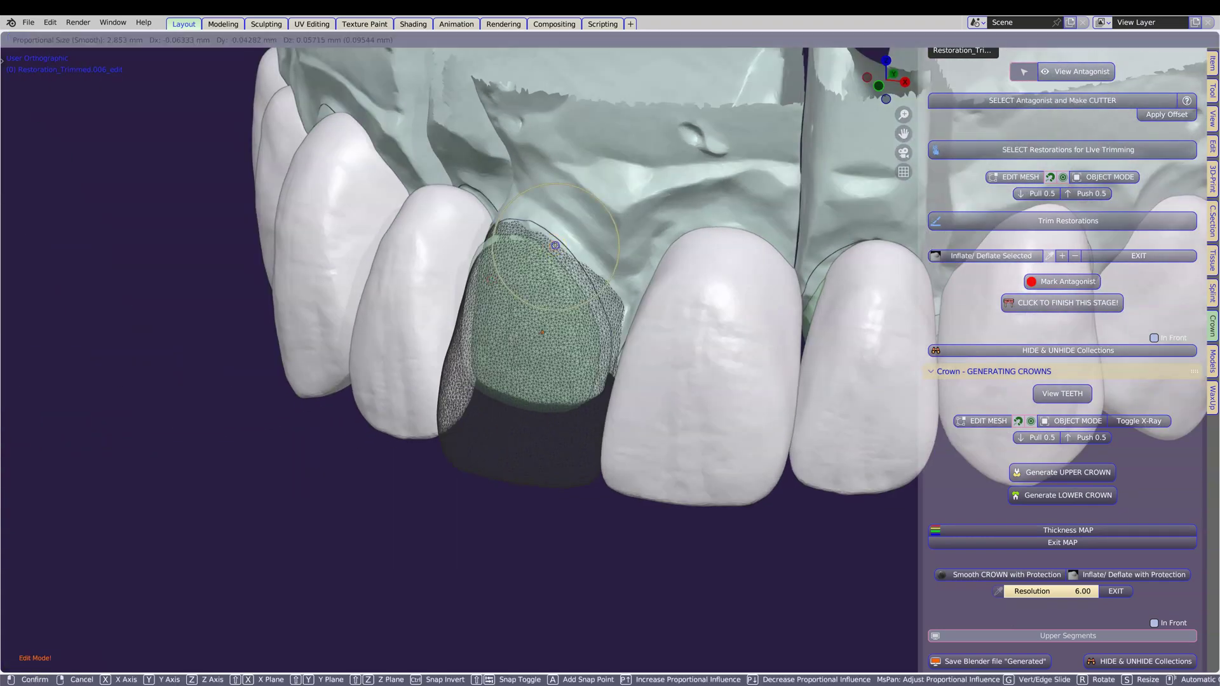
click(555, 232)
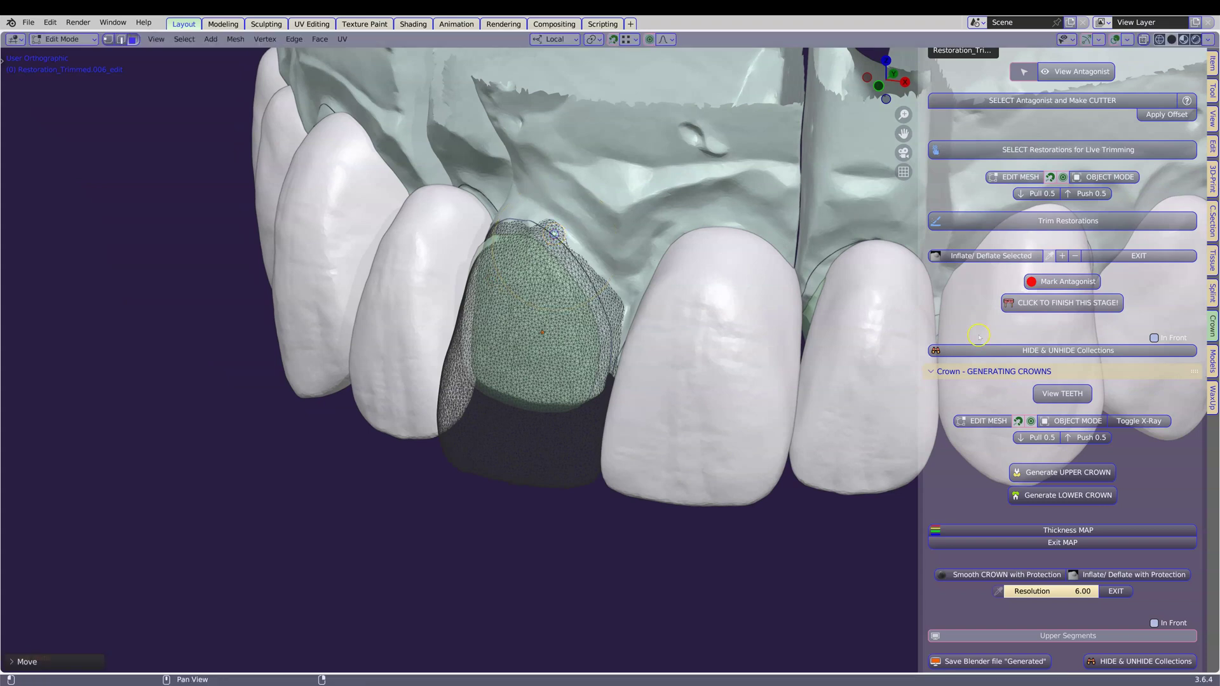
click(1067, 414)
Step: Edit the patient's left central incisor, pulling its lingual and cervical surfaces out over the prep margin
middle_drag(709, 413, 794, 355)
click(988, 421)
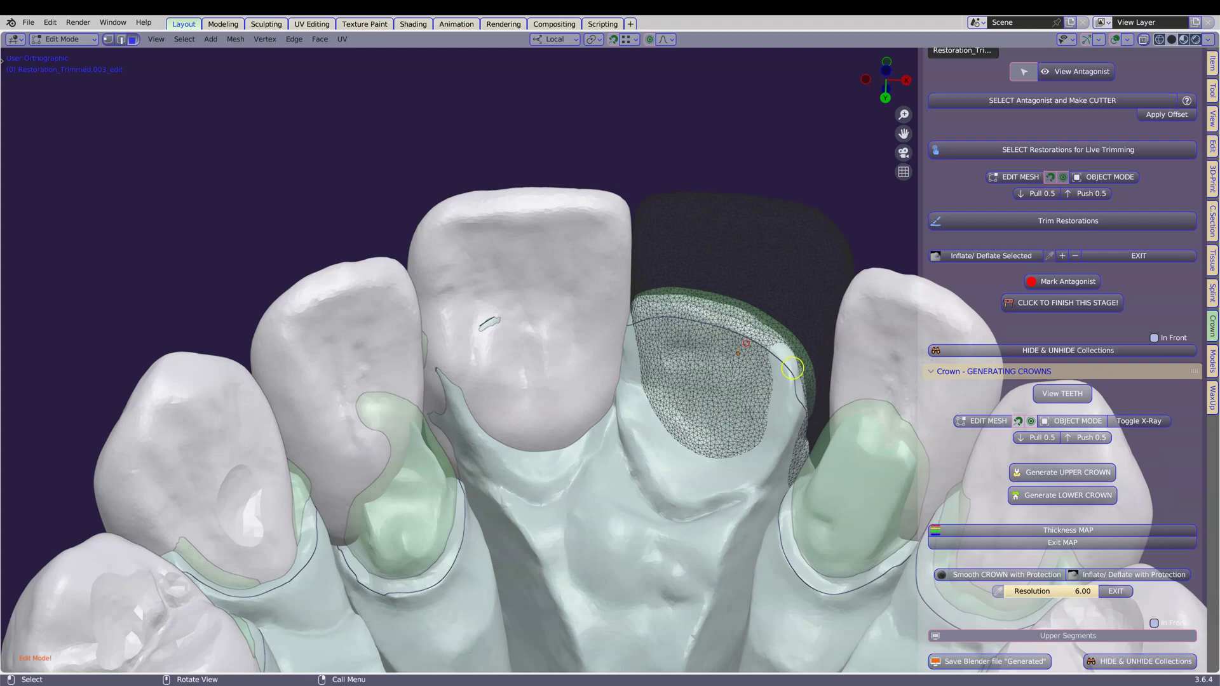
drag(793, 368, 798, 364)
middle_drag(782, 356, 744, 332)
drag(622, 383, 617, 379)
scroll(655, 330, down, 2)
middle_drag(683, 286, 711, 419)
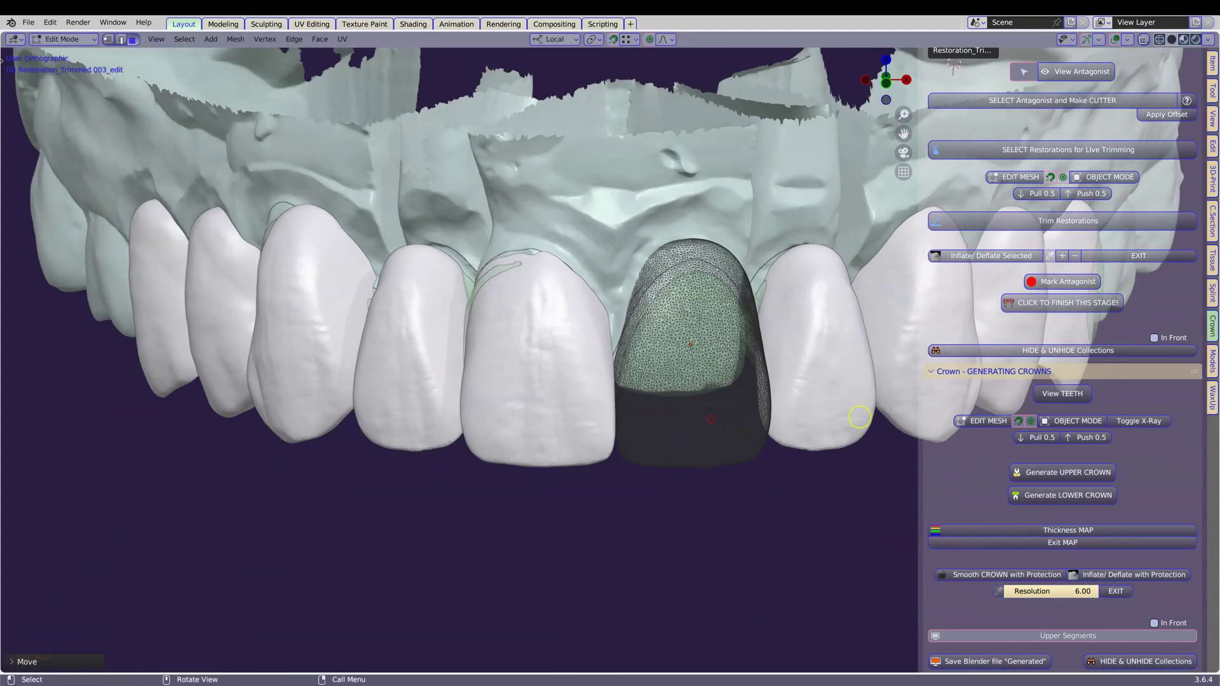
click(1055, 422)
Step: Hide the patient's right canine and right central incisor restorations to expose the right lateral incisor
click(775, 394)
middle_drag(775, 394, 796, 323)
scroll(594, 360, up, 2)
middle_drag(574, 356, 499, 308)
scroll(628, 254, up, 2)
click(317, 249)
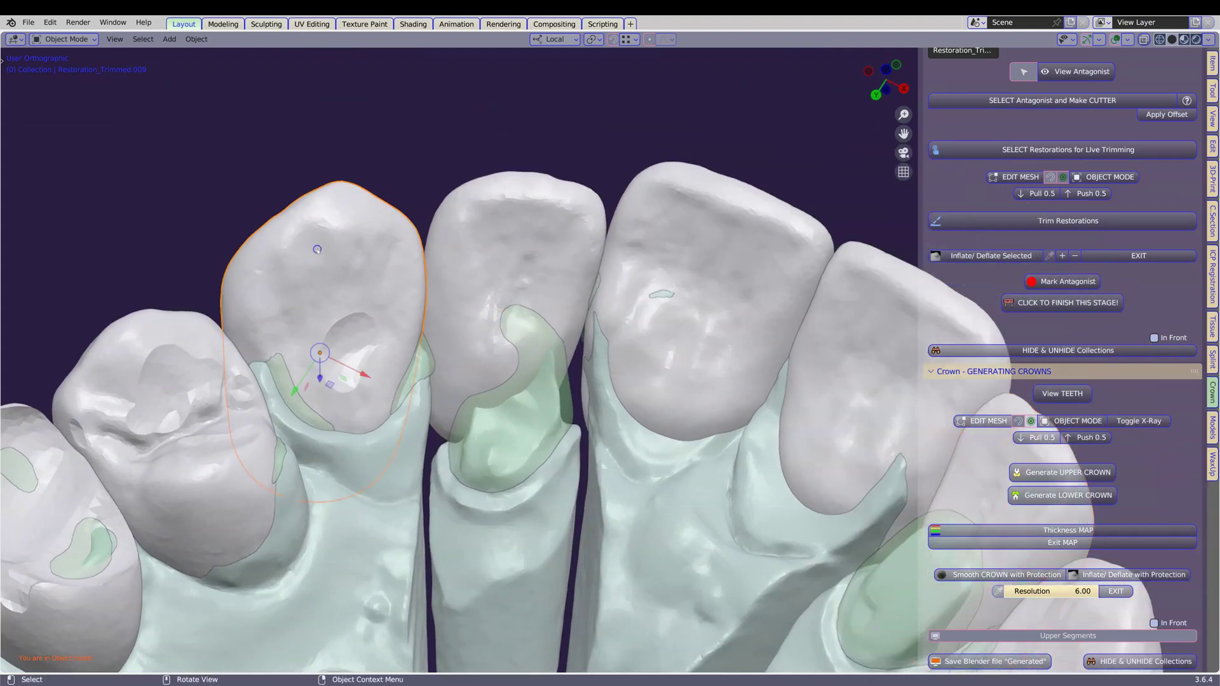
shift+click(746, 255)
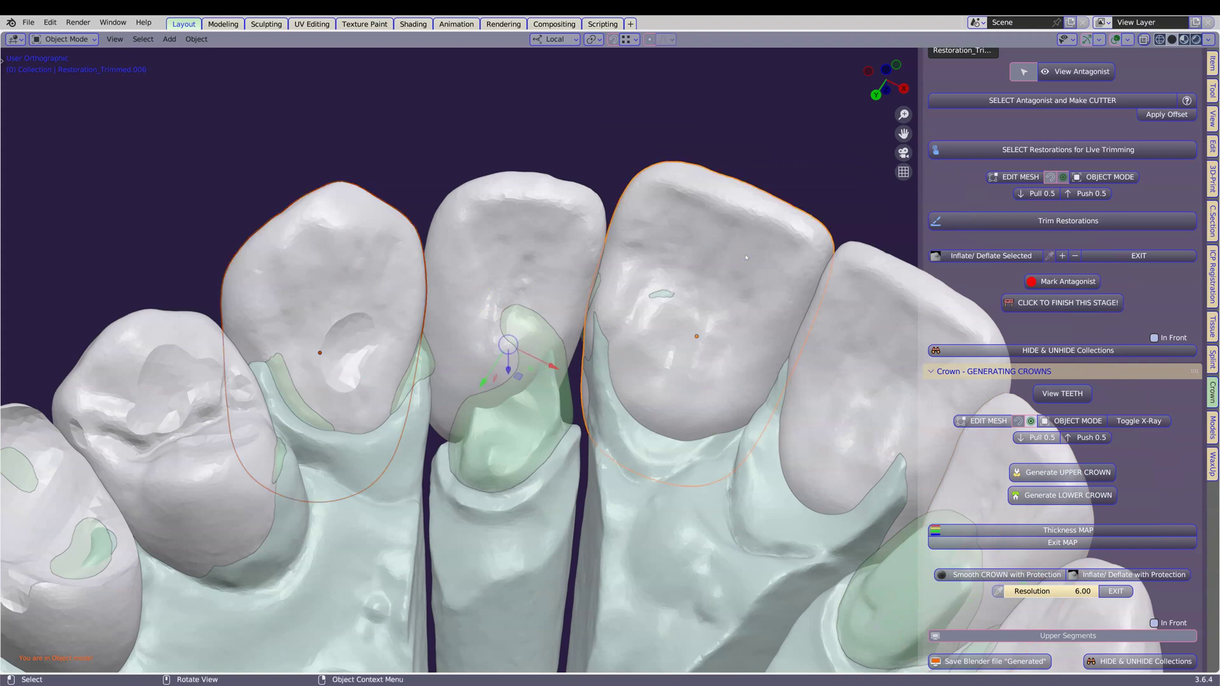
key(h)
Step: Edit the patient's right lateral incisor and pull its lingual surface cervically past the prep margin
click(547, 244)
click(988, 423)
middle_drag(537, 450, 538, 454)
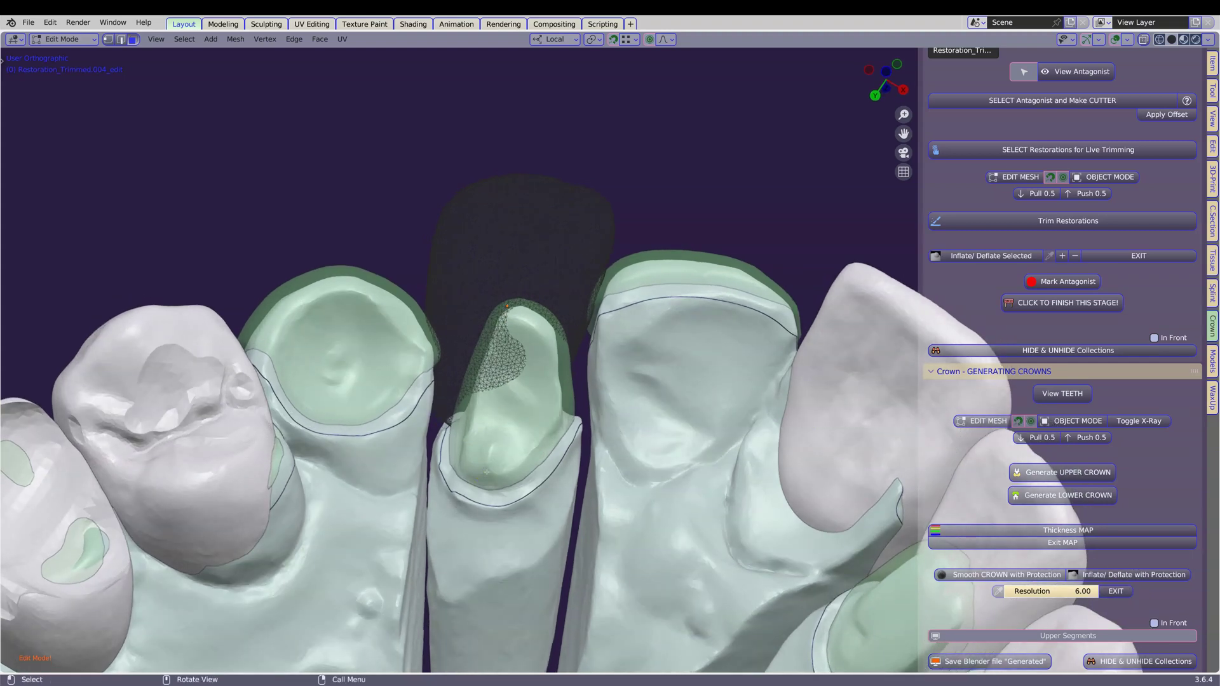
scroll(487, 472, down, 3)
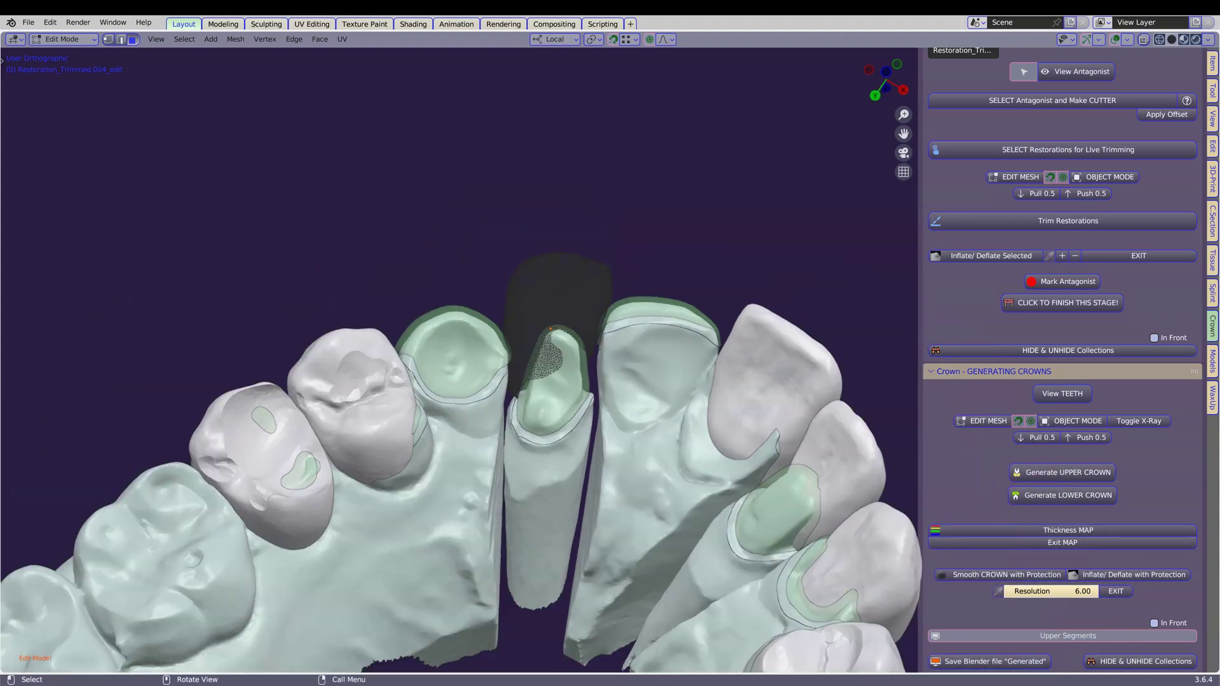
scroll(492, 413, down, 3)
scroll(493, 414, up, 4)
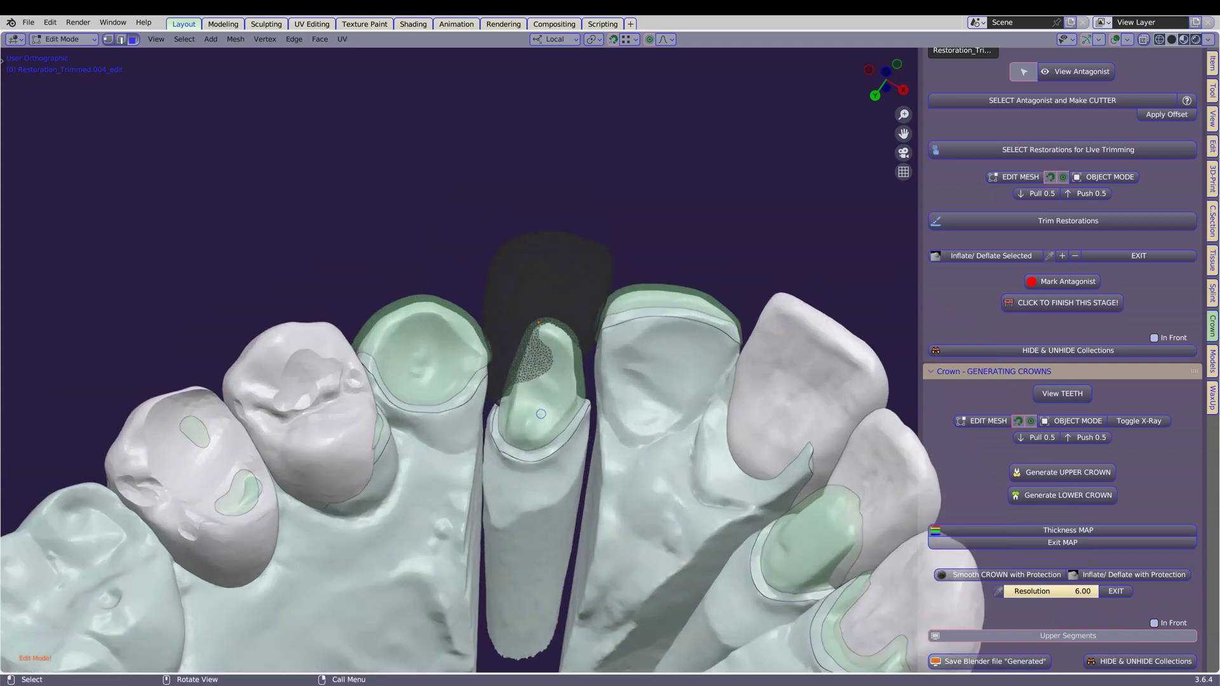
key(g)
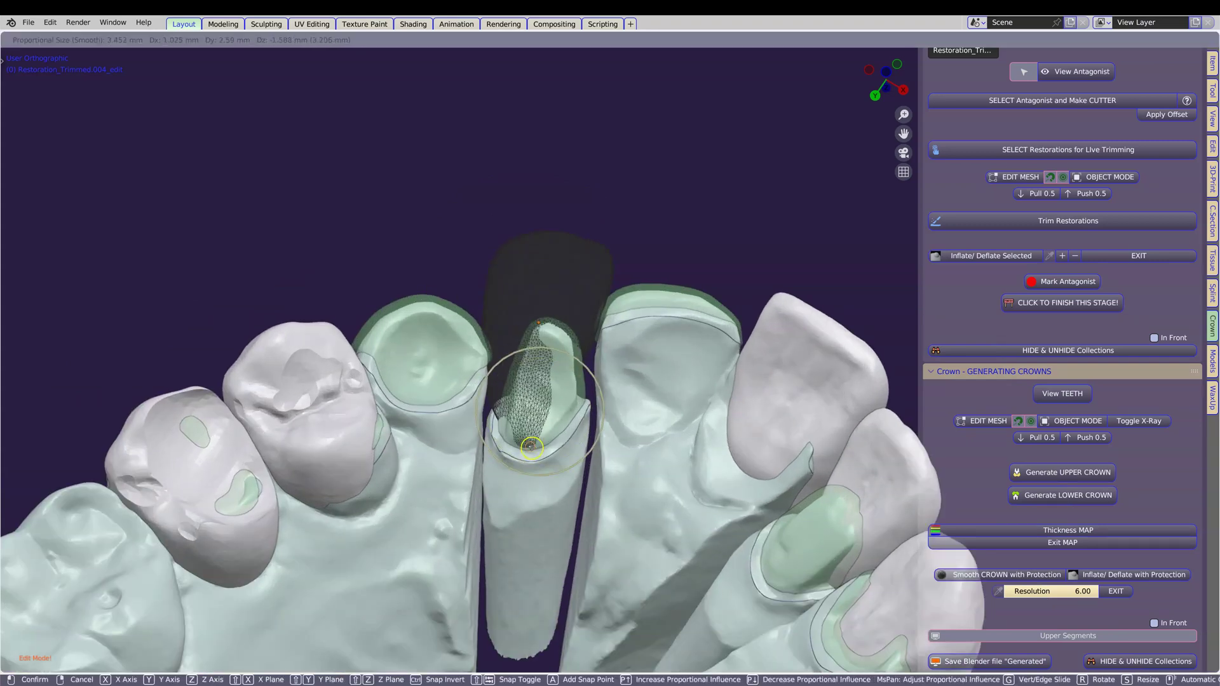
click(524, 462)
Step: Pull the mesial side of the patient's right lateral incisor out over the remaining exposed prep and finish the mesh edit
middle_drag(524, 462, 588, 444)
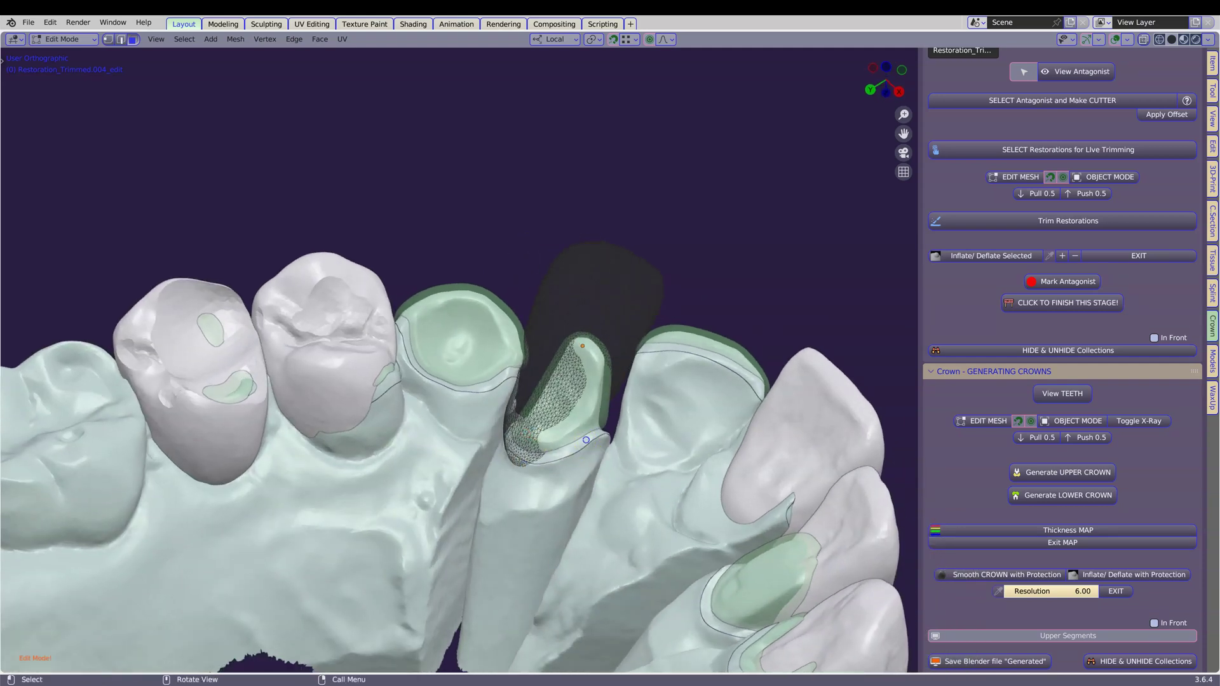
key(g)
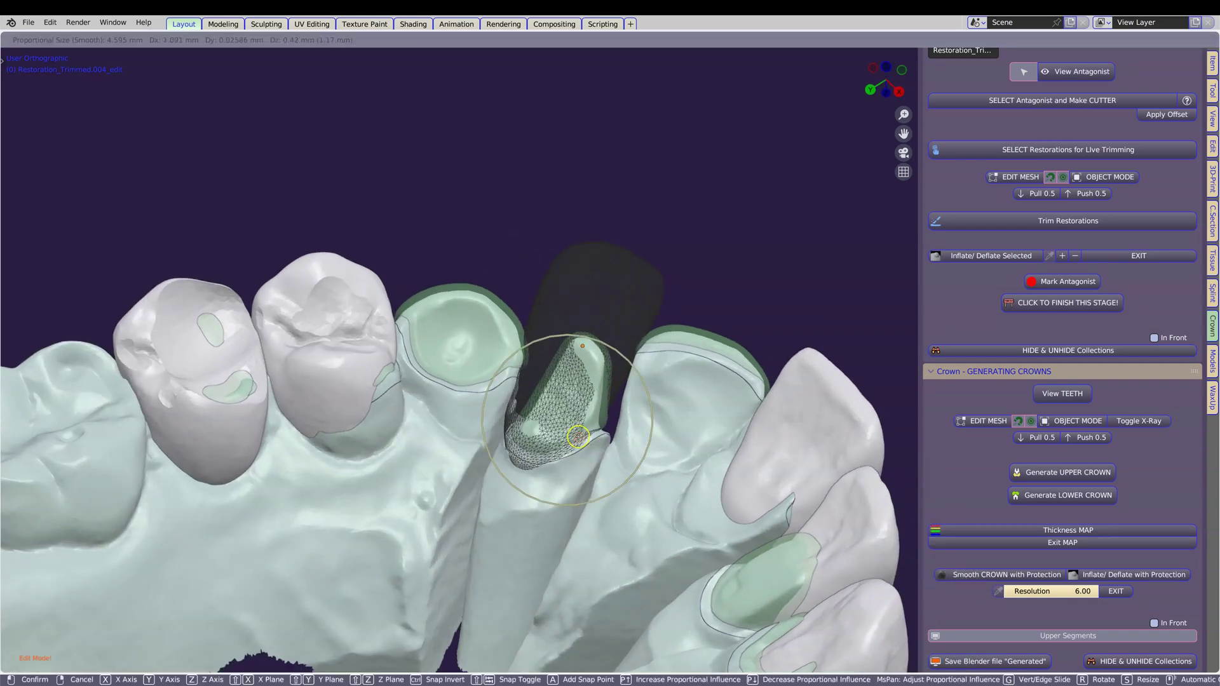
click(578, 437)
middle_drag(578, 438, 628, 436)
drag(570, 383, 561, 374)
scroll(571, 387, down, 1)
click(1055, 420)
Step: Hide the restorations on both sides of the patient's left lateral incisor
middle_drag(763, 394, 531, 388)
click(562, 237)
click(471, 190)
key(h)
click(633, 228)
key(h)
Step: Edit the patient's left lateral incisor and pull its lingual surface cervically over the whole prep margin
click(566, 220)
click(982, 420)
middle_drag(581, 343, 595, 346)
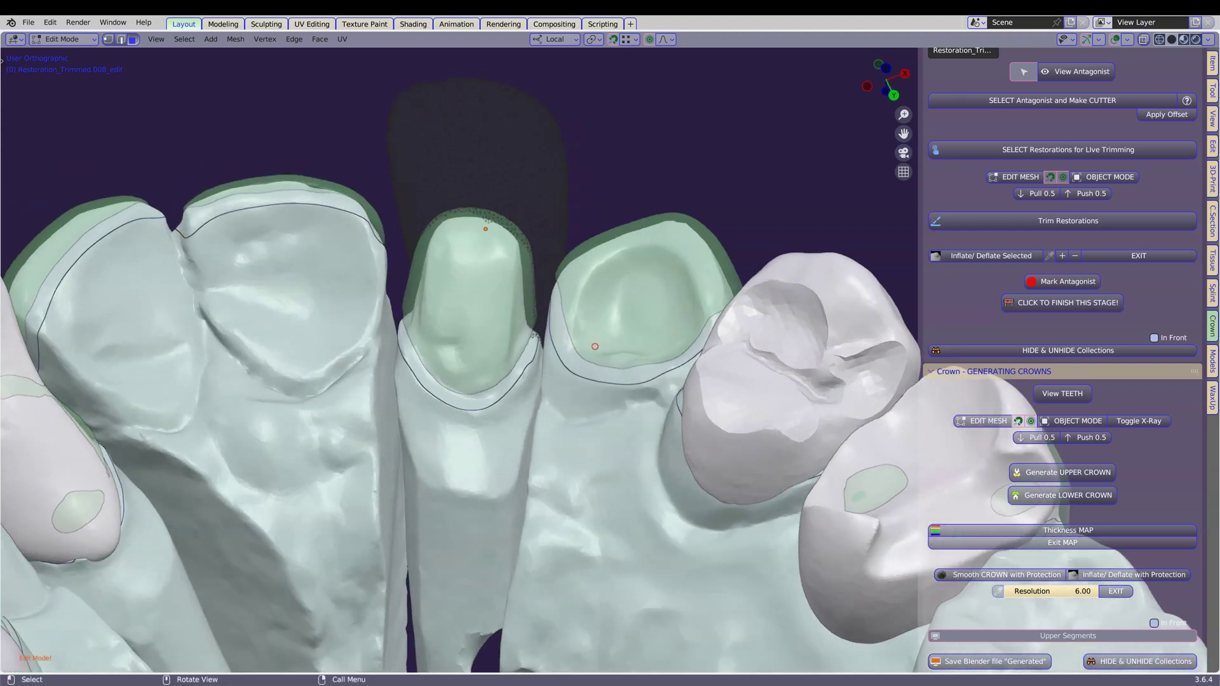
drag(465, 332, 486, 292)
drag(487, 290, 462, 337)
click(446, 398)
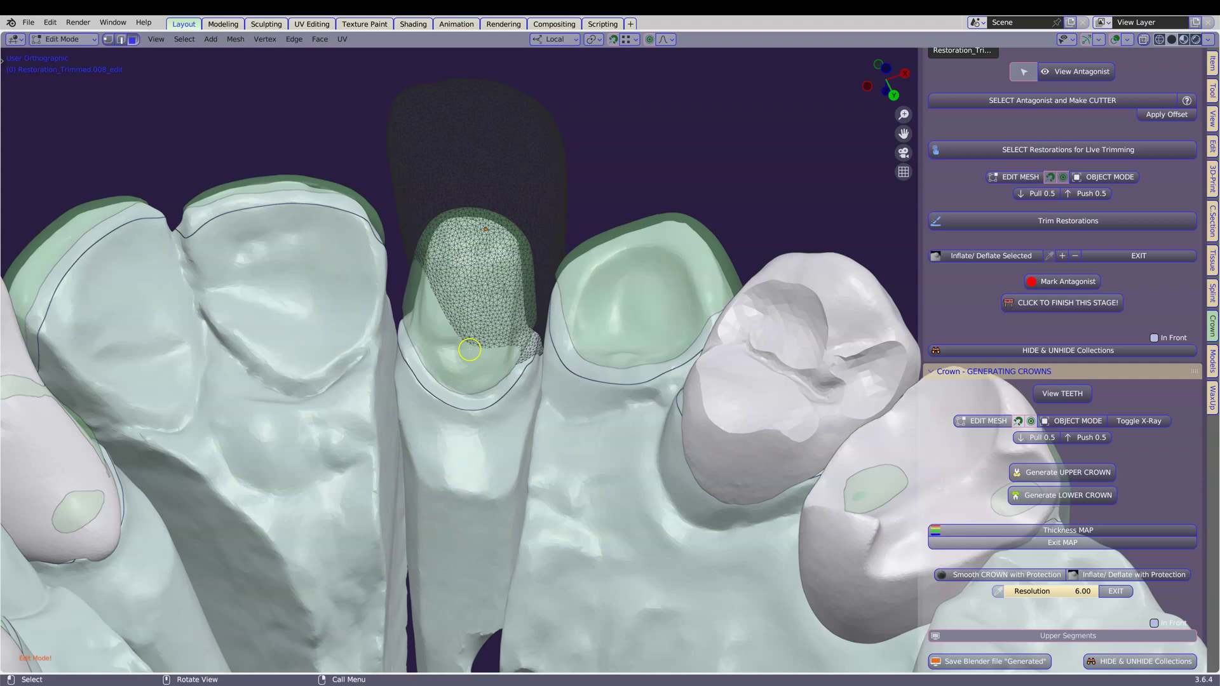
key(g)
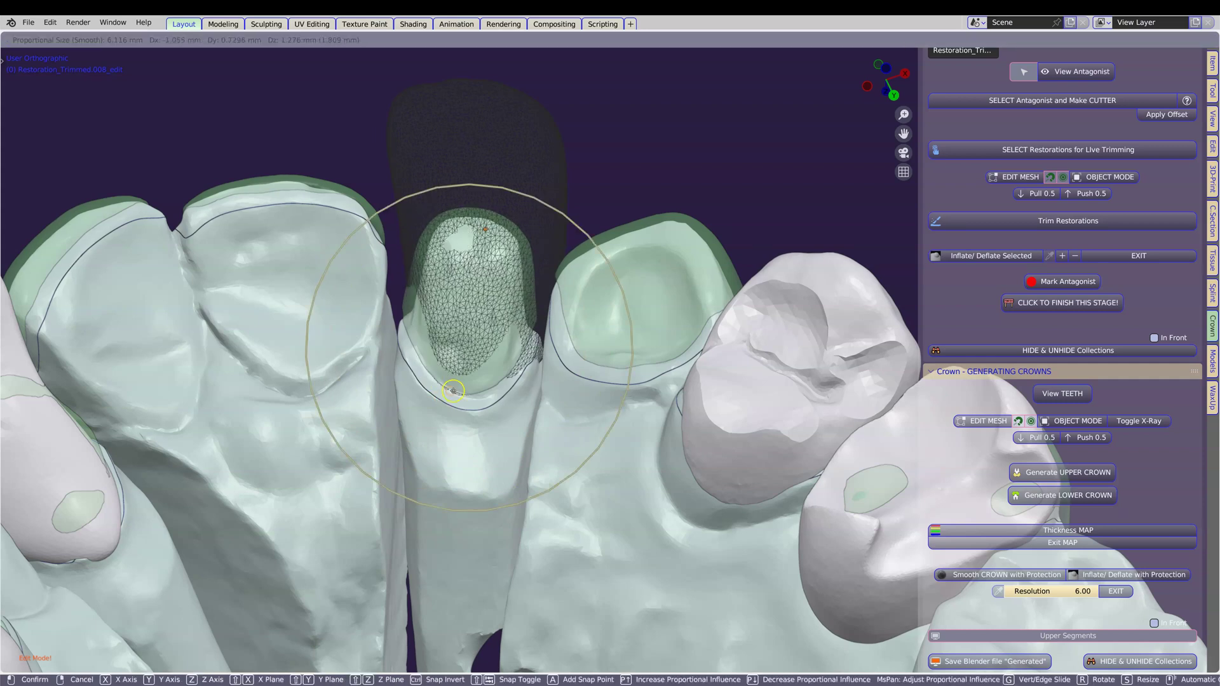
click(453, 391)
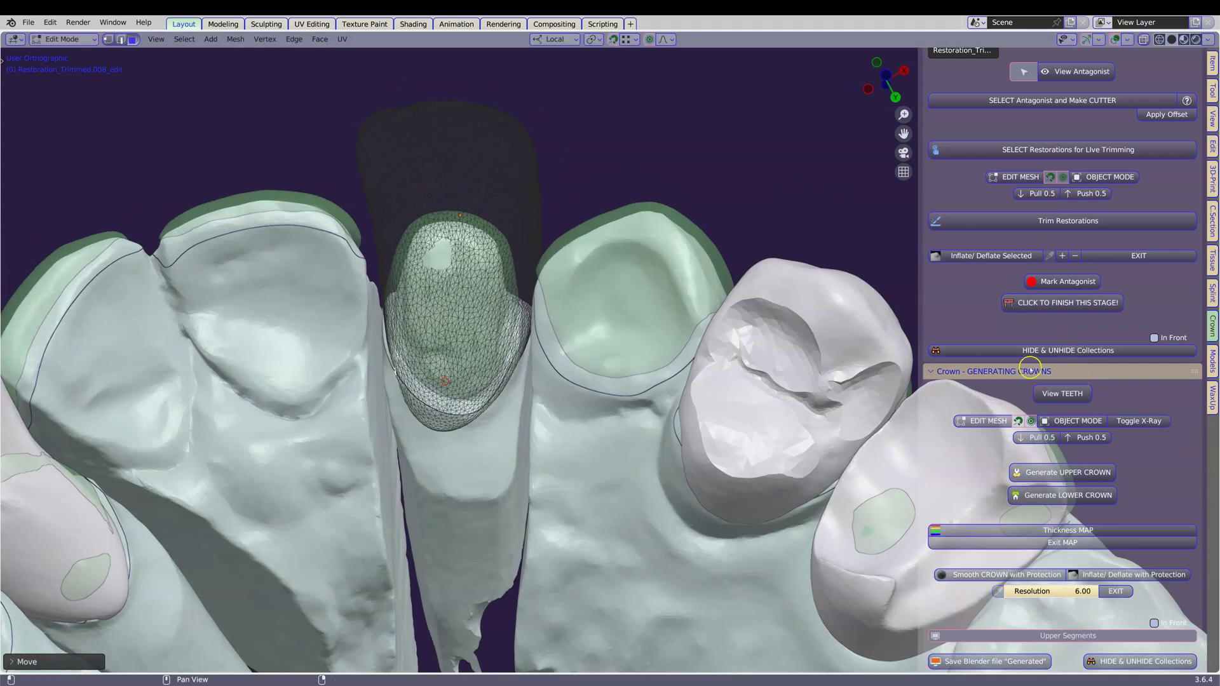
click(1078, 421)
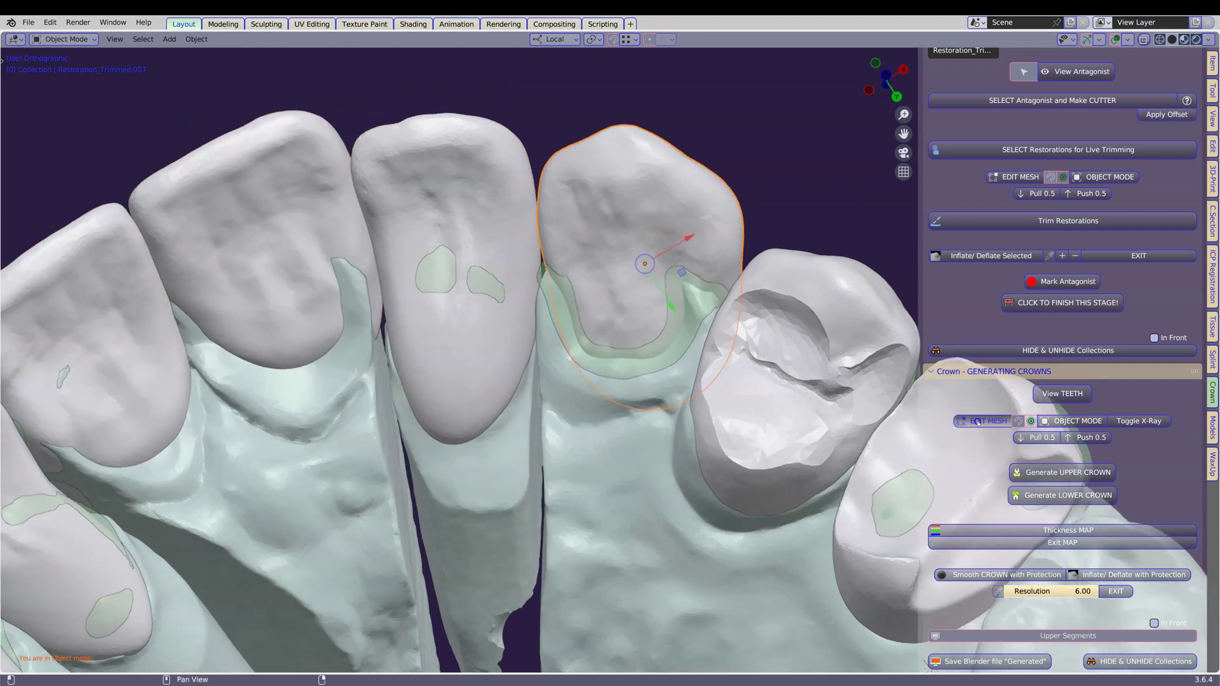
Step: Edit the patient's left canine and pull its lingual surface over the exposed prep and margin
click(982, 421)
key(g)
click(607, 383)
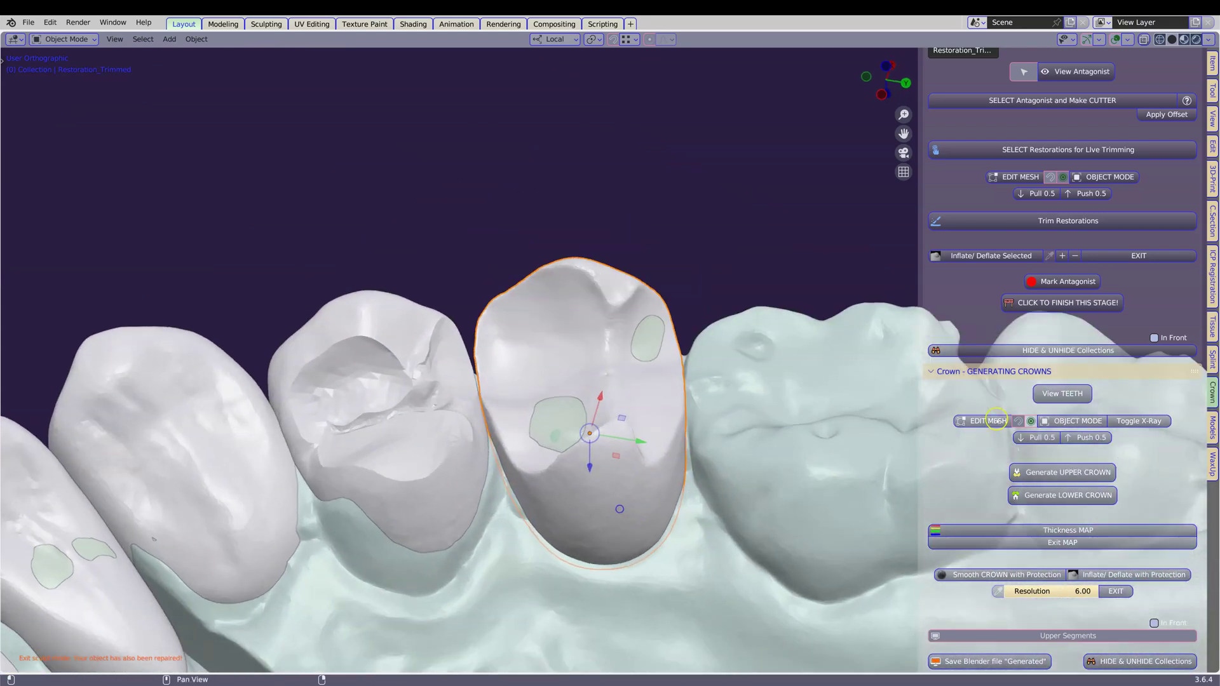
Step: Edit the patient's left second premolar, pulling its lingual and proximal surfaces out around the prep margin
click(997, 421)
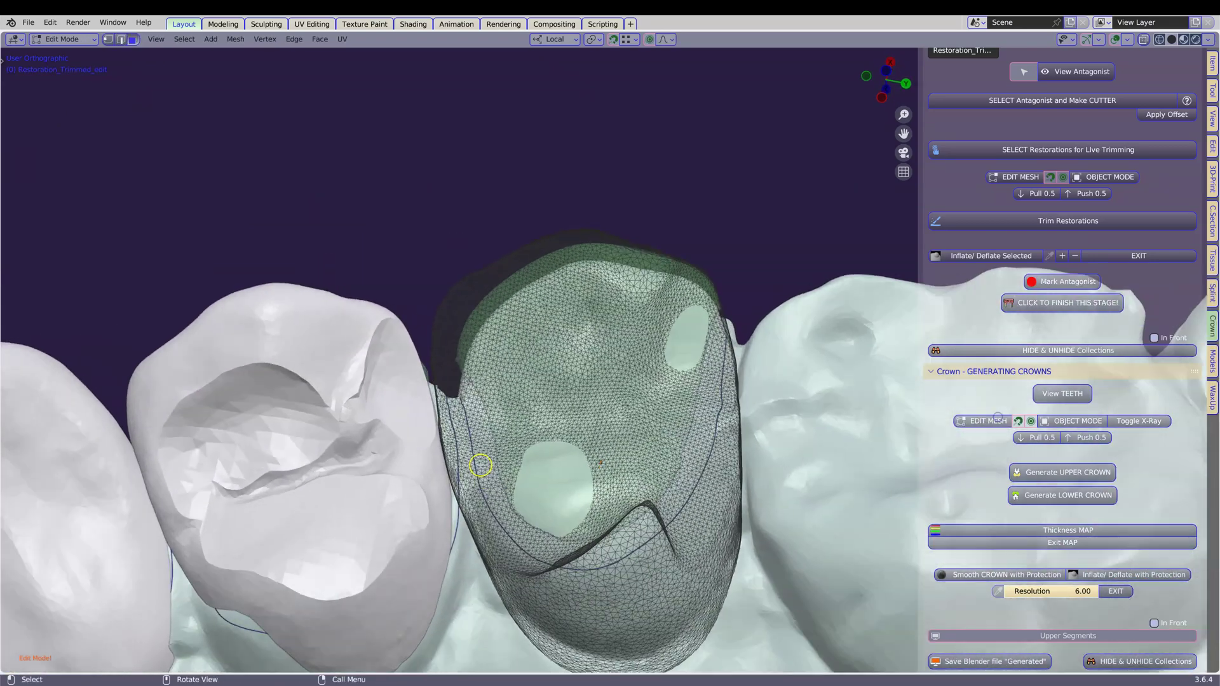
key(g)
middle_drag(453, 441, 722, 604)
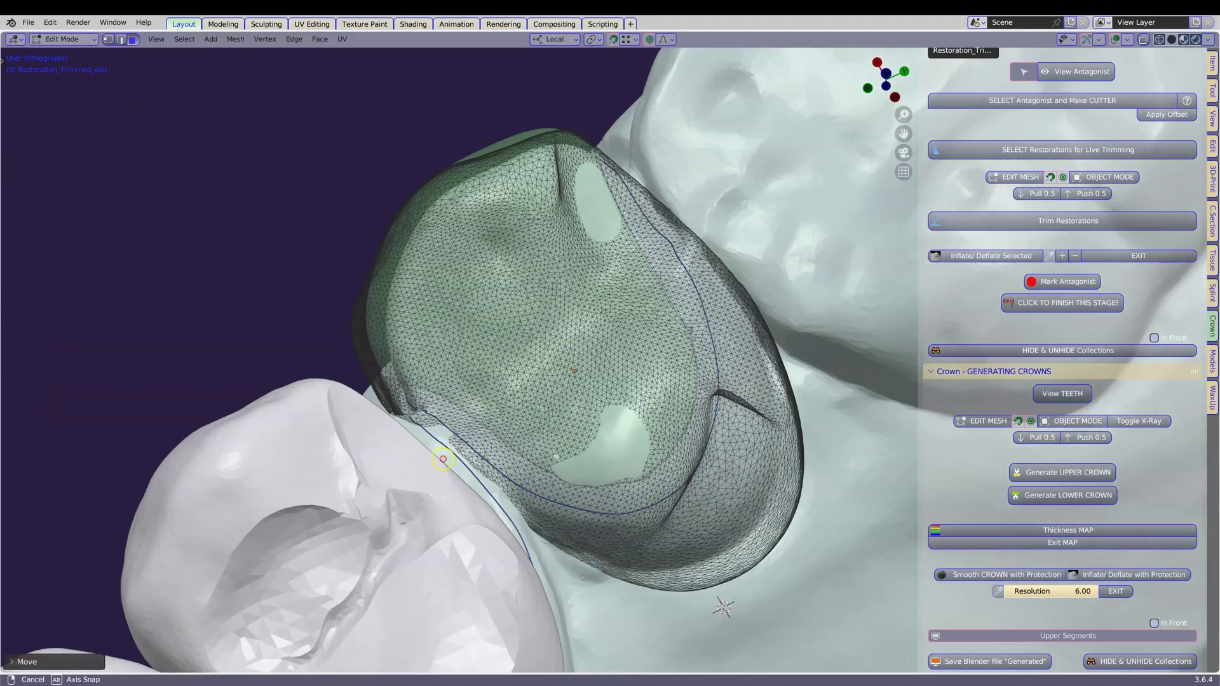
drag(441, 458, 463, 421)
middle_drag(641, 571, 575, 457)
drag(654, 524, 622, 482)
scroll(575, 518, down, 2)
middle_drag(575, 518, 735, 545)
click(1048, 421)
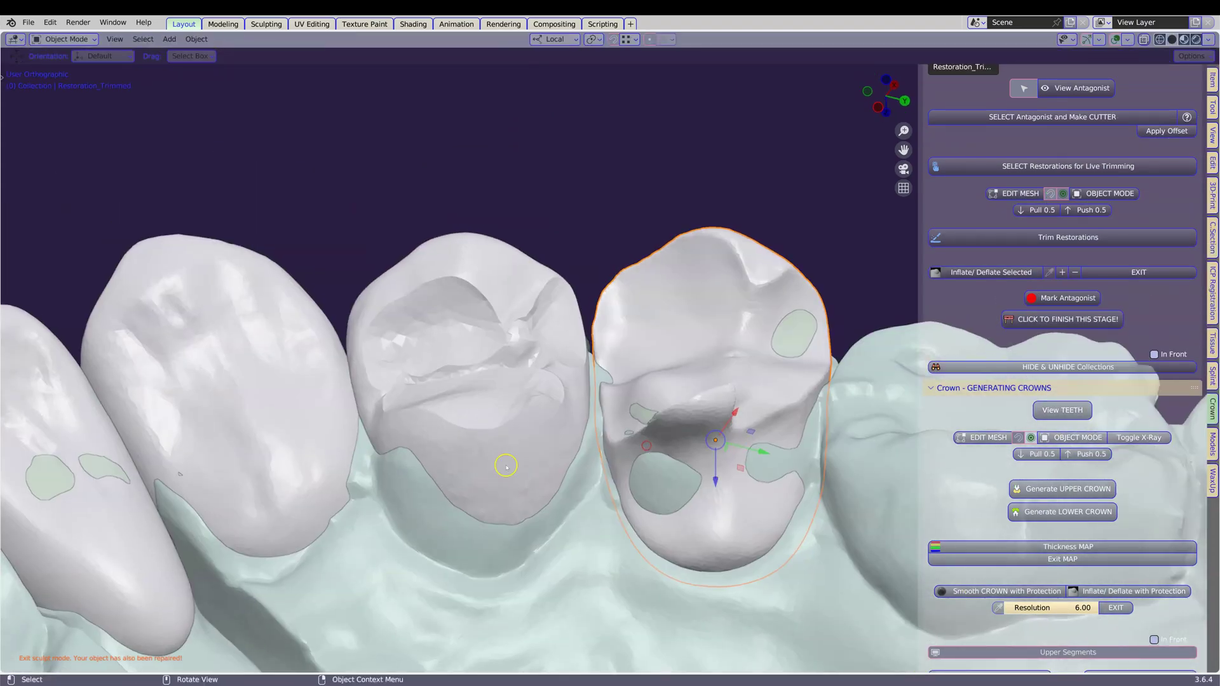
Step: Smooth the reshaped surface of the patient's left second premolar and exit the smoothing brush
click(1006, 592)
click(175, 39)
click(204, 80)
middle_drag(636, 457, 642, 439)
drag(667, 419, 700, 436)
click(1119, 608)
Step: Edit the patient's left first premolar and pull its lingual surface cervically beyond the prep margin
middle_drag(572, 445, 546, 434)
click(506, 434)
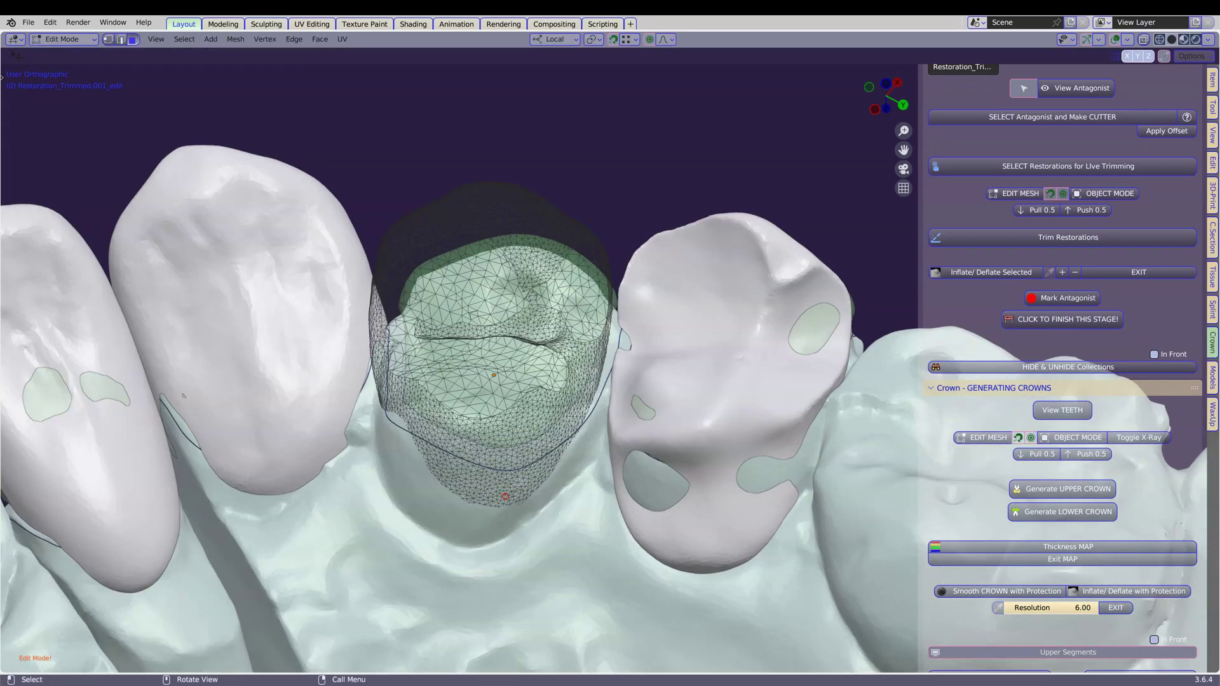
middle_drag(506, 432, 489, 483)
key(g)
drag(487, 497, 487, 500)
Step: Pull the patient's right second premolar out over its prep margin and smooth the reshaped surface
middle_drag(488, 499, 531, 483)
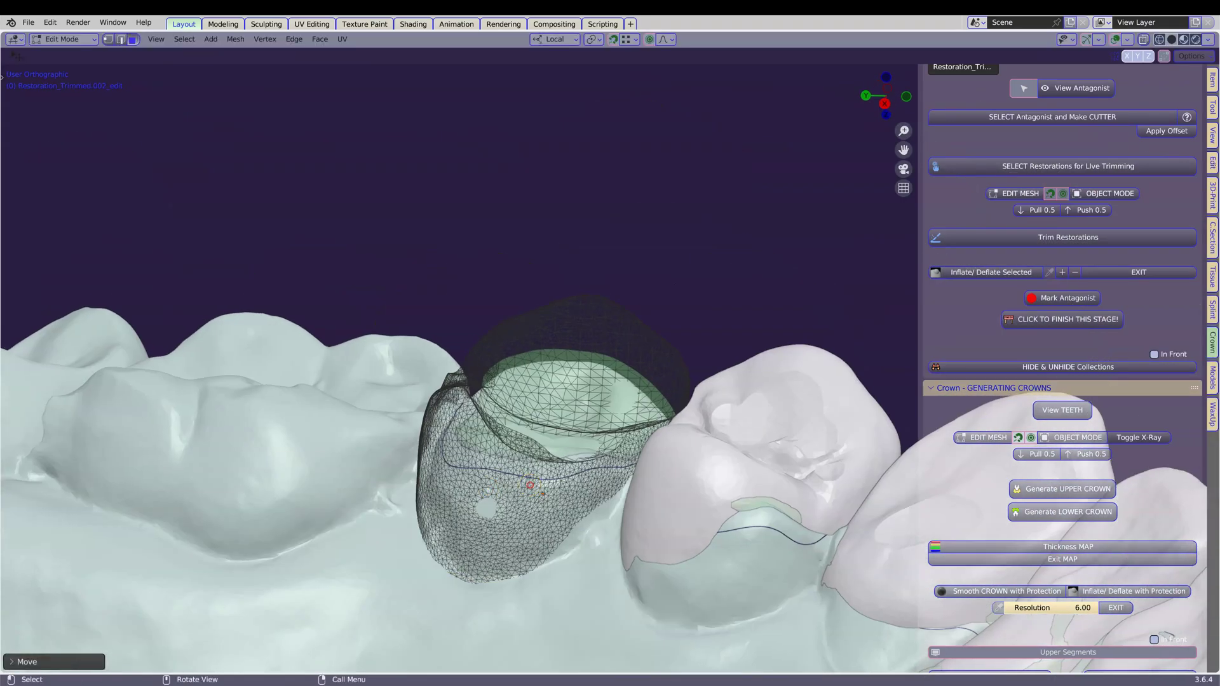
drag(531, 483, 535, 508)
middle_drag(508, 509, 422, 518)
drag(422, 517, 426, 531)
mouse_move(407, 521)
middle_down()
mouse_move(430, 547)
mouse_move(420, 553)
middle_up()
click(1116, 608)
Step: Select all ten trimmed restorations and generate the upper crowns from them
middle_drag(655, 471, 583, 465)
click(800, 427)
shift+click(788, 347)
shift+click(740, 273)
shift+click(660, 199)
shift+click(578, 183)
shift+click(478, 198)
shift+click(379, 232)
shift+click(326, 293)
shift+click(264, 376)
shift+click(235, 456)
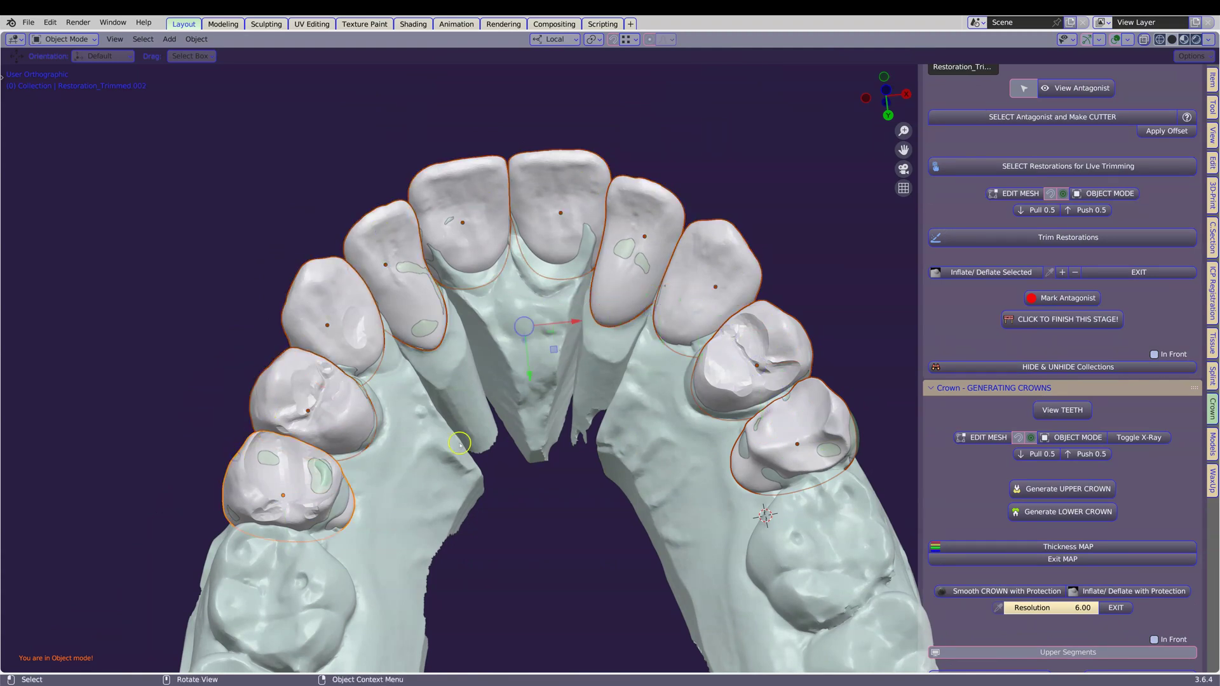
click(1067, 489)
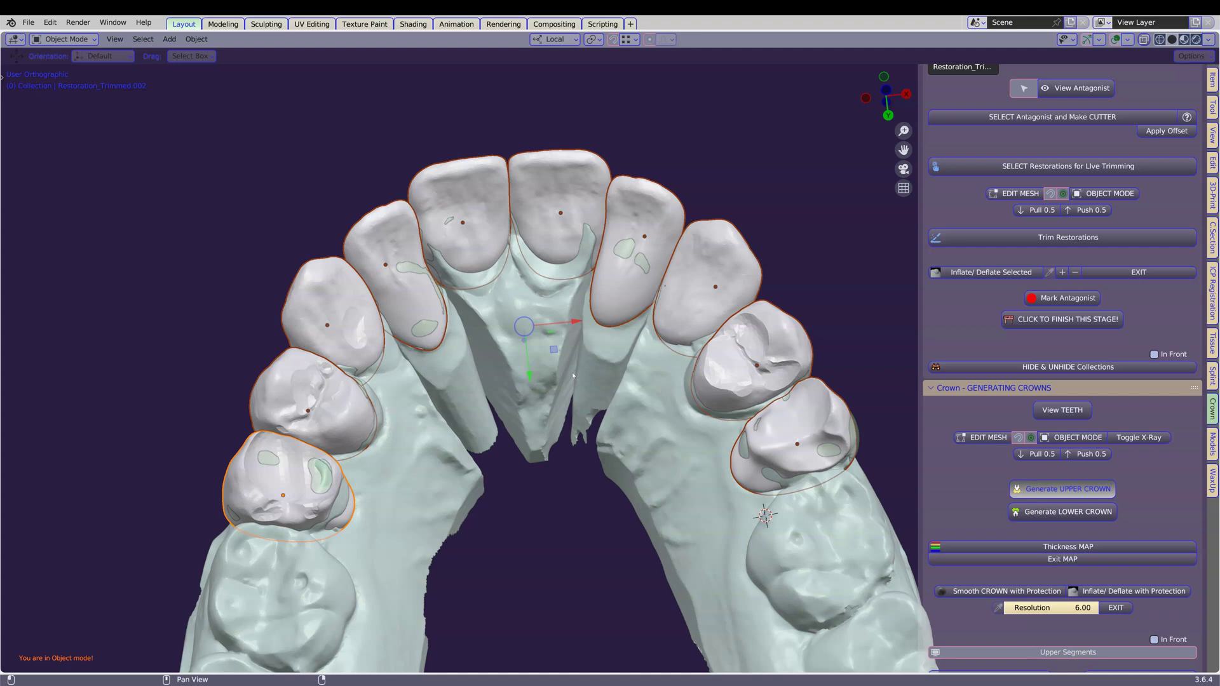
click(427, 349)
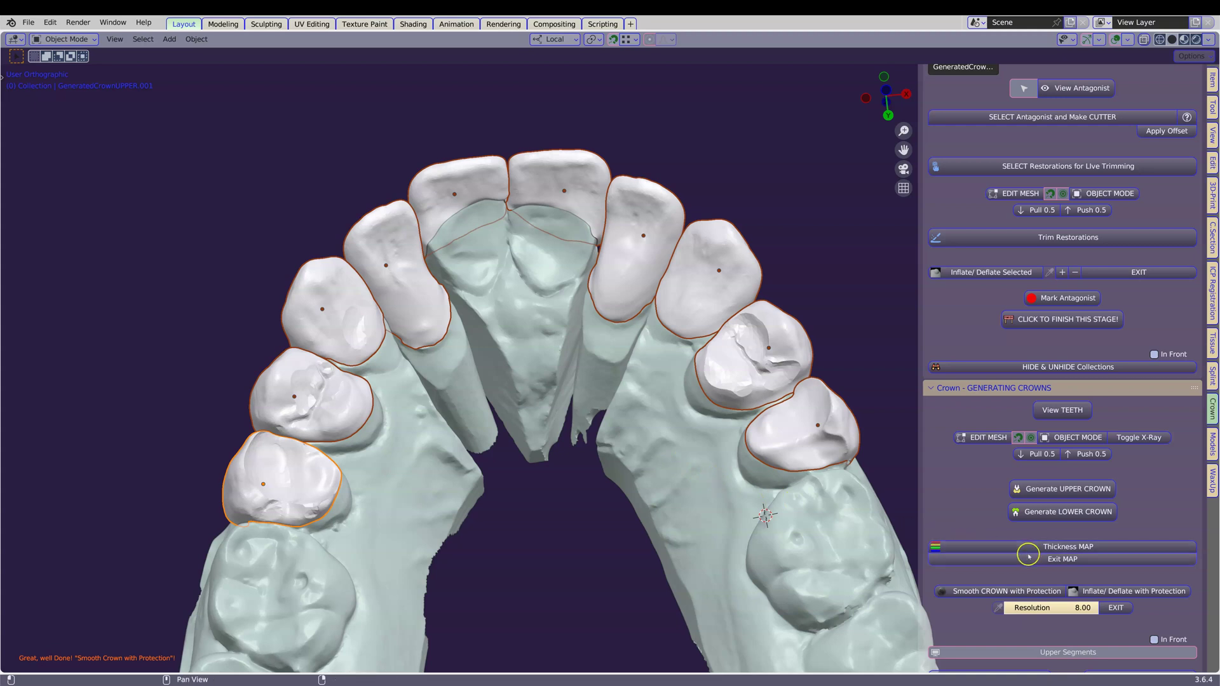
Step: Hide the upper model segments so that only the generated crowns are shown
scroll(1042, 565, down, 3)
click(1055, 591)
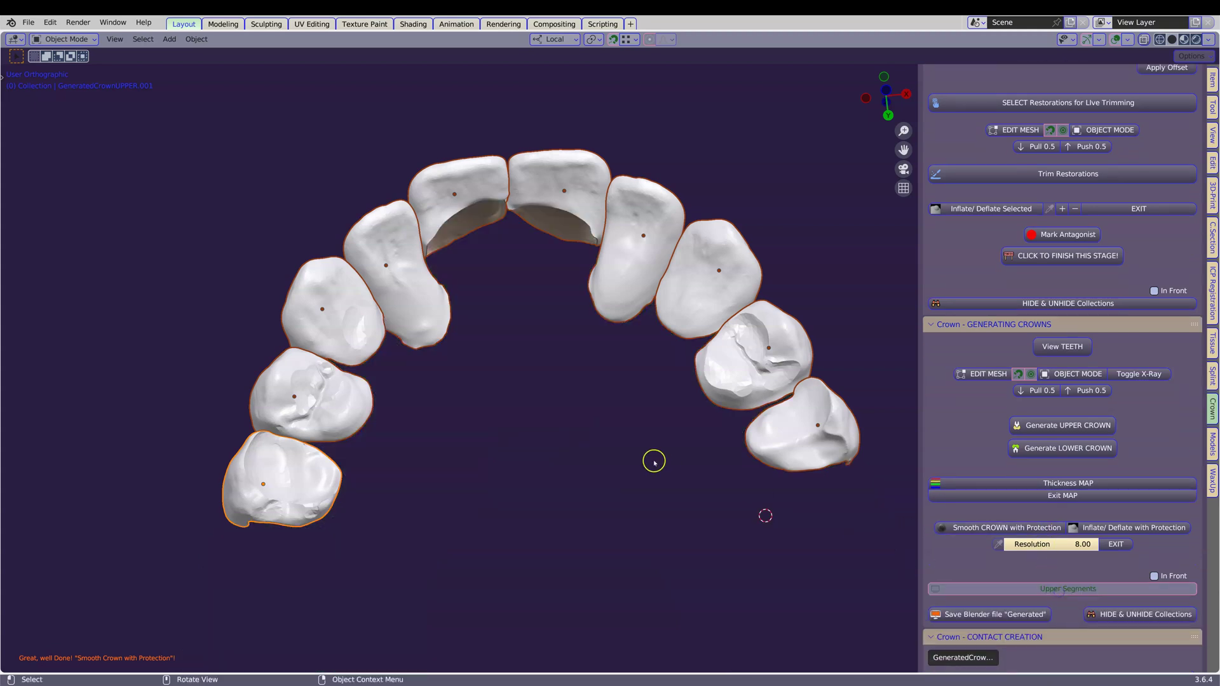
click(619, 301)
middle_drag(618, 301, 224, 364)
scroll(598, 412, up, 2)
Step: Select all ten generated crowns and start smoothing them with protection
click(226, 356)
shift+click(318, 315)
shift+click(392, 270)
shift+click(490, 254)
shift+click(586, 259)
shift+click(674, 306)
shift+click(709, 389)
shift+click(730, 445)
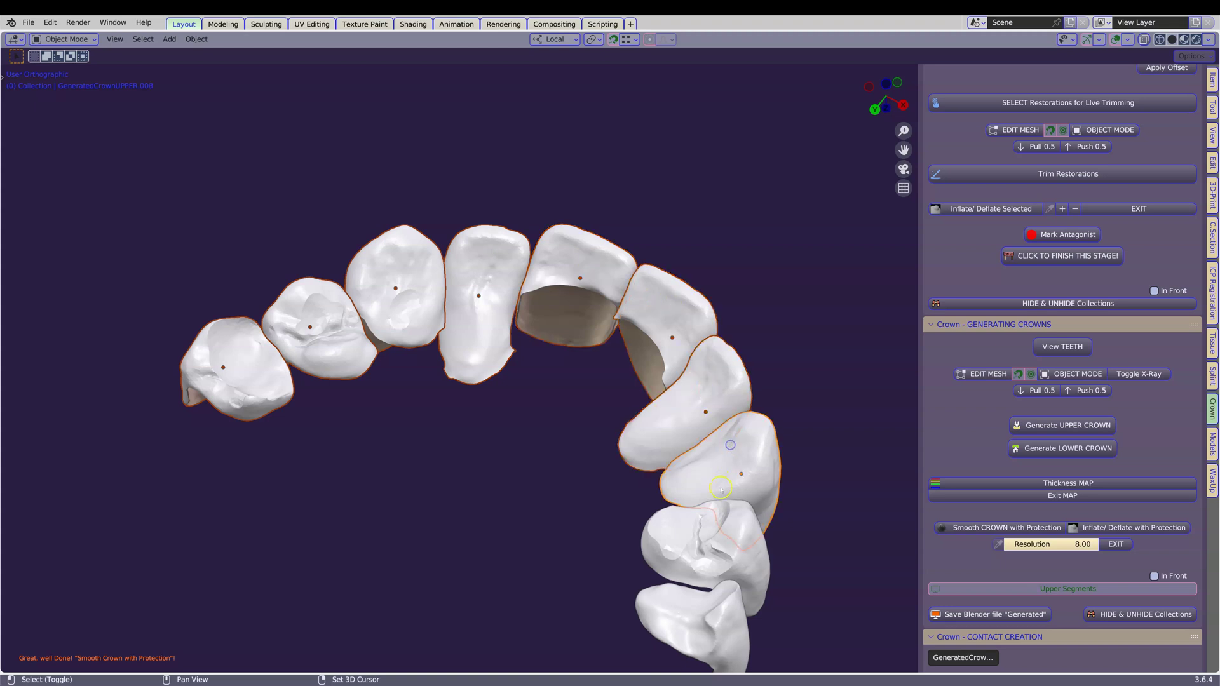
shift+click(699, 532)
shift+click(664, 601)
click(956, 524)
click(956, 526)
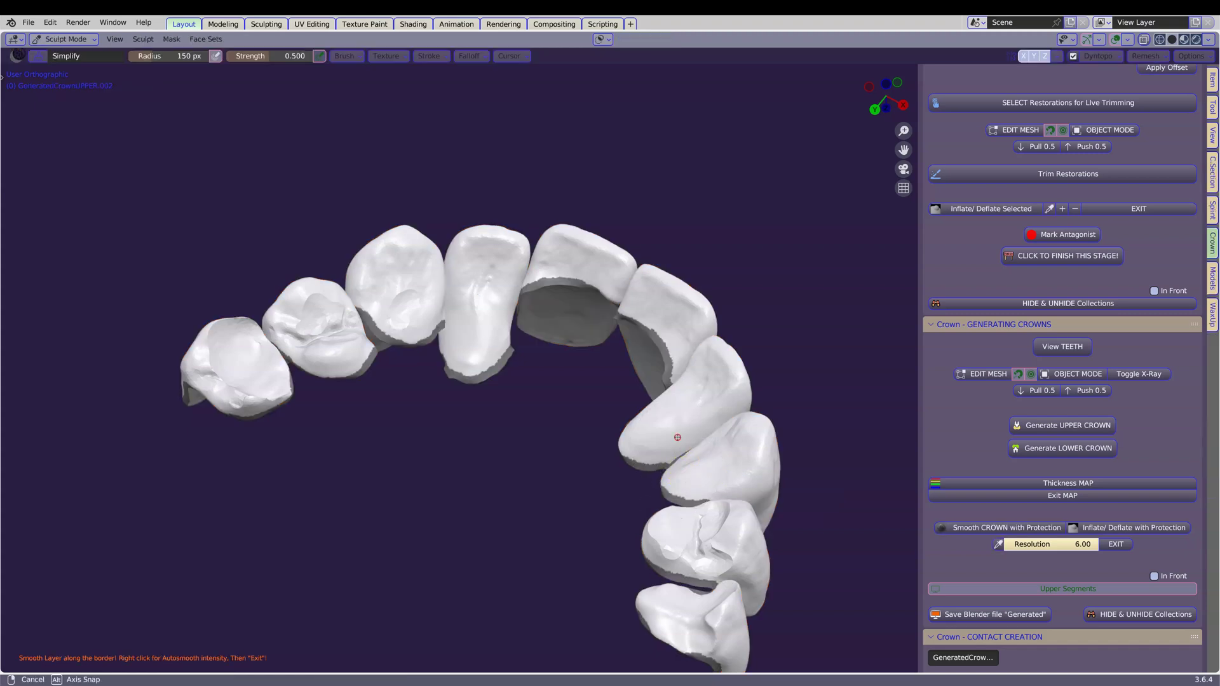
Step: Smooth the border layer around the crown edges, adjusting the autosmooth intensity, and exit the smoothing
middle_drag(680, 479, 615, 398)
right_click(455, 409)
mouse_move(411, 427)
mouse_down()
mouse_move(438, 422)
mouse_move(391, 443)
mouse_up()
middle_drag(786, 460, 692, 498)
middle_drag(615, 463, 579, 445)
middle_drag(700, 531, 594, 547)
mouse_move(813, 546)
middle_down()
mouse_move(738, 518)
mouse_move(624, 583)
mouse_move(885, 329)
mouse_move(806, 394)
mouse_move(537, 362)
mouse_move(850, 361)
middle_up()
middle_drag(633, 357, 673, 329)
mouse_move(878, 466)
middle_down()
mouse_move(782, 436)
mouse_move(884, 467)
middle_up()
click(1117, 544)
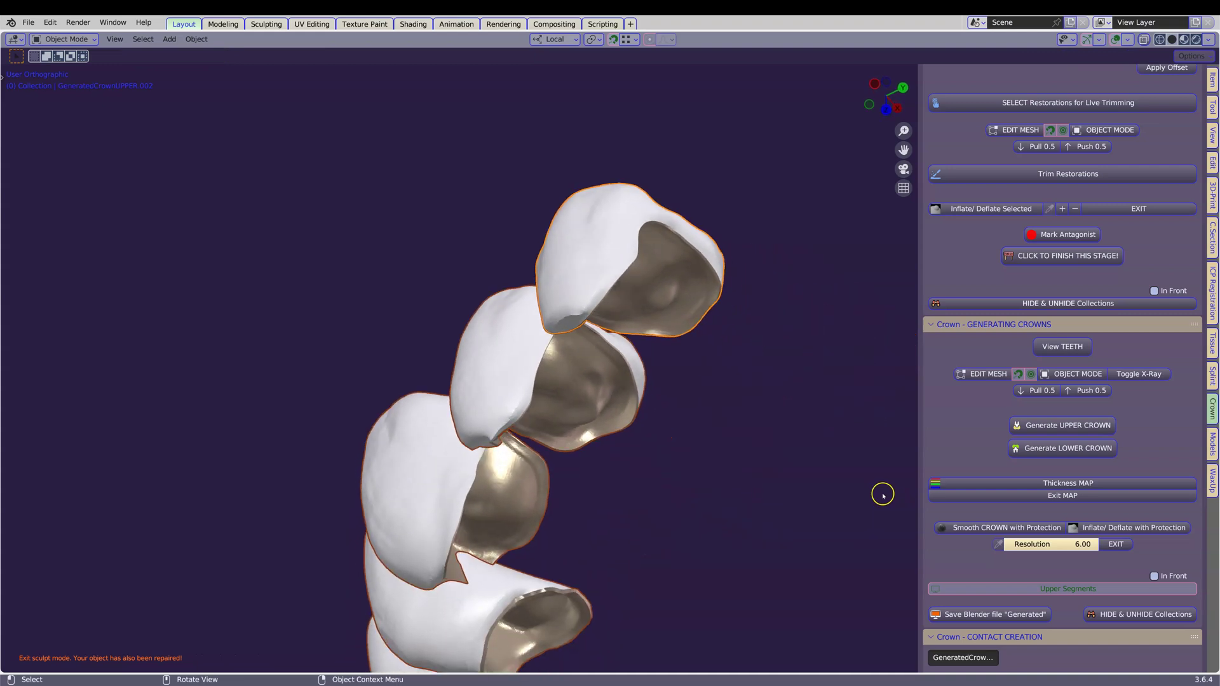
Step: Show the upper model segments again and examine how the crown margins fit the preps
middle_drag(872, 489, 856, 500)
mouse_move(725, 479)
middle_down()
mouse_move(695, 506)
mouse_move(672, 470)
mouse_move(703, 475)
middle_up()
click(1043, 589)
click(711, 519)
scroll(696, 506, up, 2)
scroll(696, 507, up, 3)
click(685, 340)
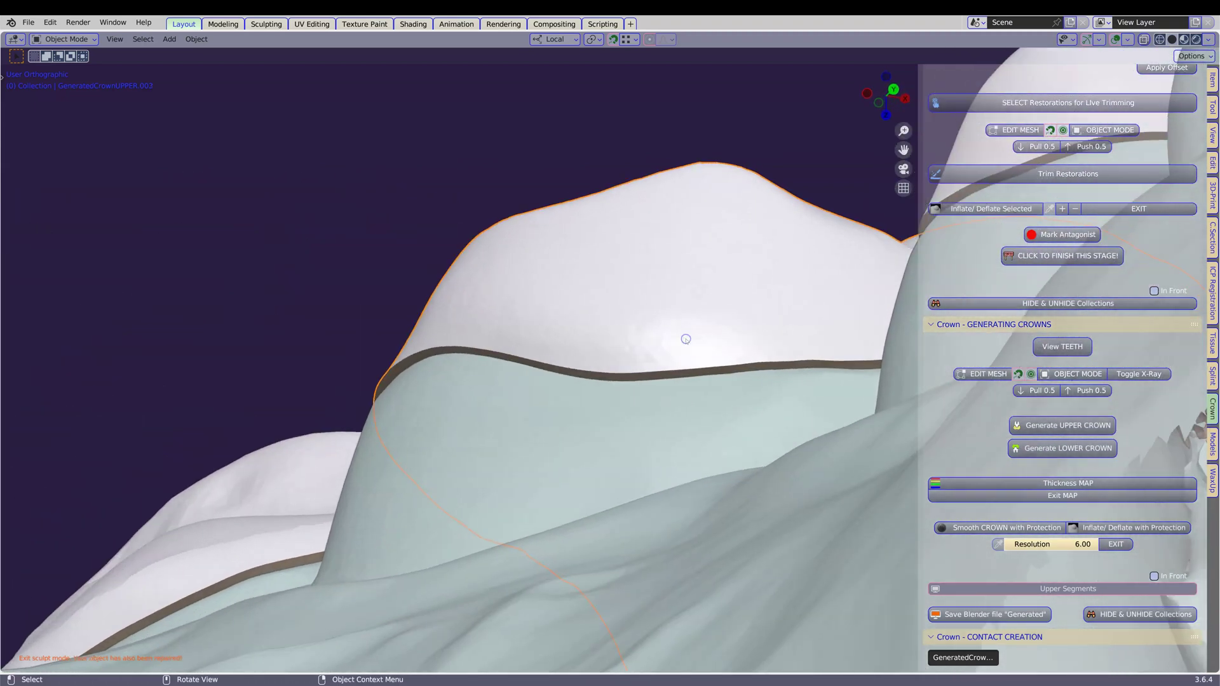
middle_drag(686, 342, 535, 386)
scroll(668, 383, down, 6)
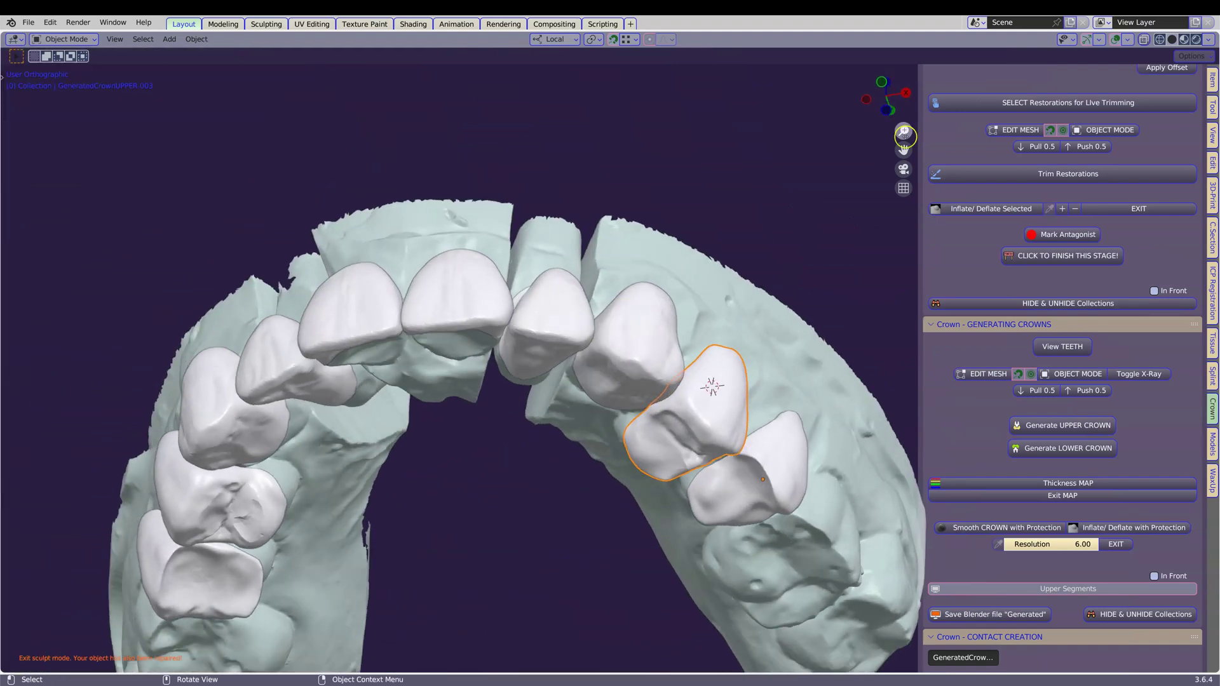
Step: Show the antagonist model and examine the ten crowns in occlusion from the side and the front
scroll(1056, 171, up, 15)
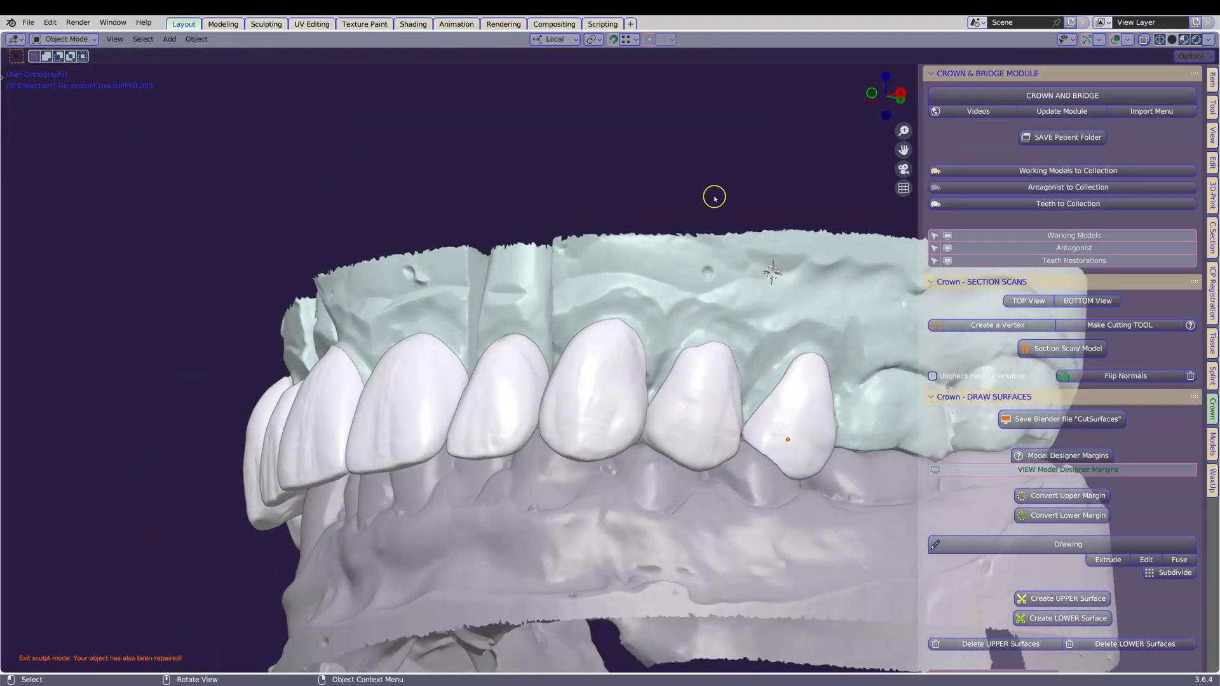
scroll(714, 198, down, 2)
middle_drag(714, 198, 713, 200)
scroll(713, 199, up, 3)
scroll(713, 202, down, 3)
scroll(640, 288, up, 1)
middle_drag(639, 287, 62, 597)
scroll(619, 315, down, 2)
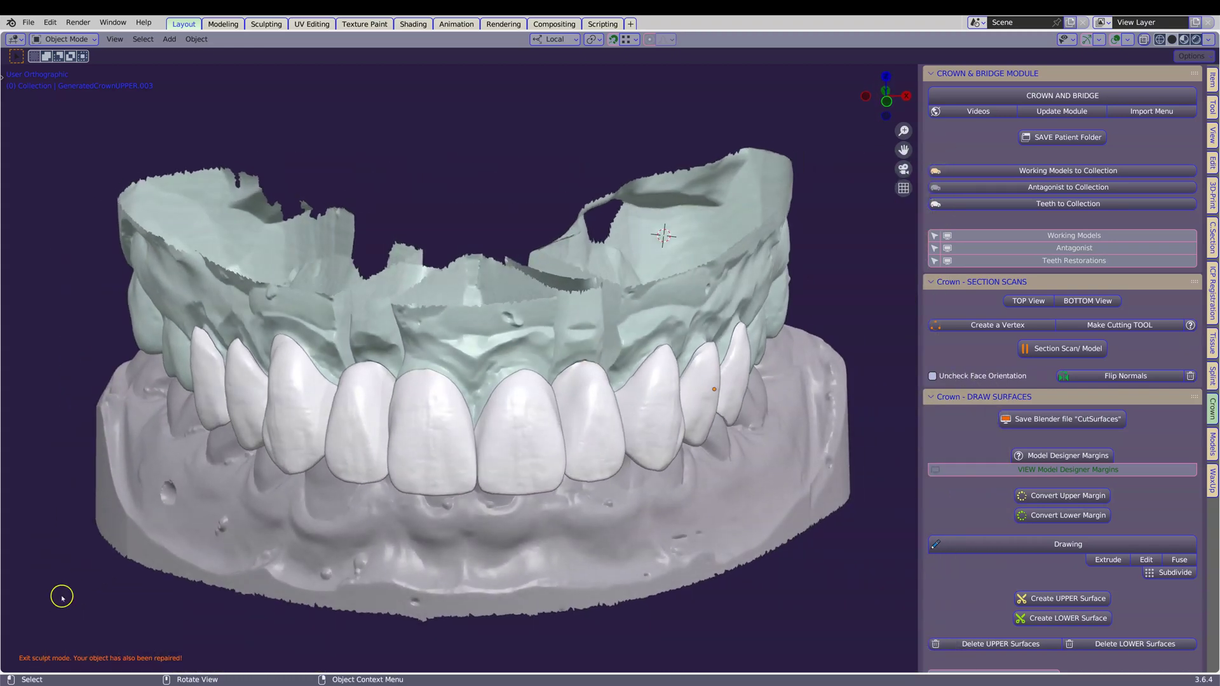